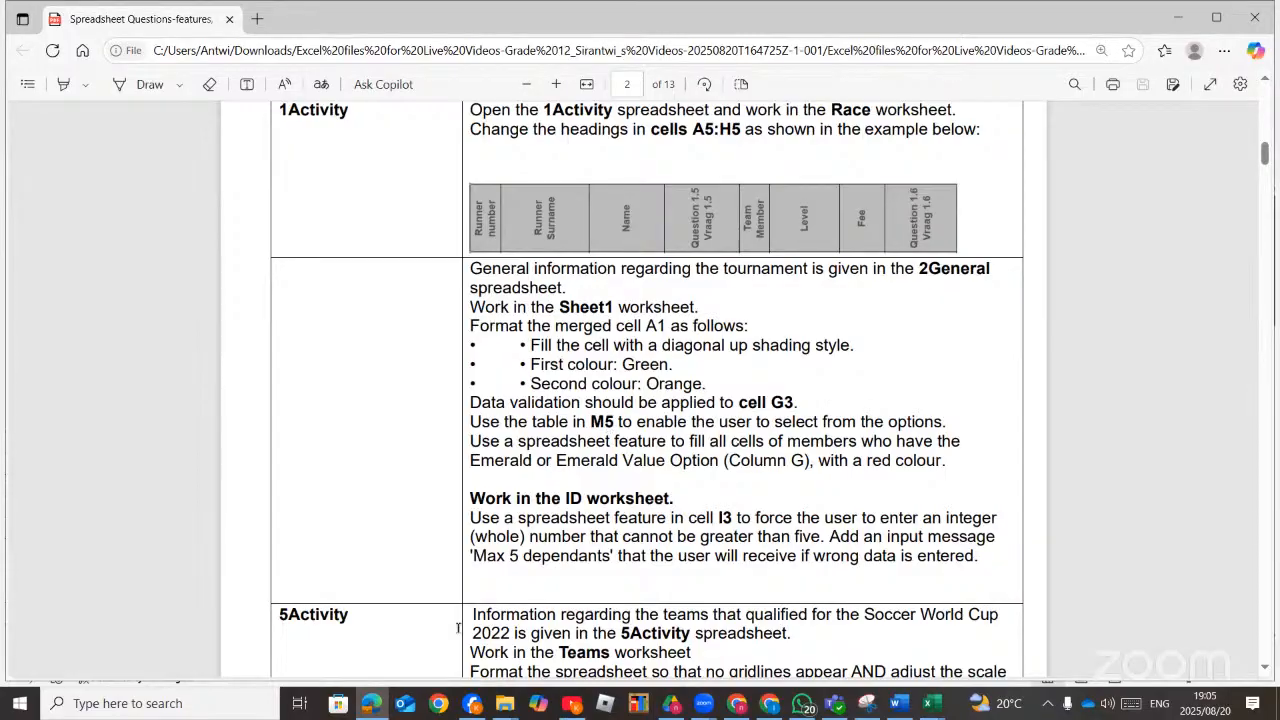
Switch to the 2General workbook and select the Options column cells from G3 downward.
left_click(371, 703)
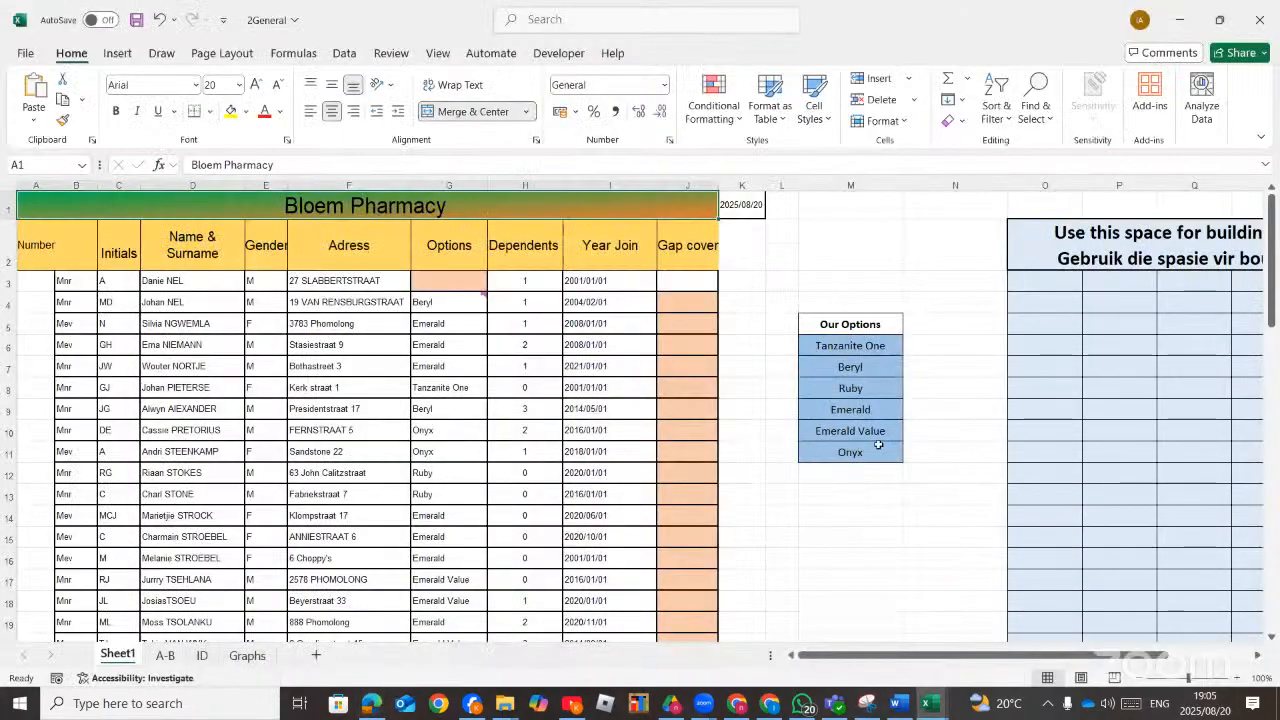
left_click(456, 280)
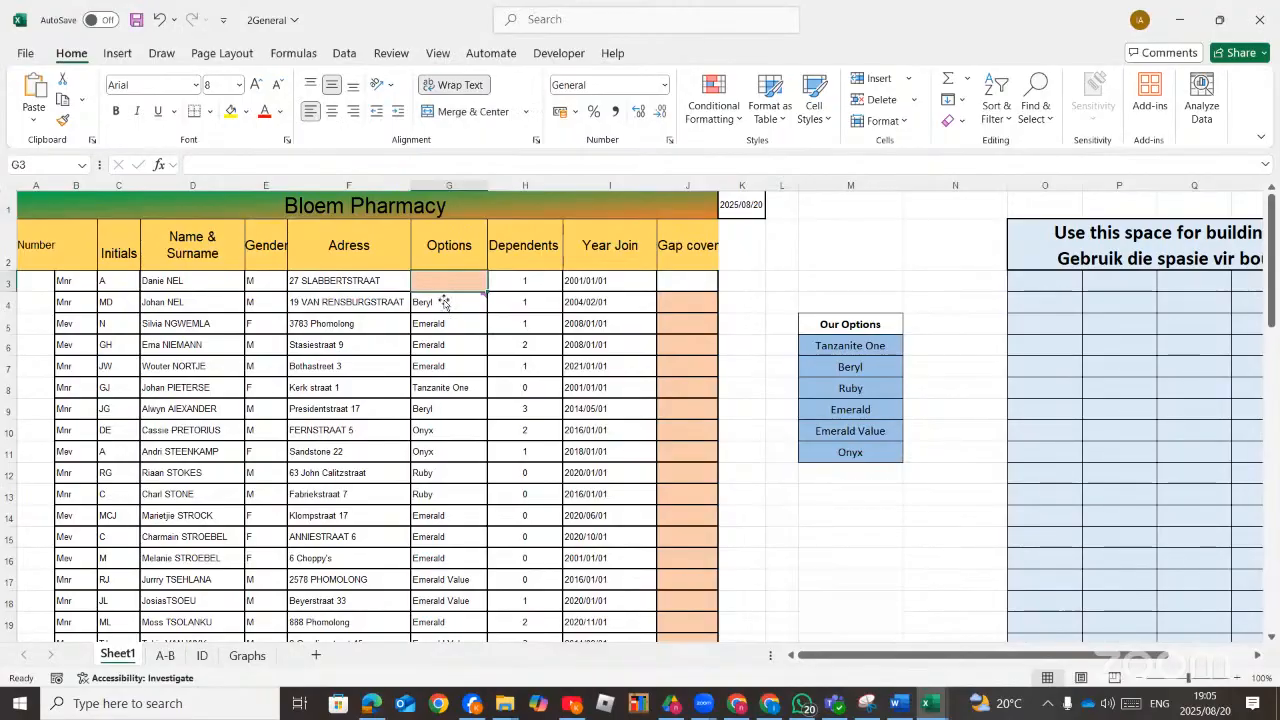
left_click_drag(453, 281, 445, 603)
scroll(416, 445, "up", 2)
scroll(416, 445, "up", 1)
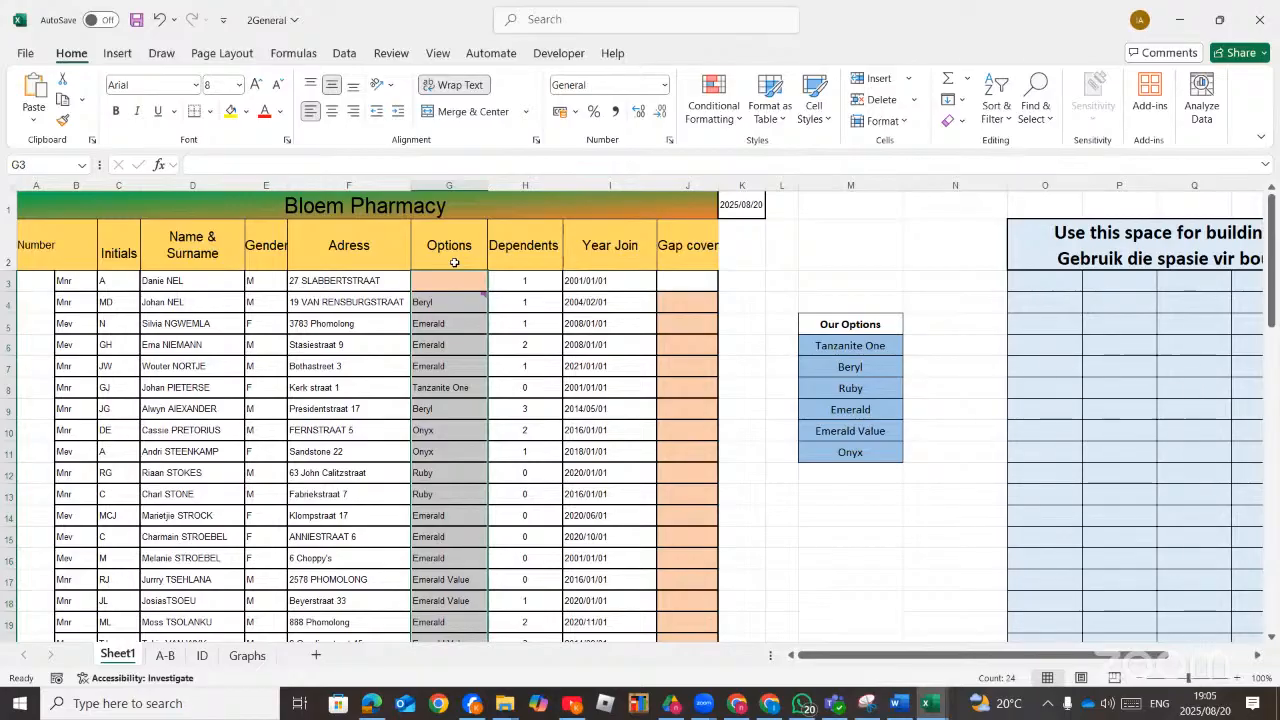
Apply List data validation to the selected Options cells with source =$M$6:$M$11 from the Our Options table.
left_click(343, 54)
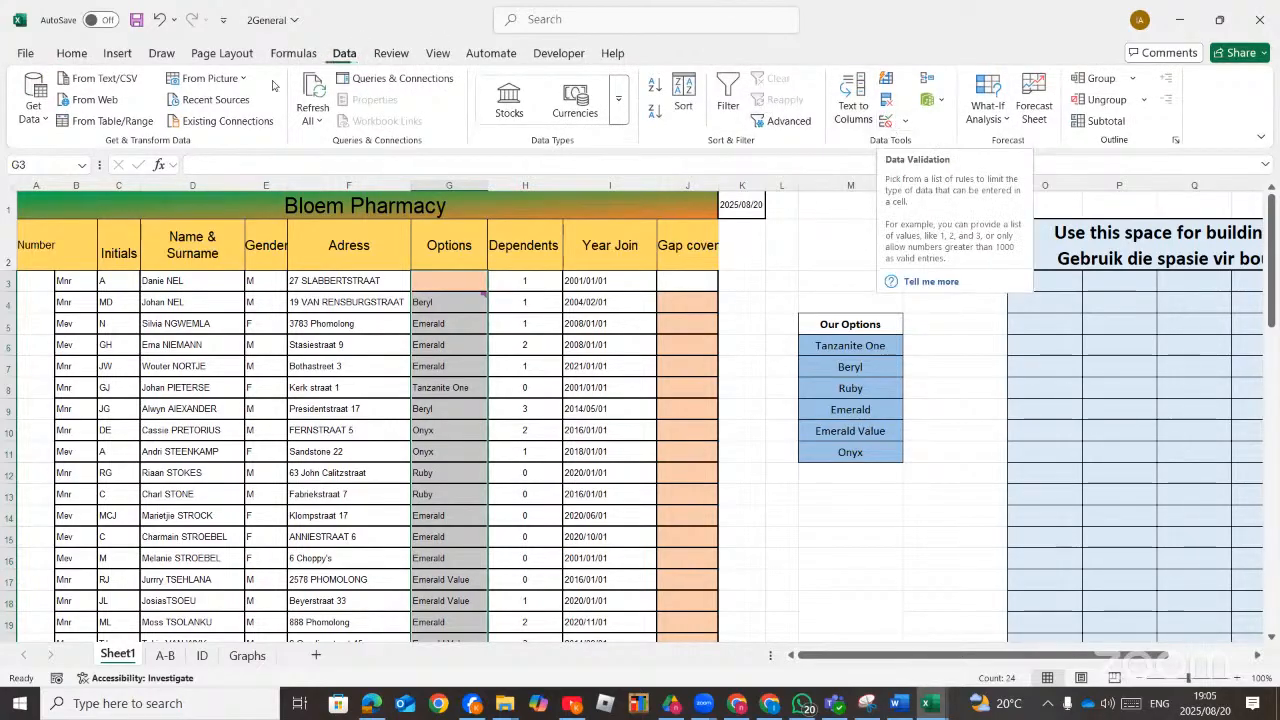
left_click(535, 20)
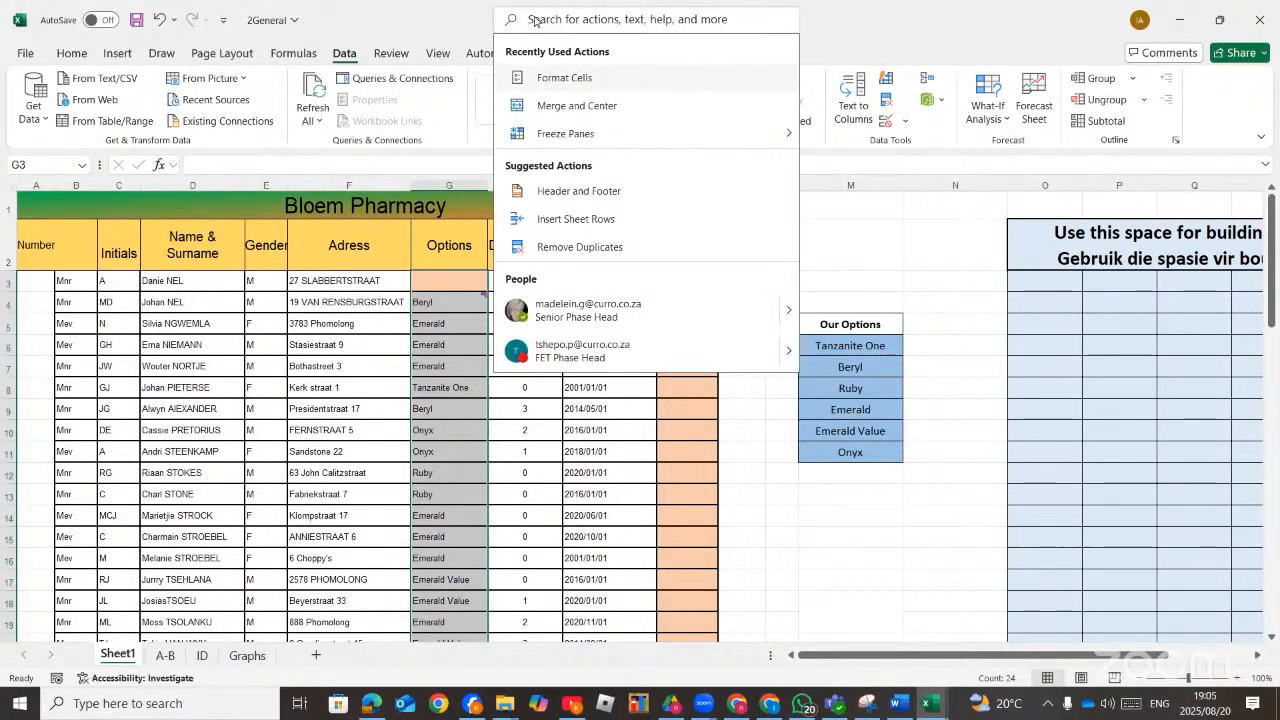
type("data")
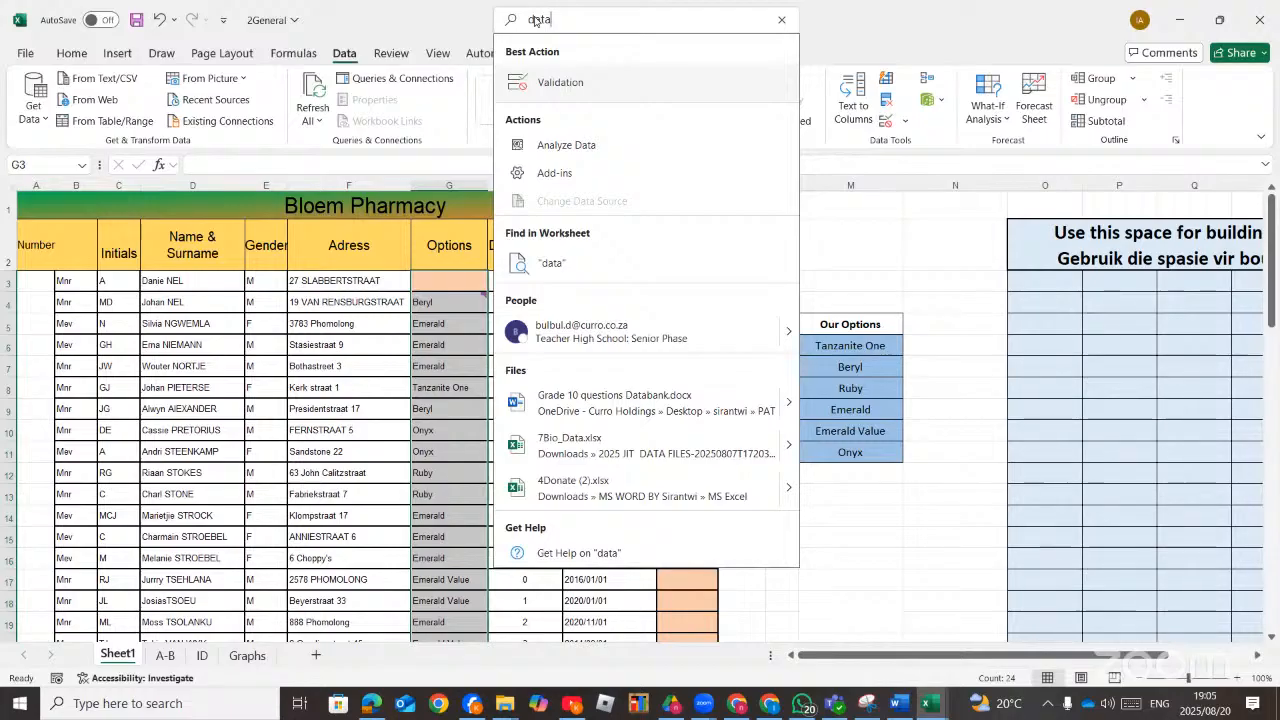
left_click(575, 81)
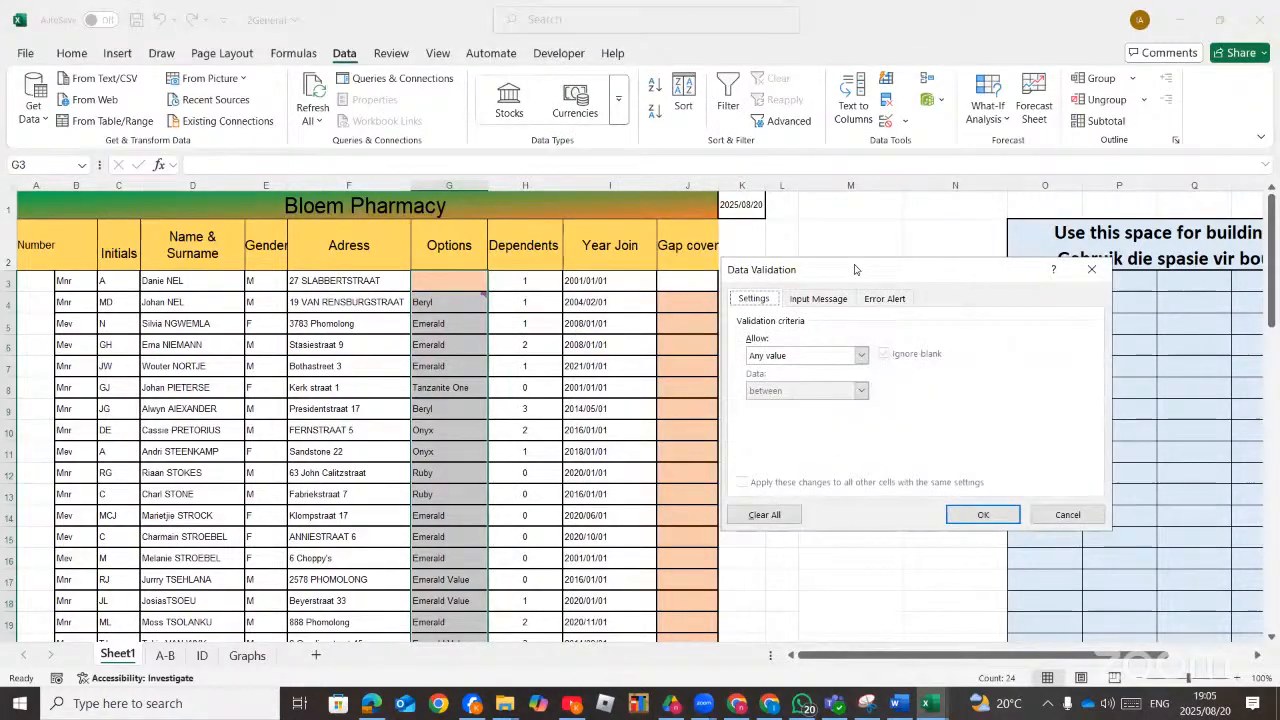
left_click_drag(855, 269, 771, 12)
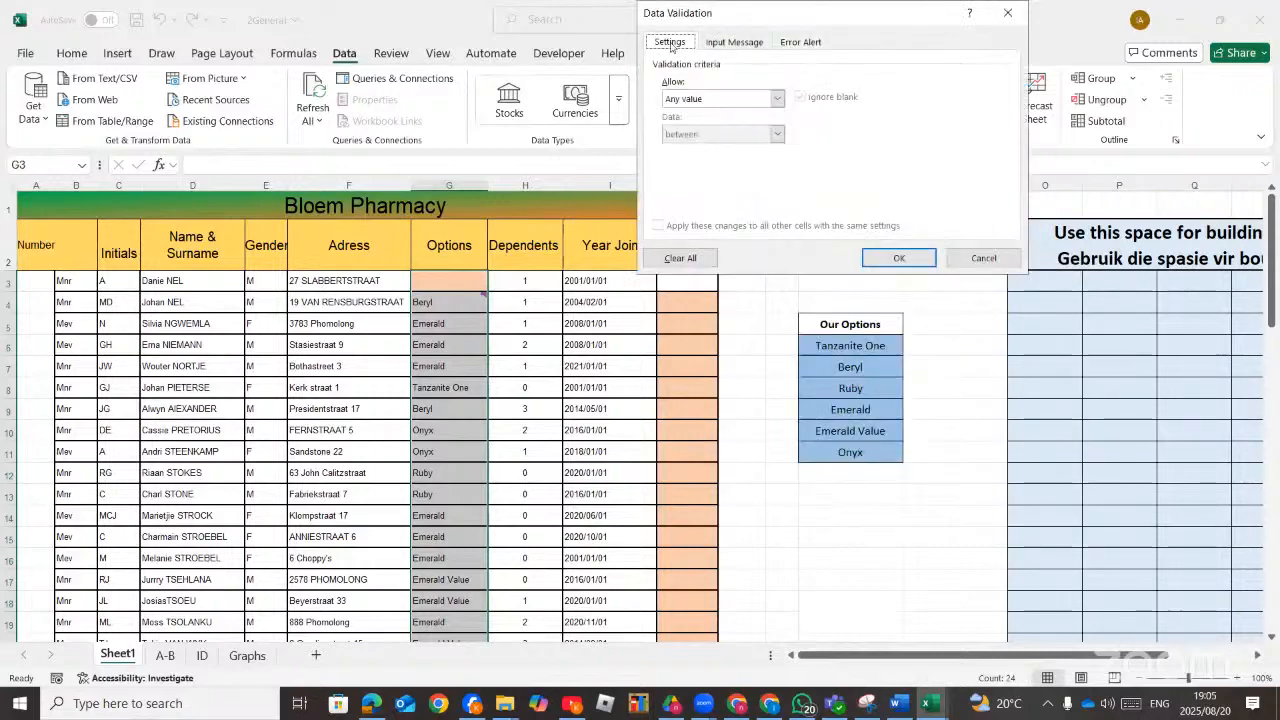
left_click(777, 98)
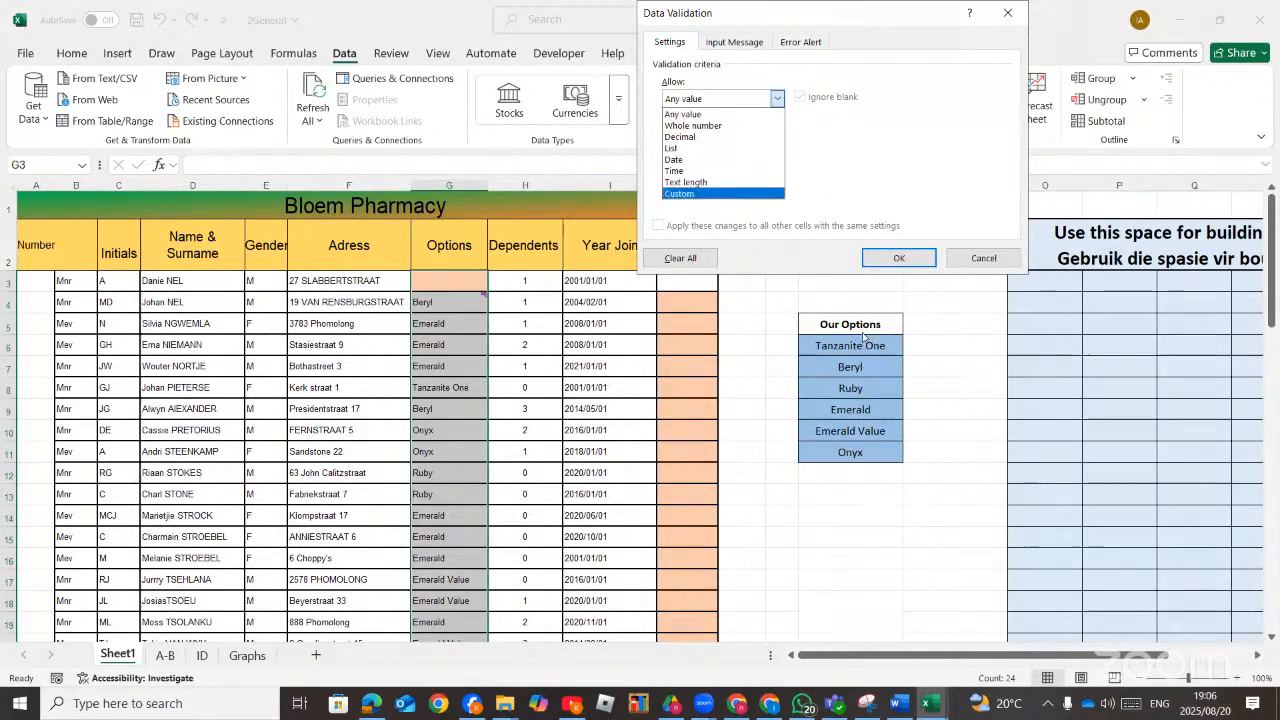
left_click(713, 150)
left_click(777, 98)
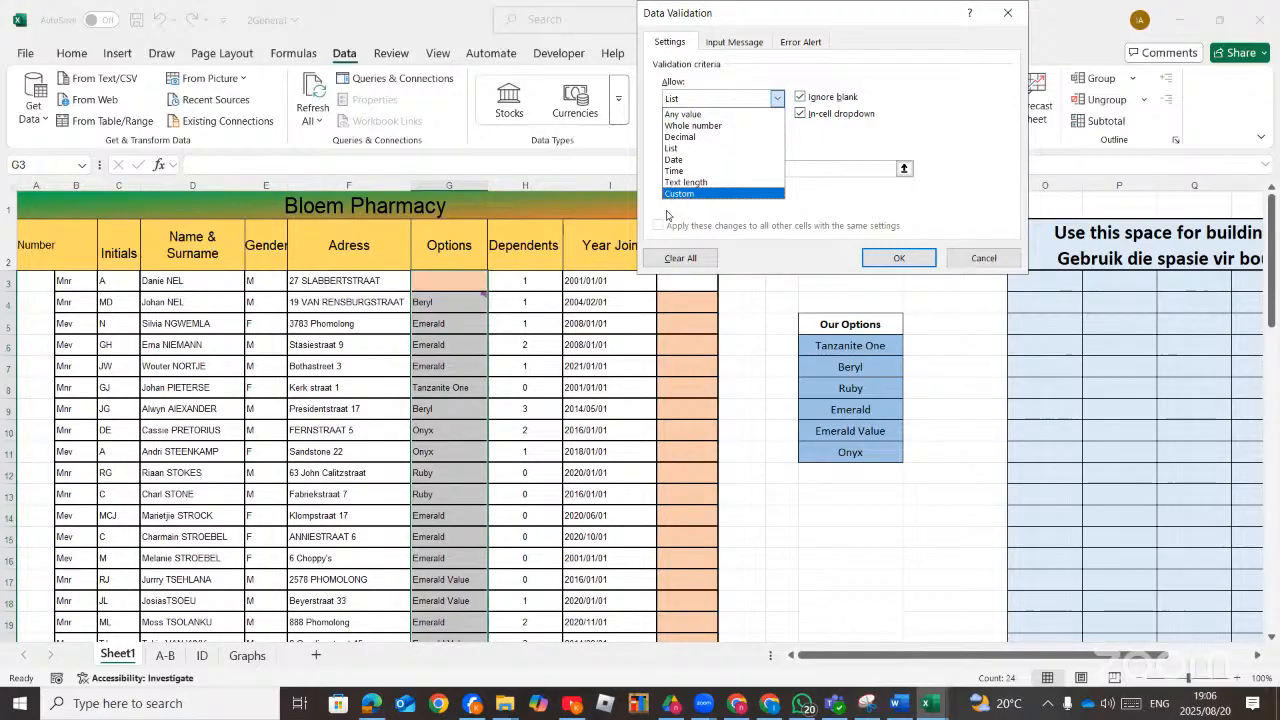
left_click(707, 148)
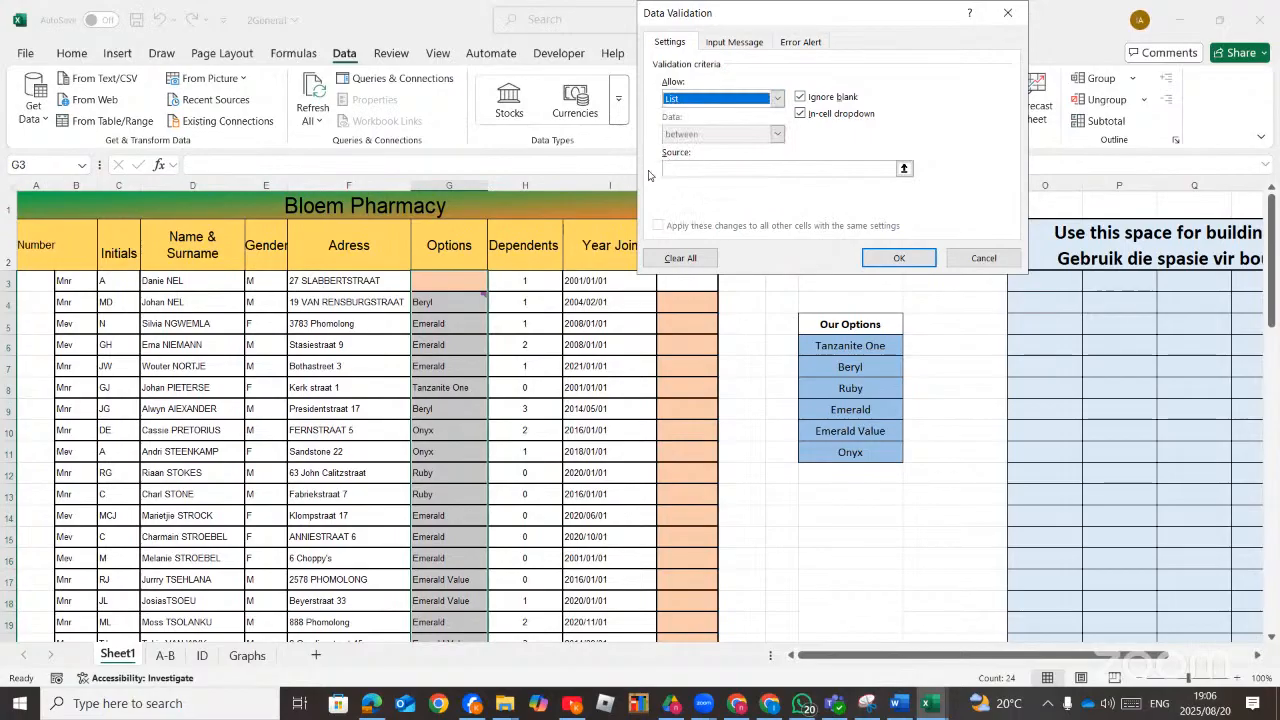
left_click(903, 168)
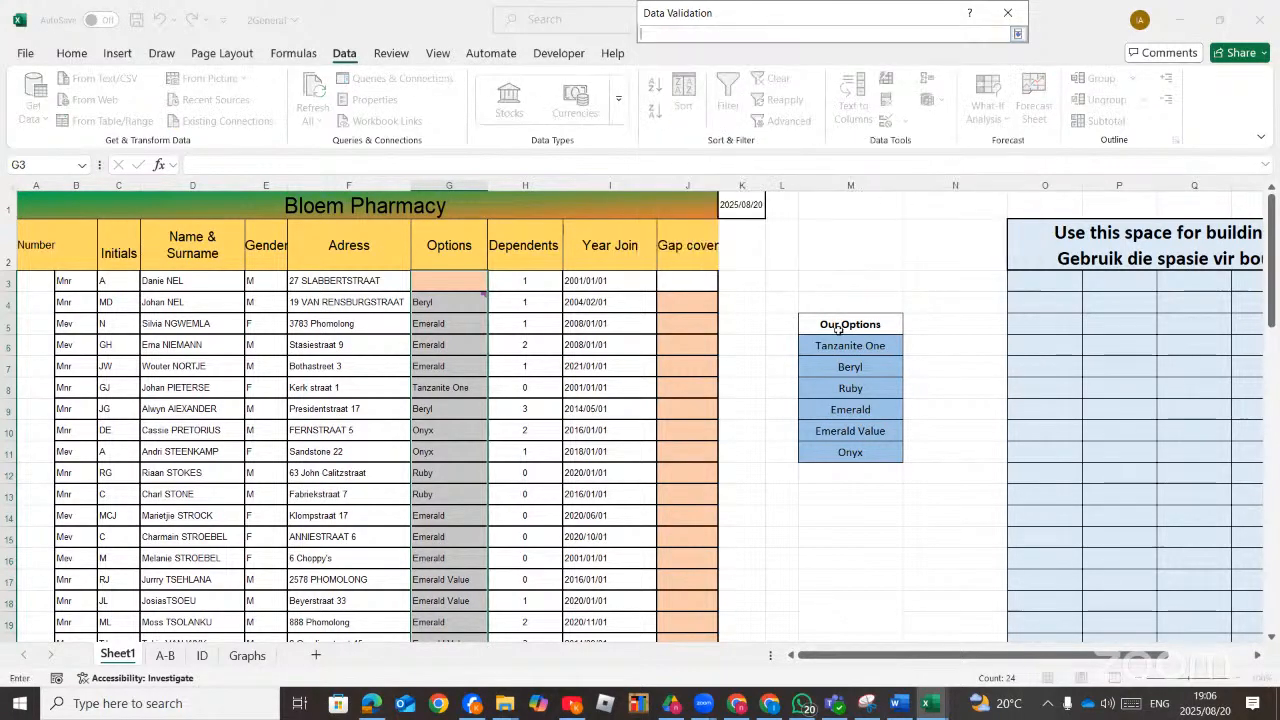
left_click_drag(820, 345, 882, 455)
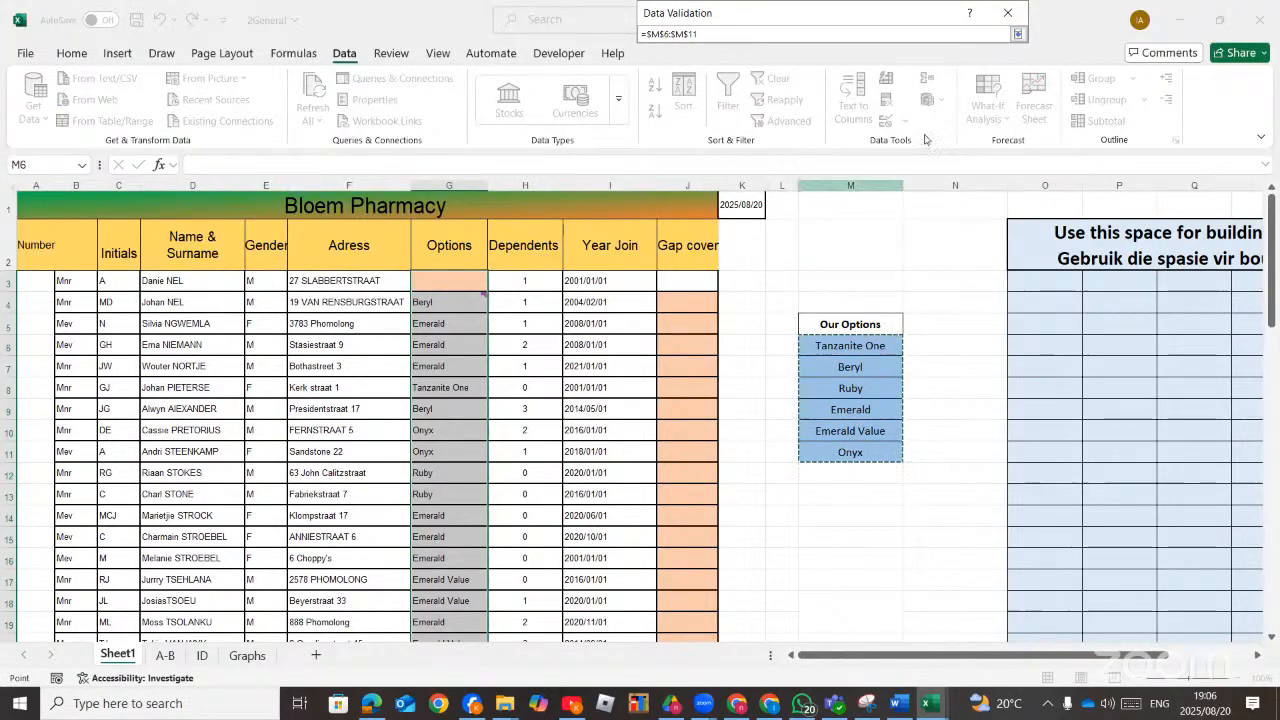
left_click(1017, 34)
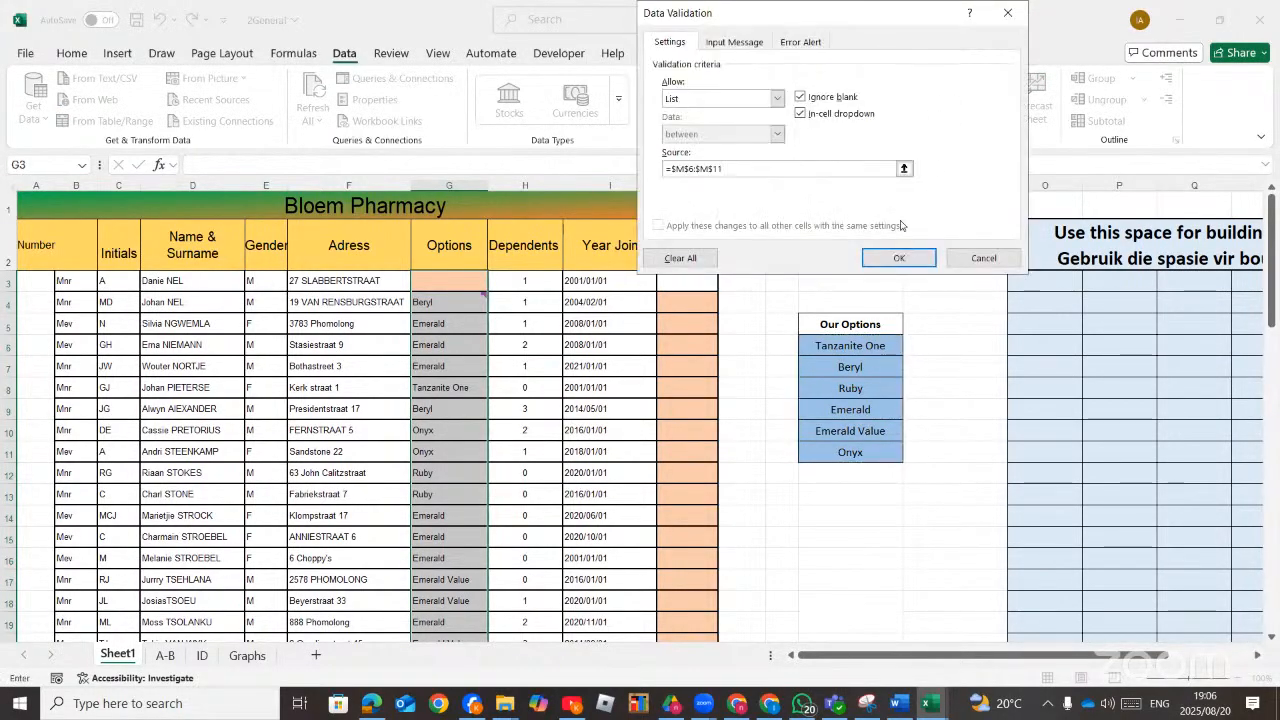
left_click(899, 258)
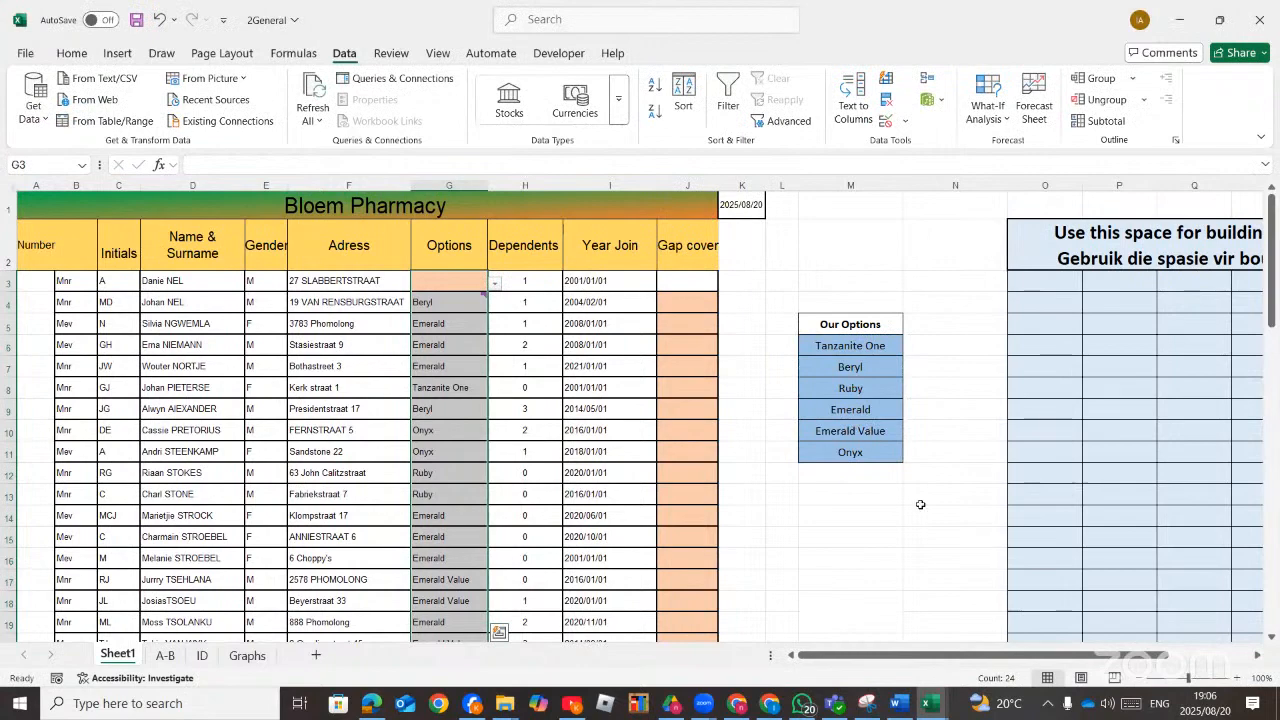
Test the new dropdown lists in several Options cells.
left_click(476, 284)
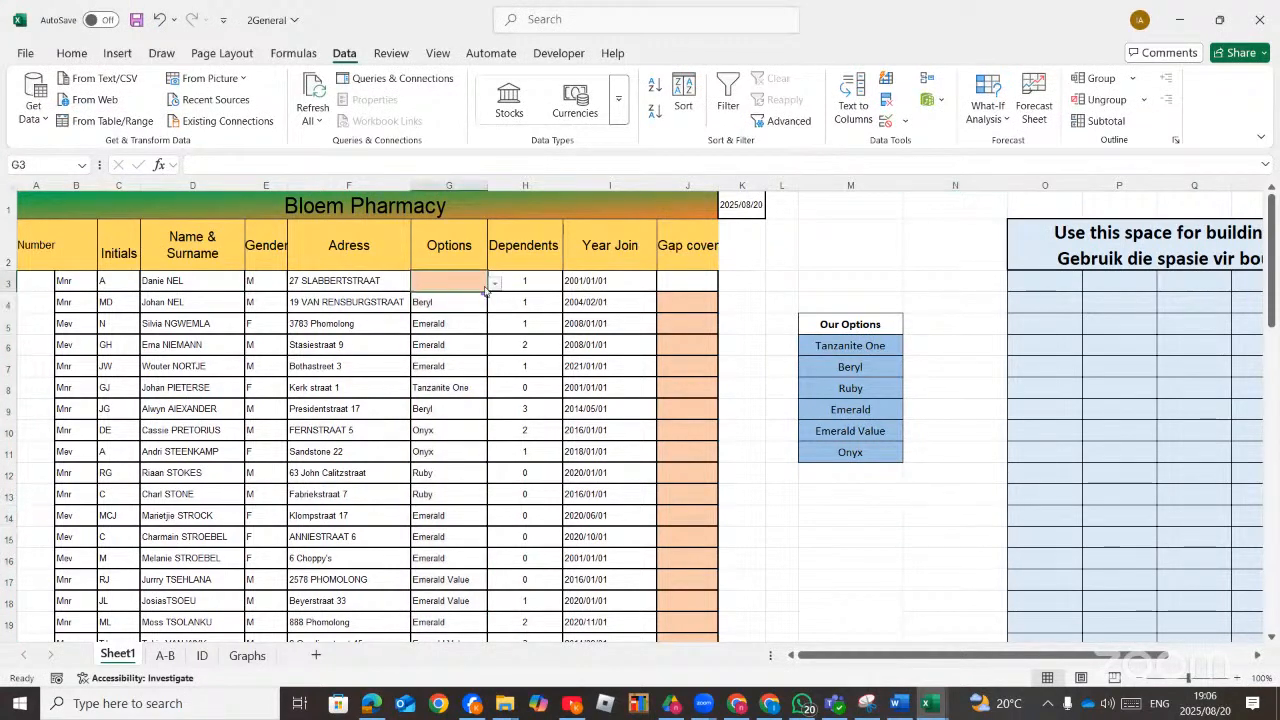
left_click(495, 285)
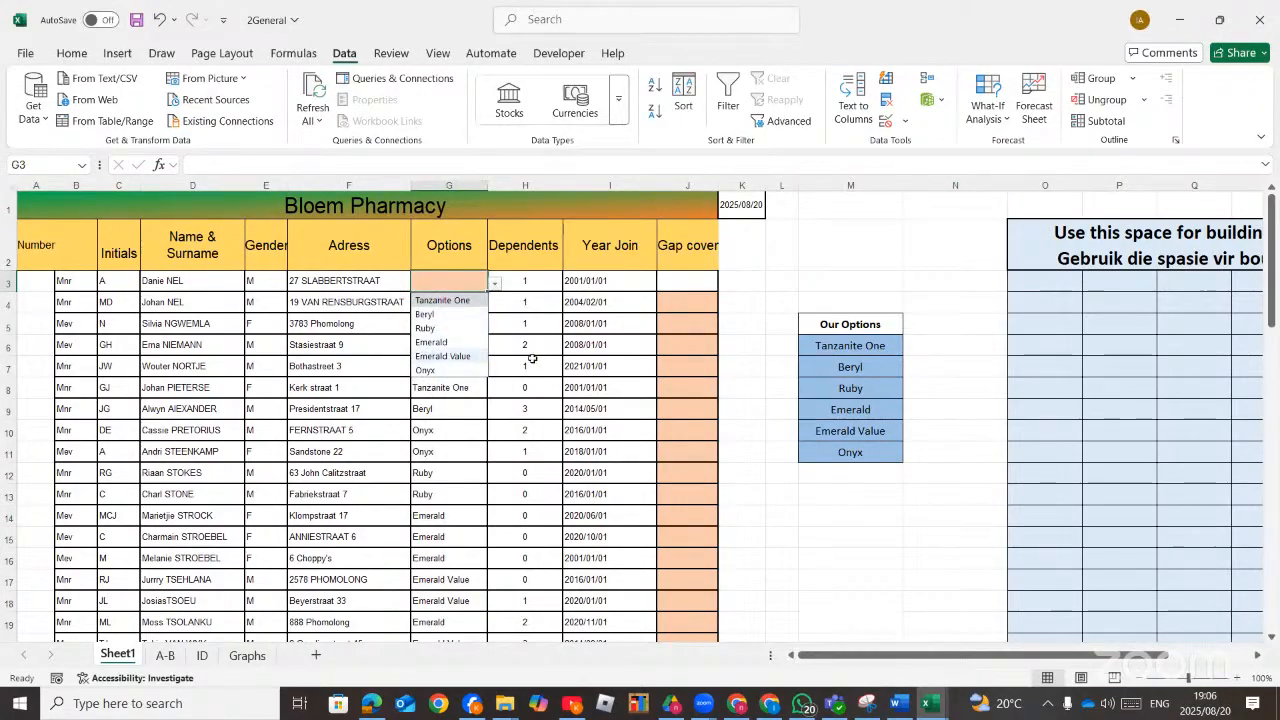
left_click(500, 363)
left_click(452, 303)
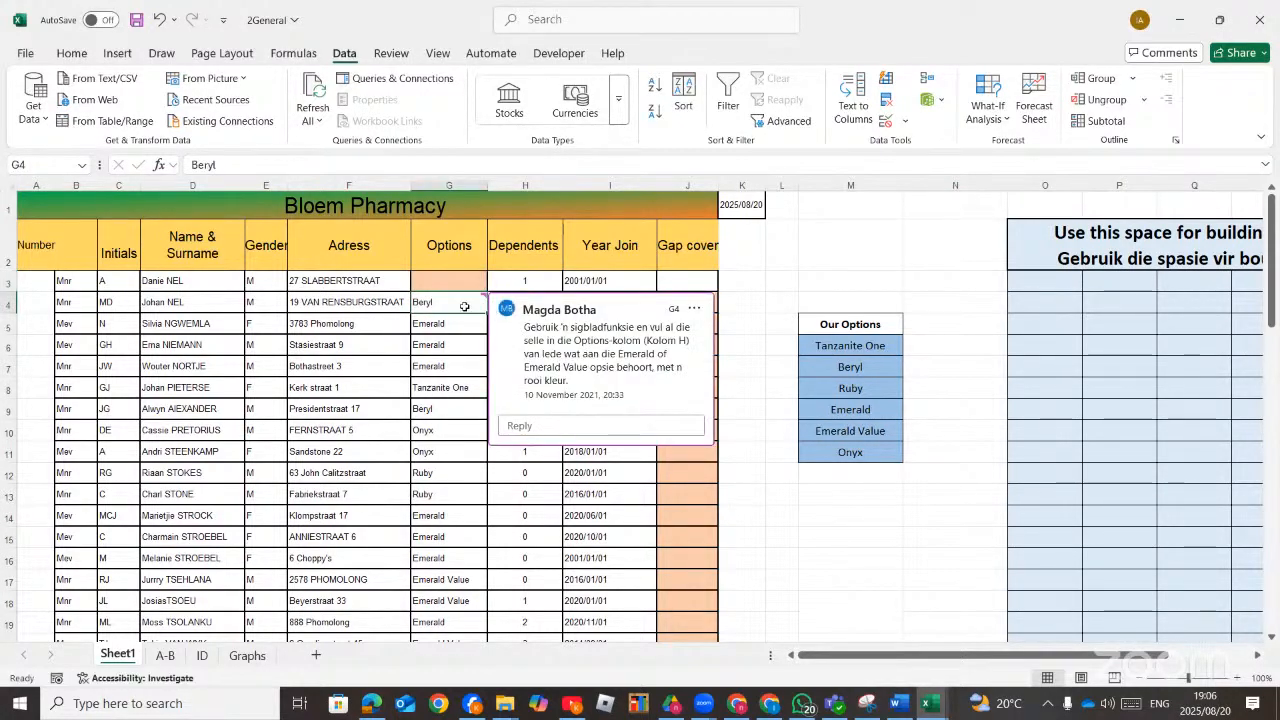
left_click(457, 327)
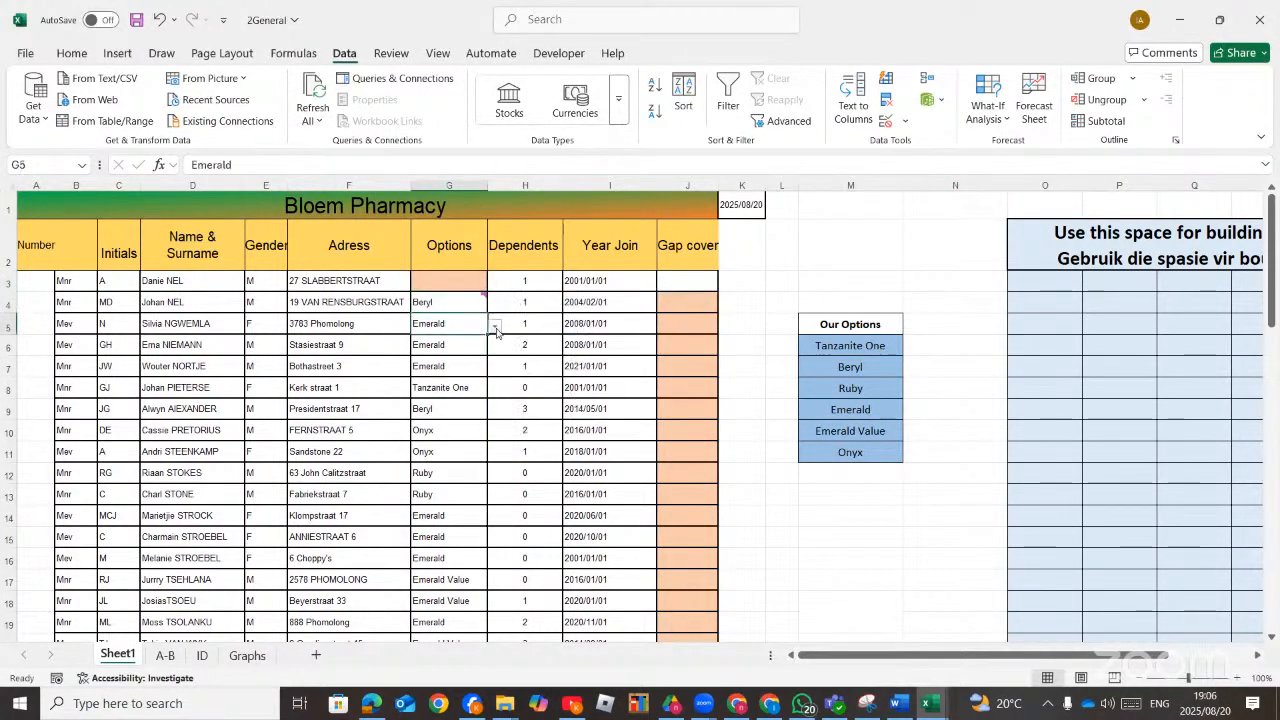
left_click(496, 330)
left_click(534, 451)
left_click(468, 349)
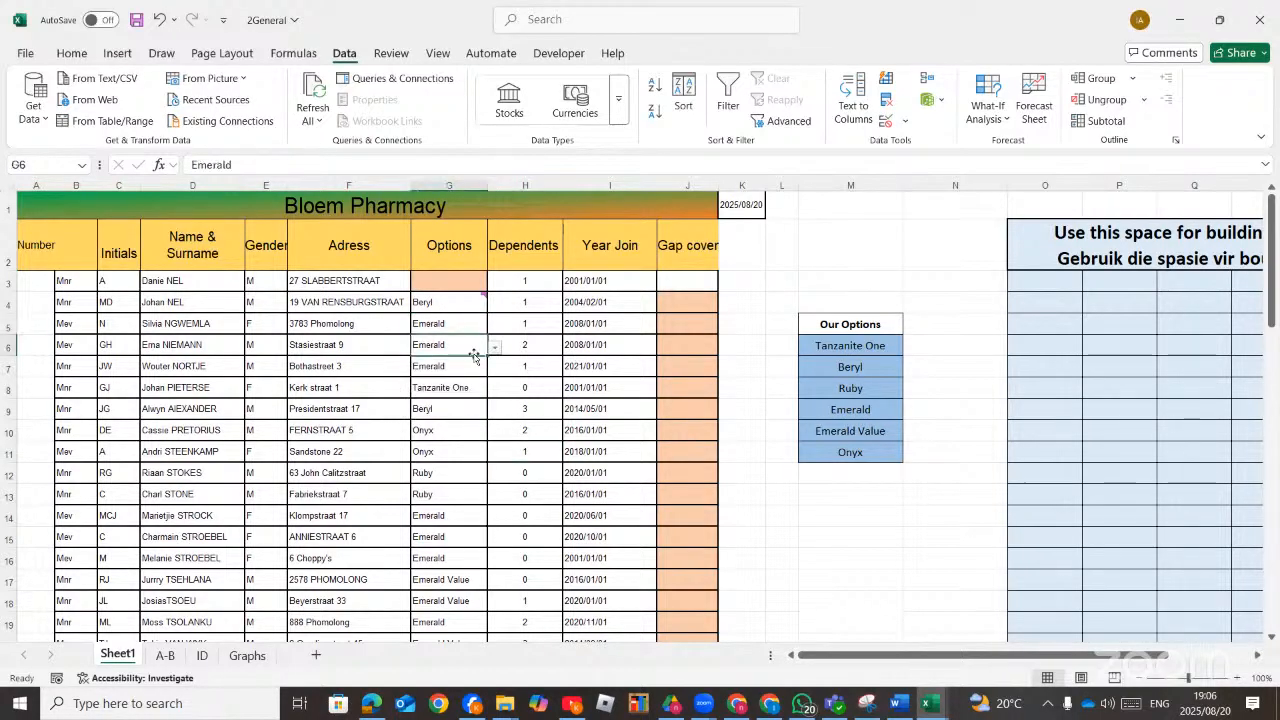
left_click(494, 347)
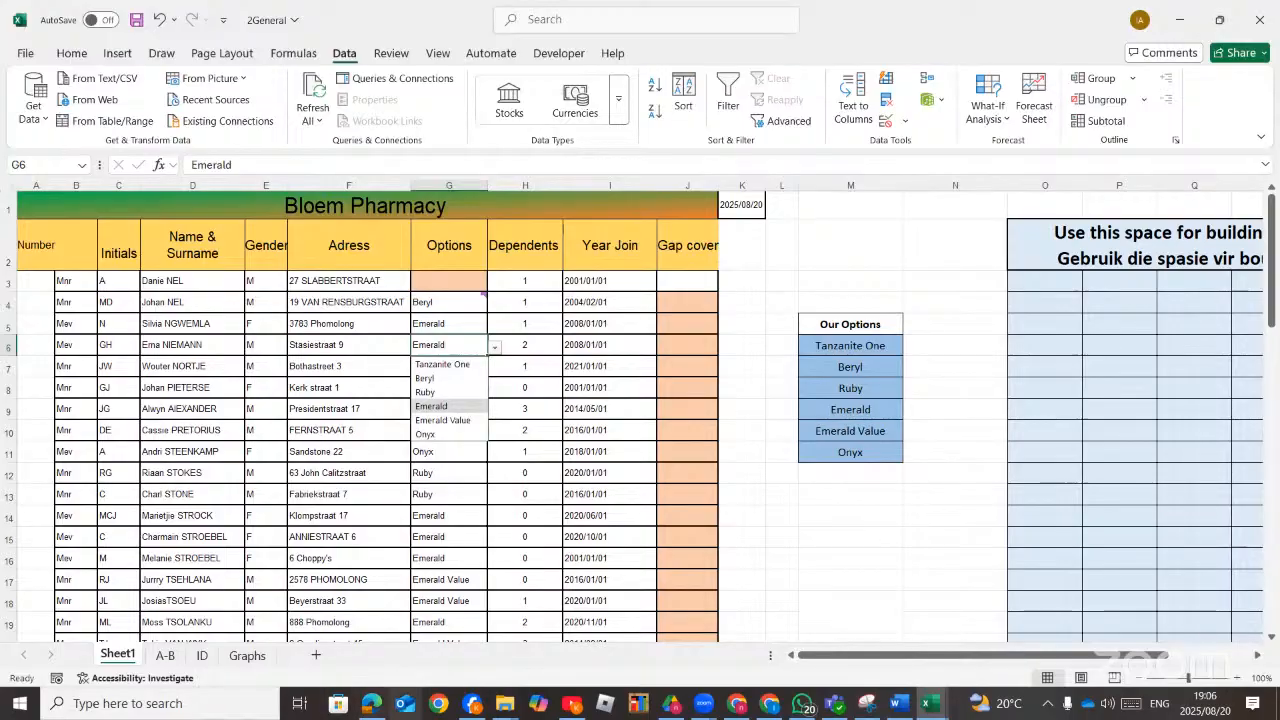
Review the task instructions in the PDF and return to the 2General workbook.
left_click(372, 704)
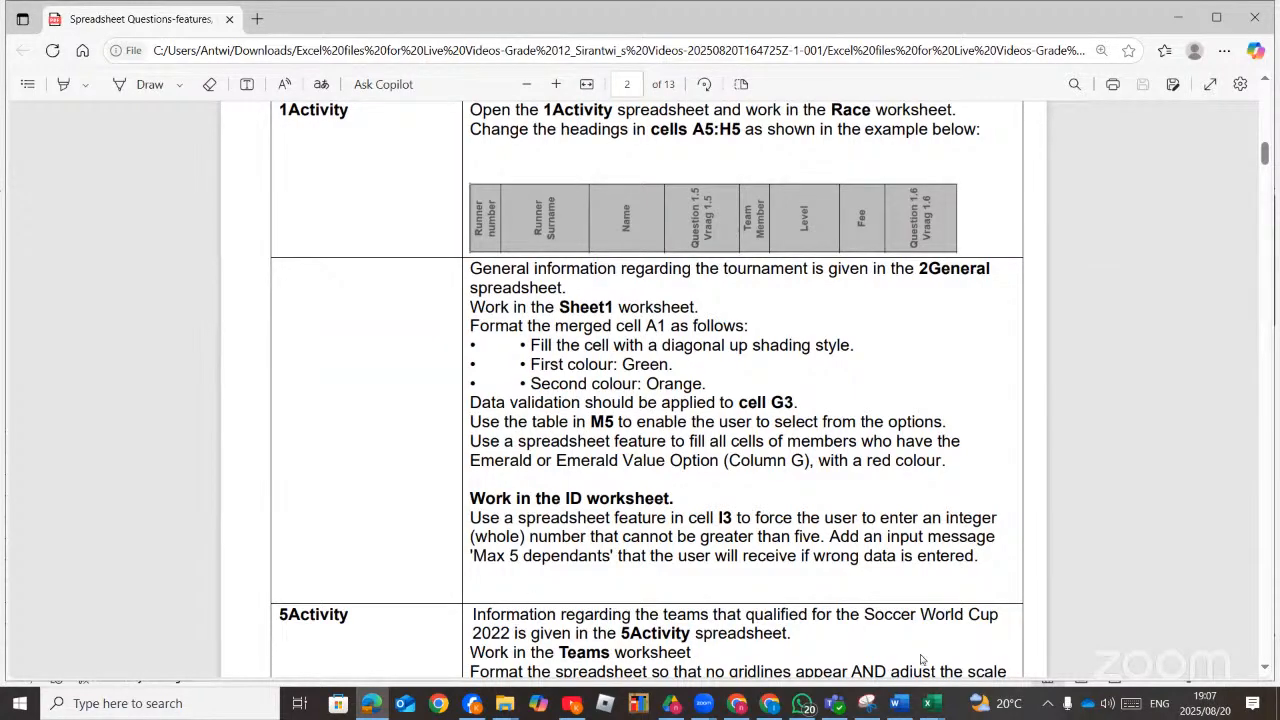
left_click(930, 703)
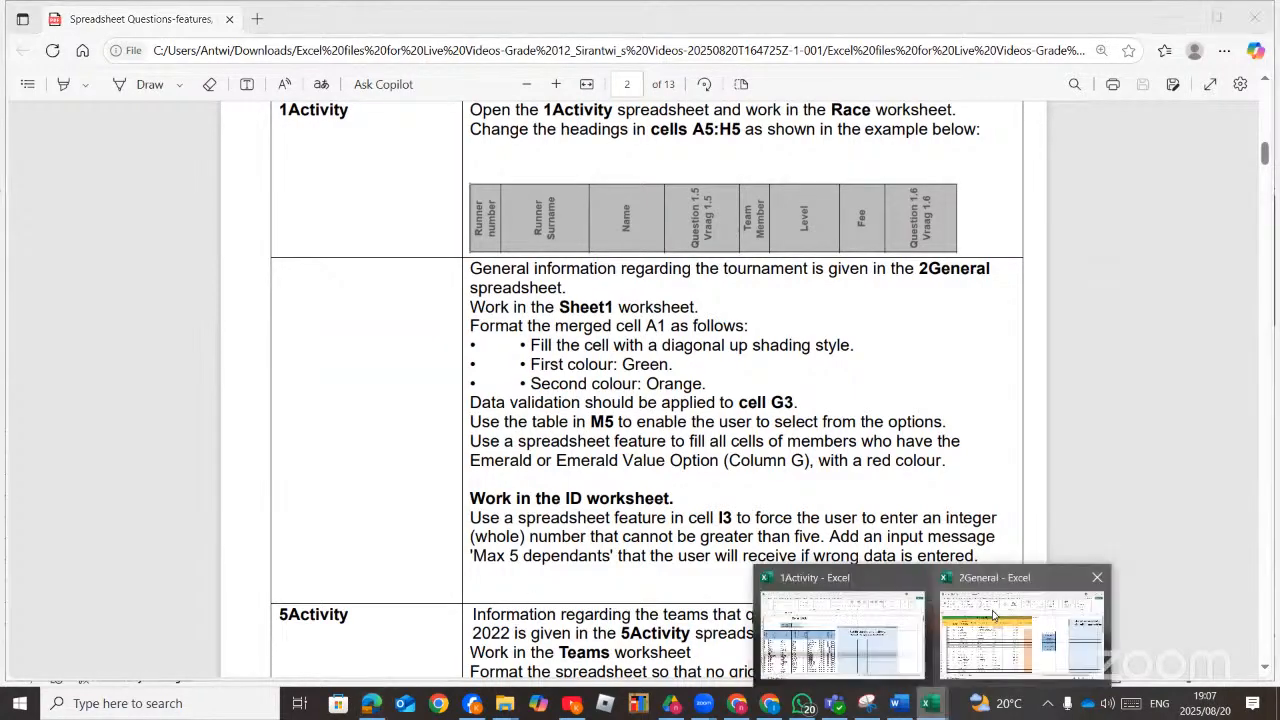
left_click(993, 615)
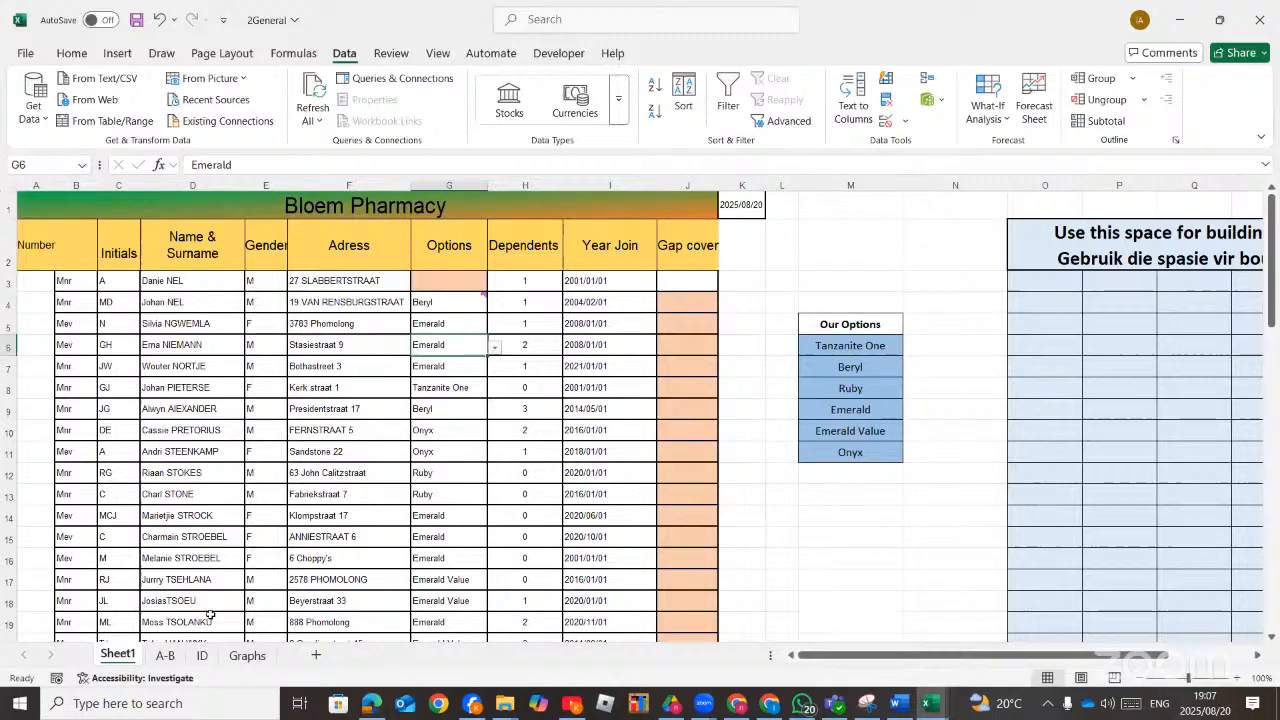
Go to the ID worksheet and select the Dependents cells from I3 downward.
left_click(165, 655)
left_click(201, 655)
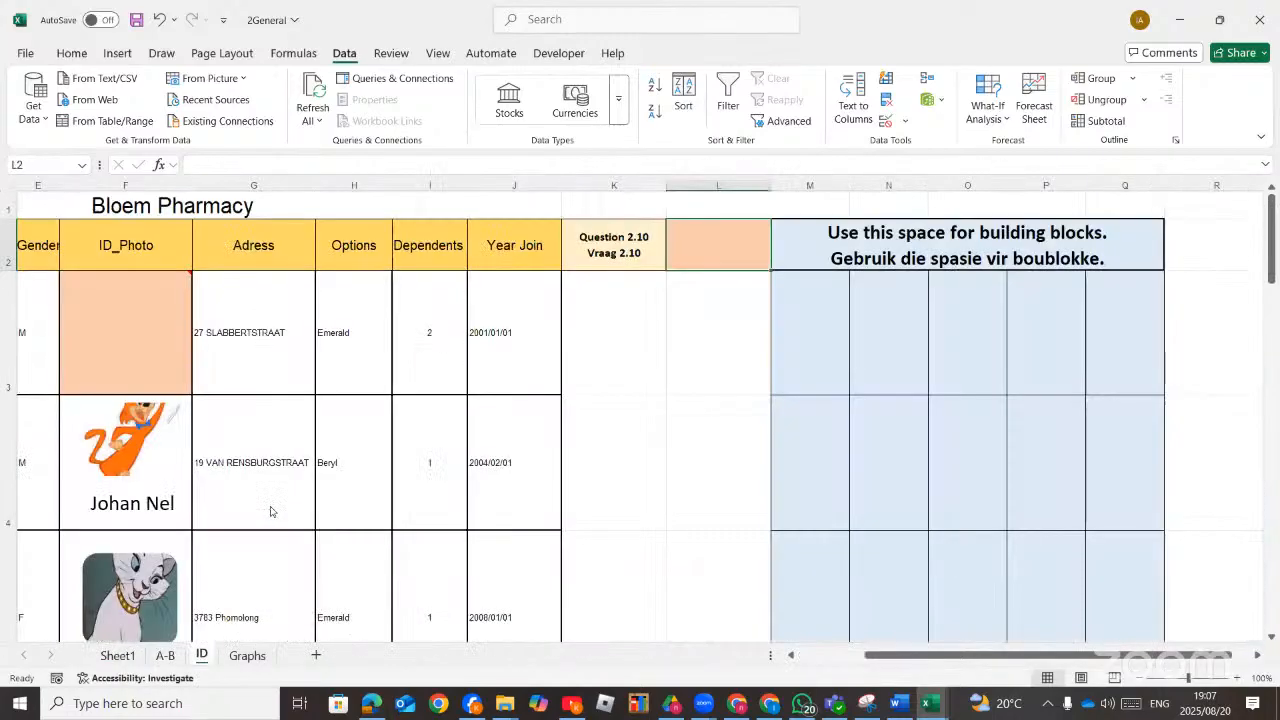
left_click_drag(434, 294, 432, 645)
scroll(558, 434, "up", 5)
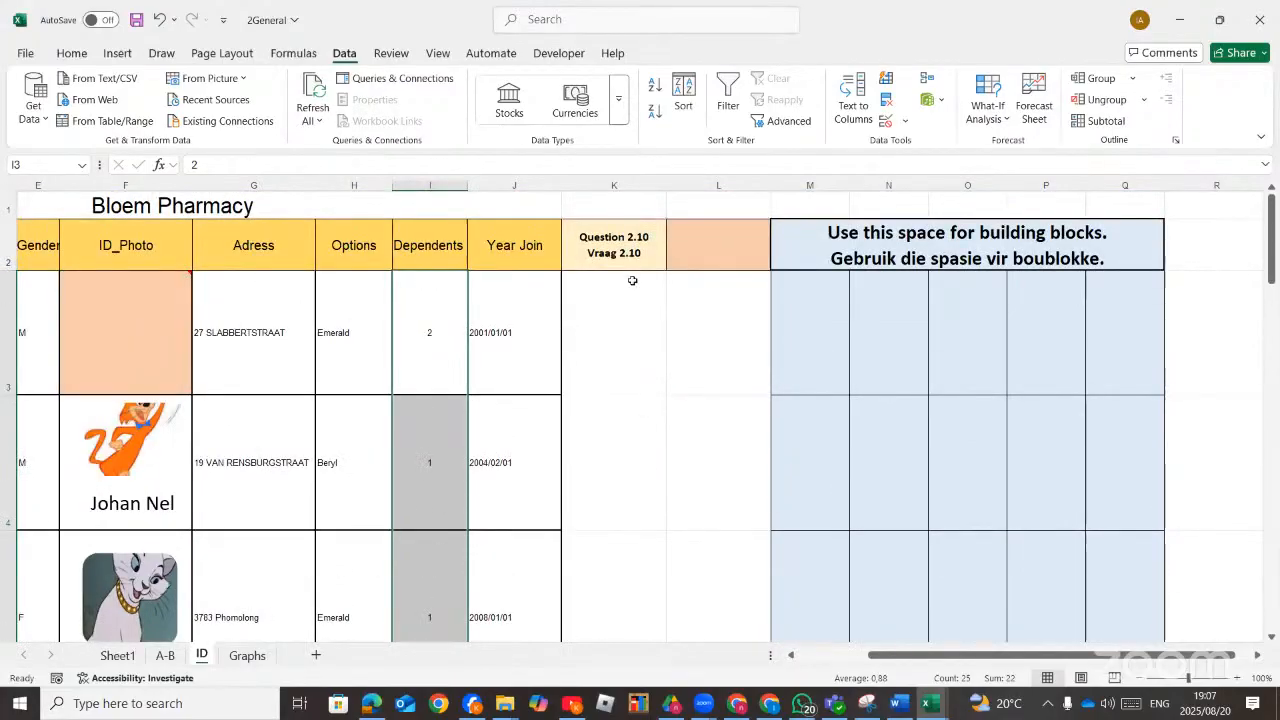
Open Data Validation for the selection and allow only Whole number values.
left_click(538, 19)
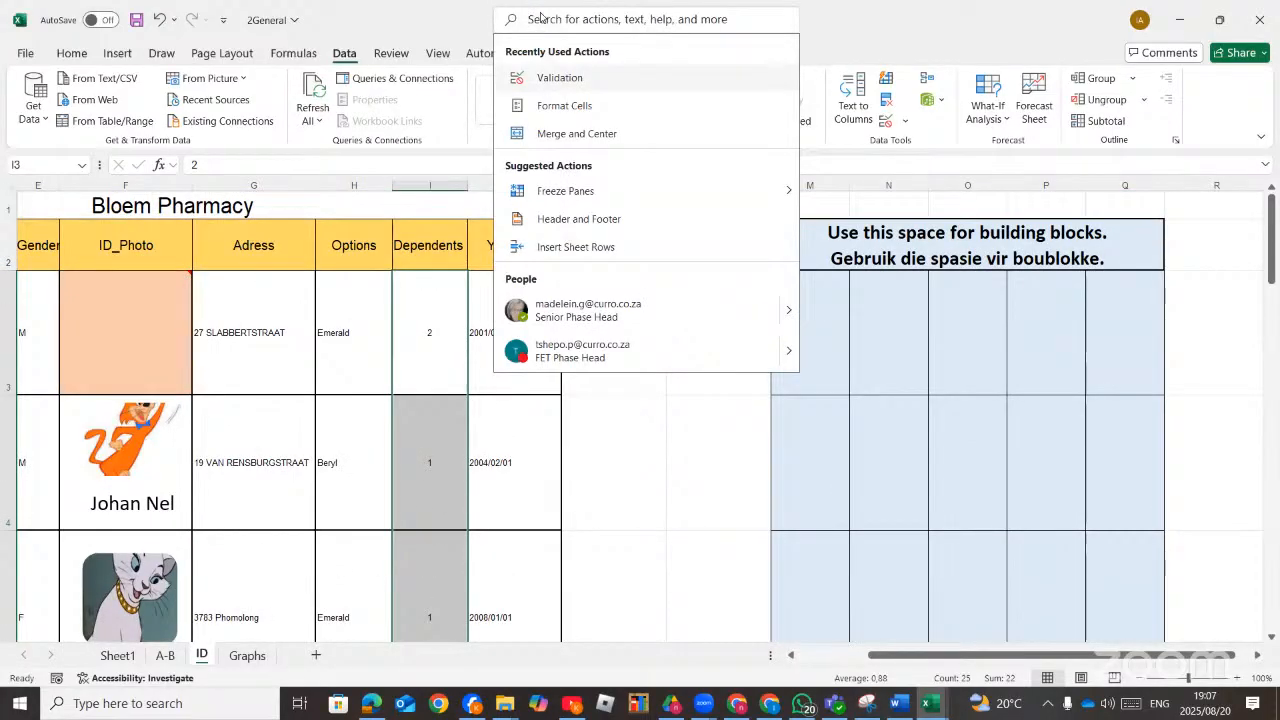
type("da")
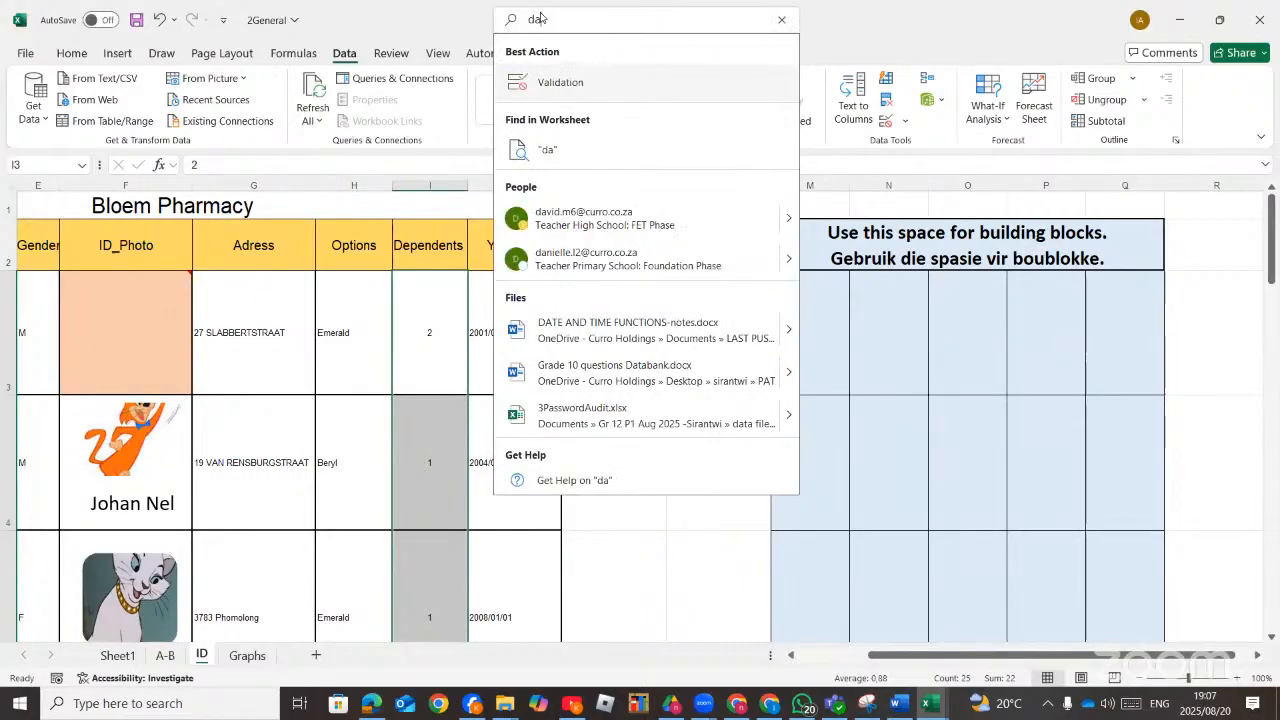
type("ta")
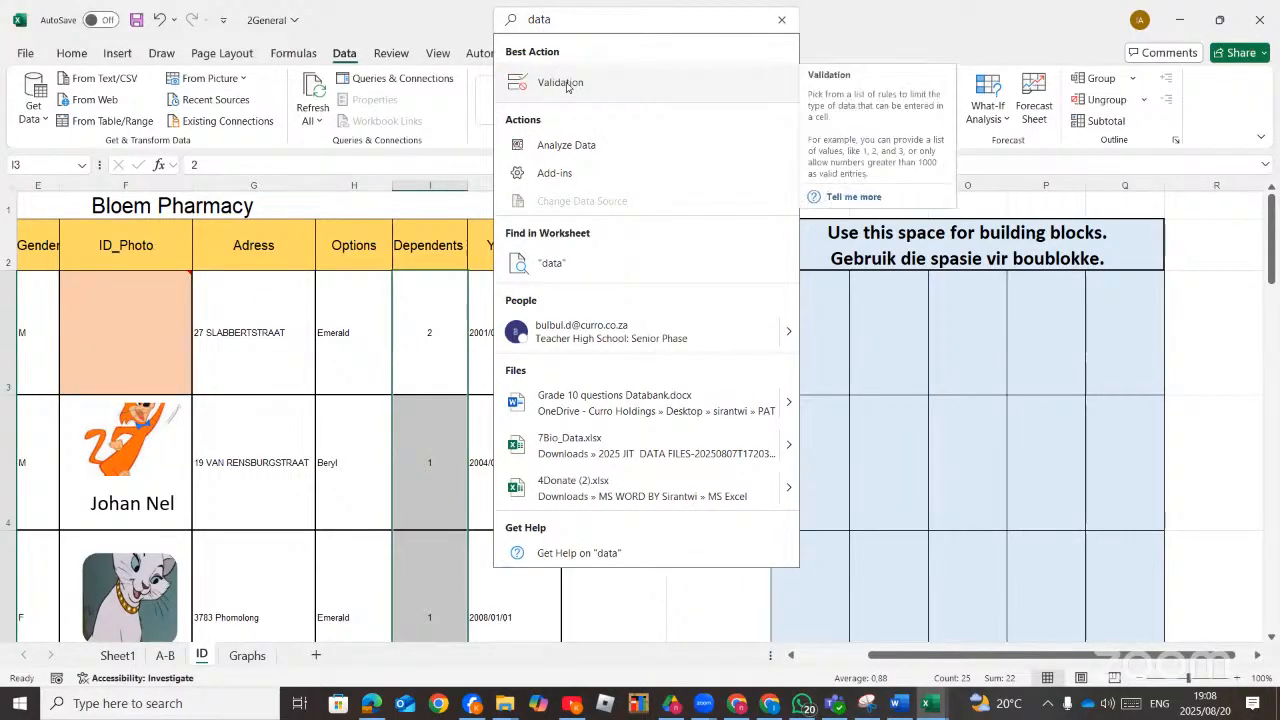
left_click(560, 83)
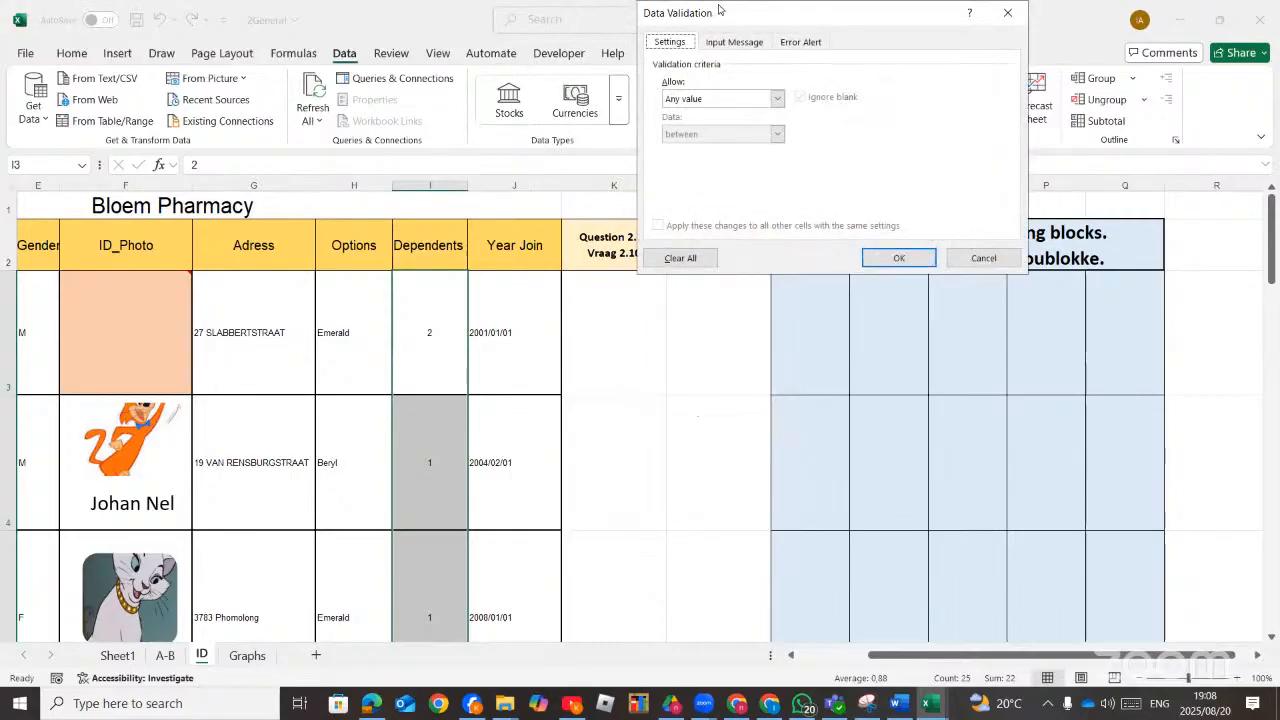
left_click_drag(724, 13, 730, 99)
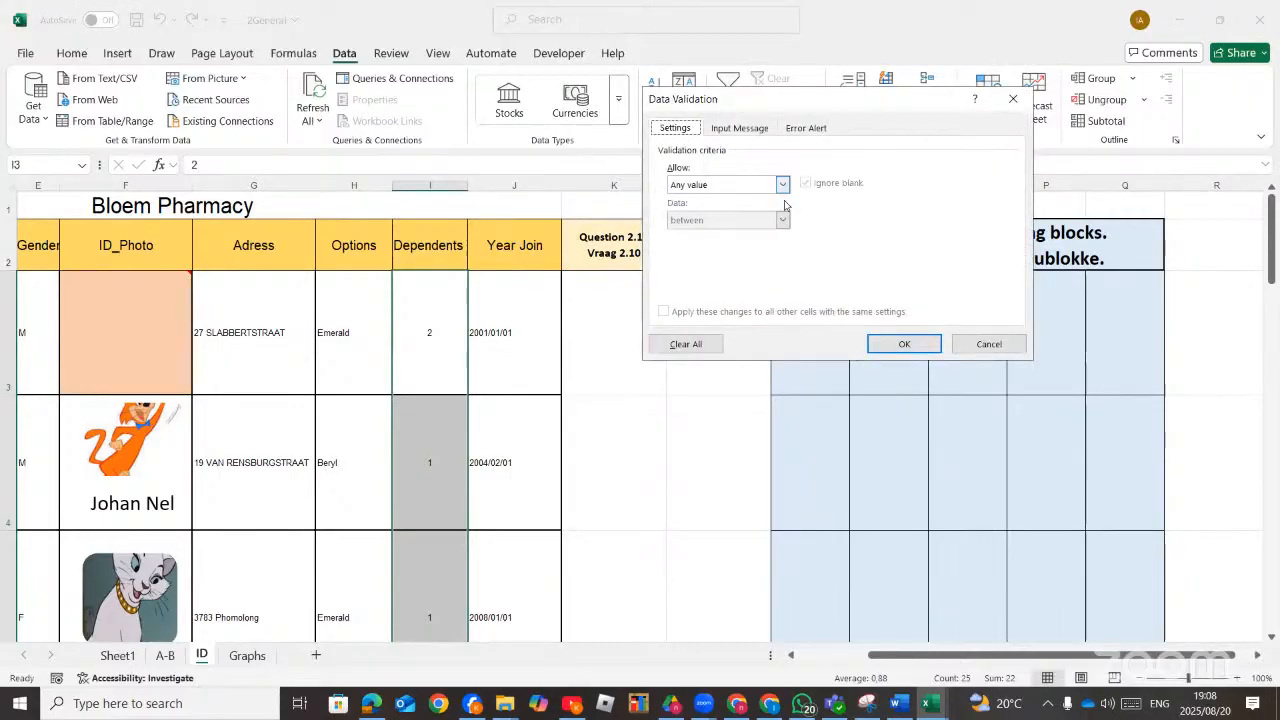
left_click(784, 188)
left_click(757, 214)
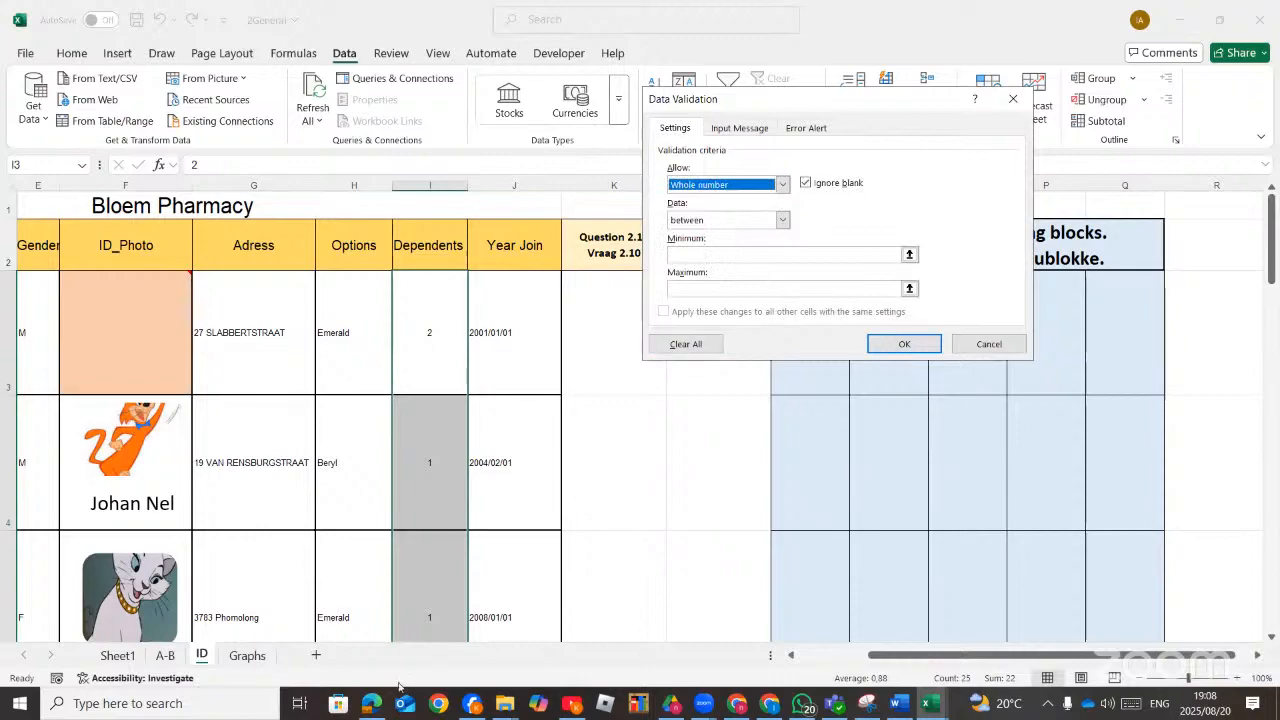
Restrict the Dependents validation to values less than or equal to a maximum of 5.
left_click(374, 703)
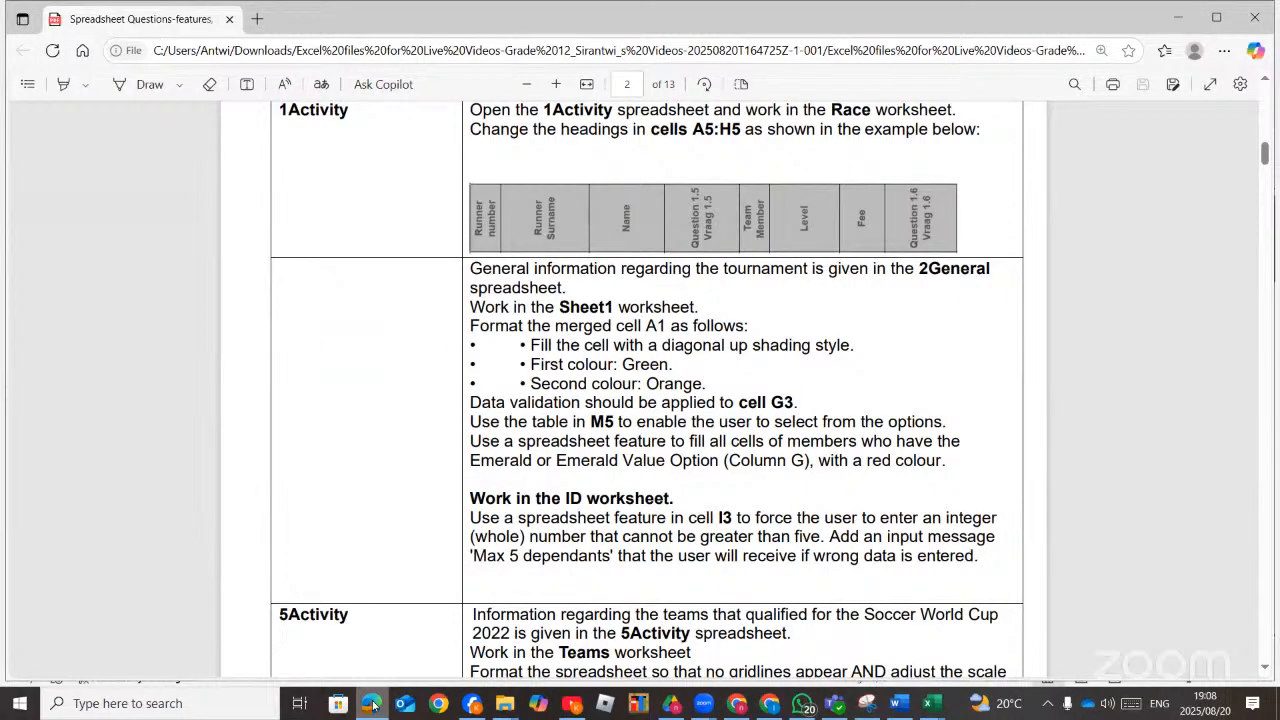
key("alt+Tab")
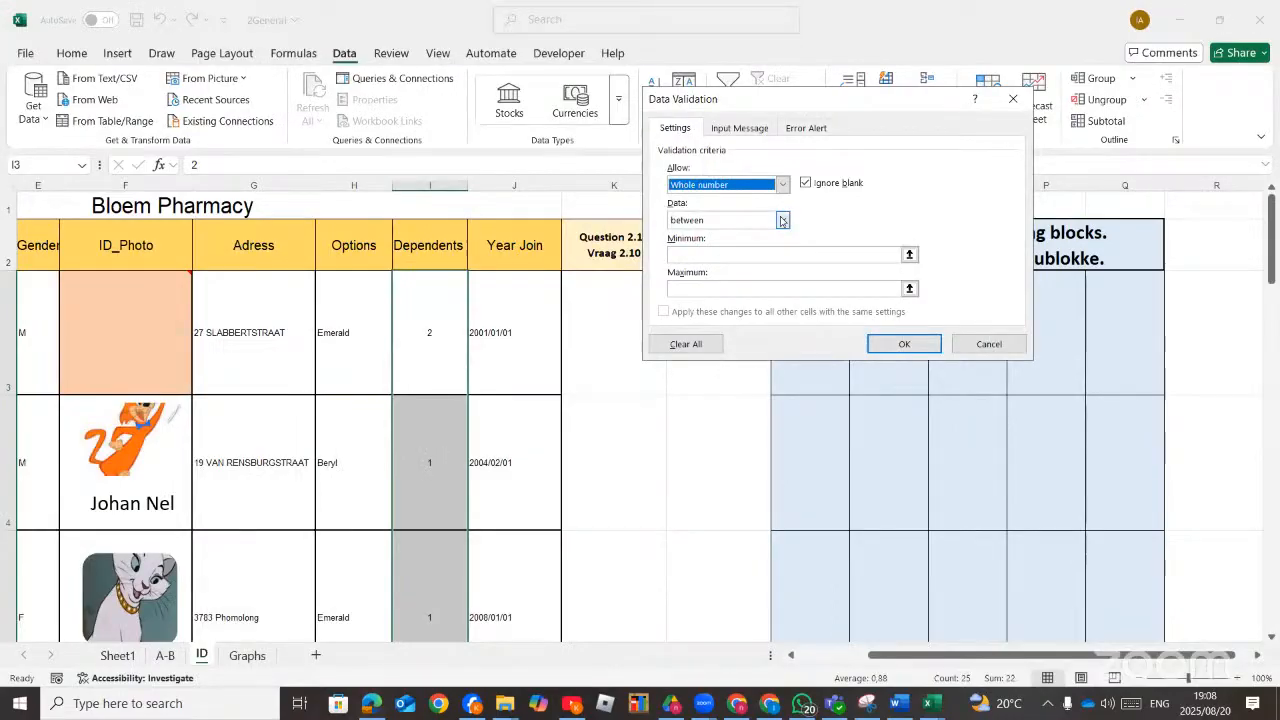
left_click(783, 220)
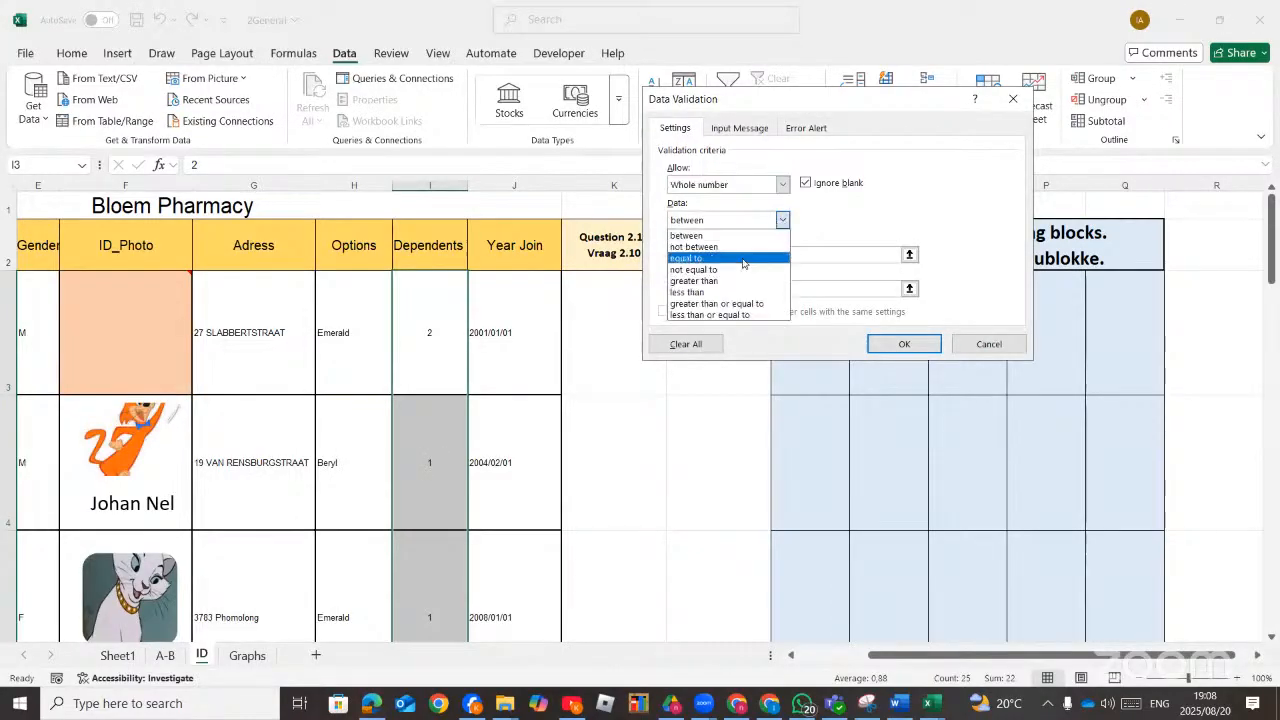
left_click(737, 315)
left_click(729, 255)
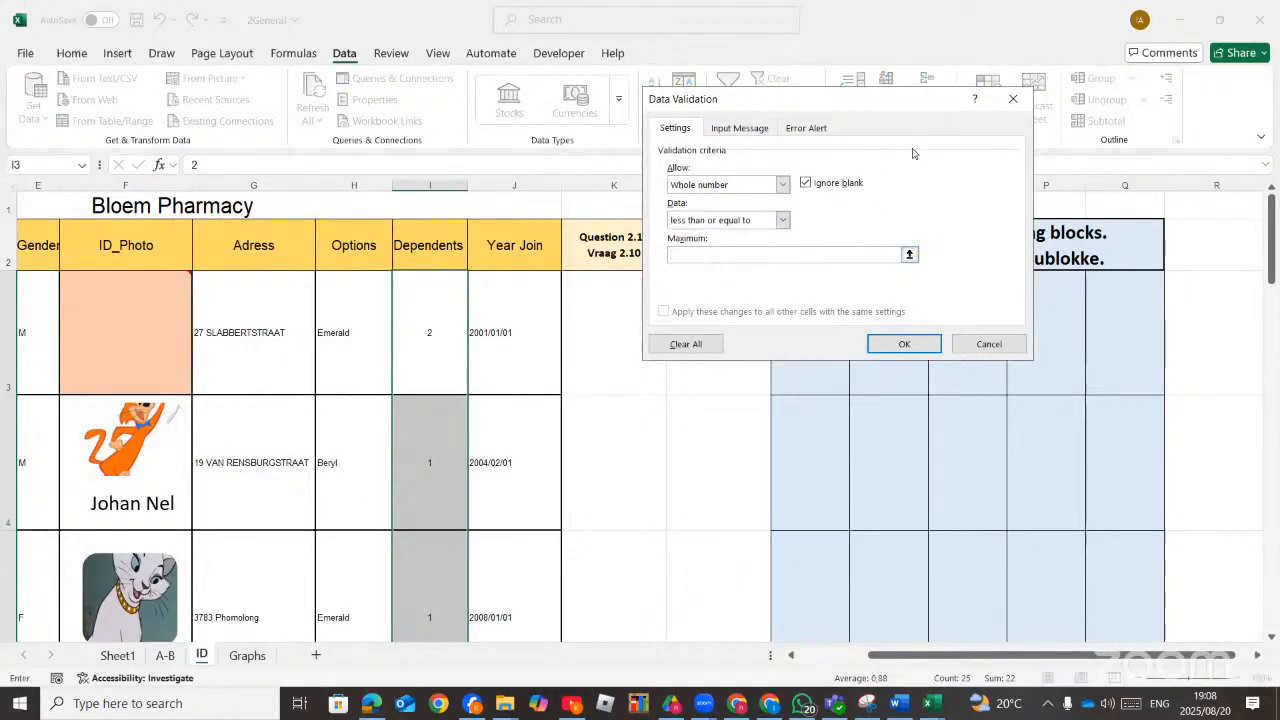
Add the input message 'Max 5 Dependants' to the validation and apply it.
left_click(752, 132)
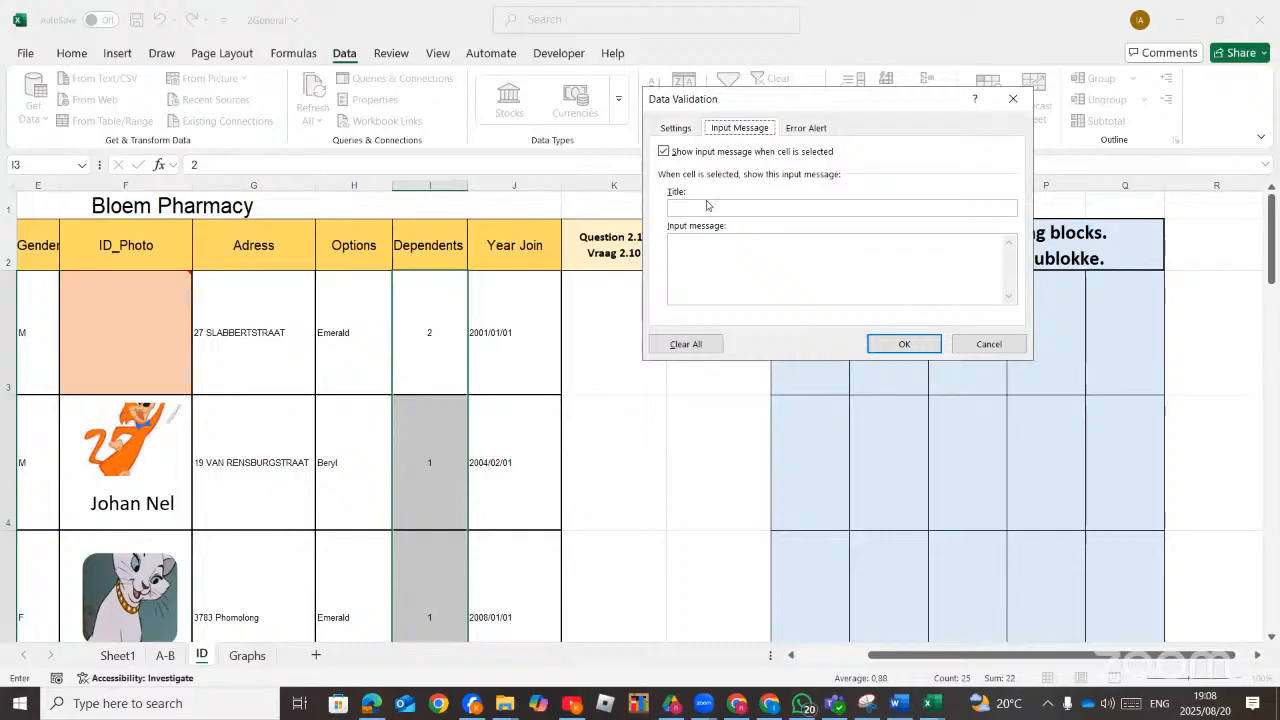
left_click(700, 243)
left_click(374, 705)
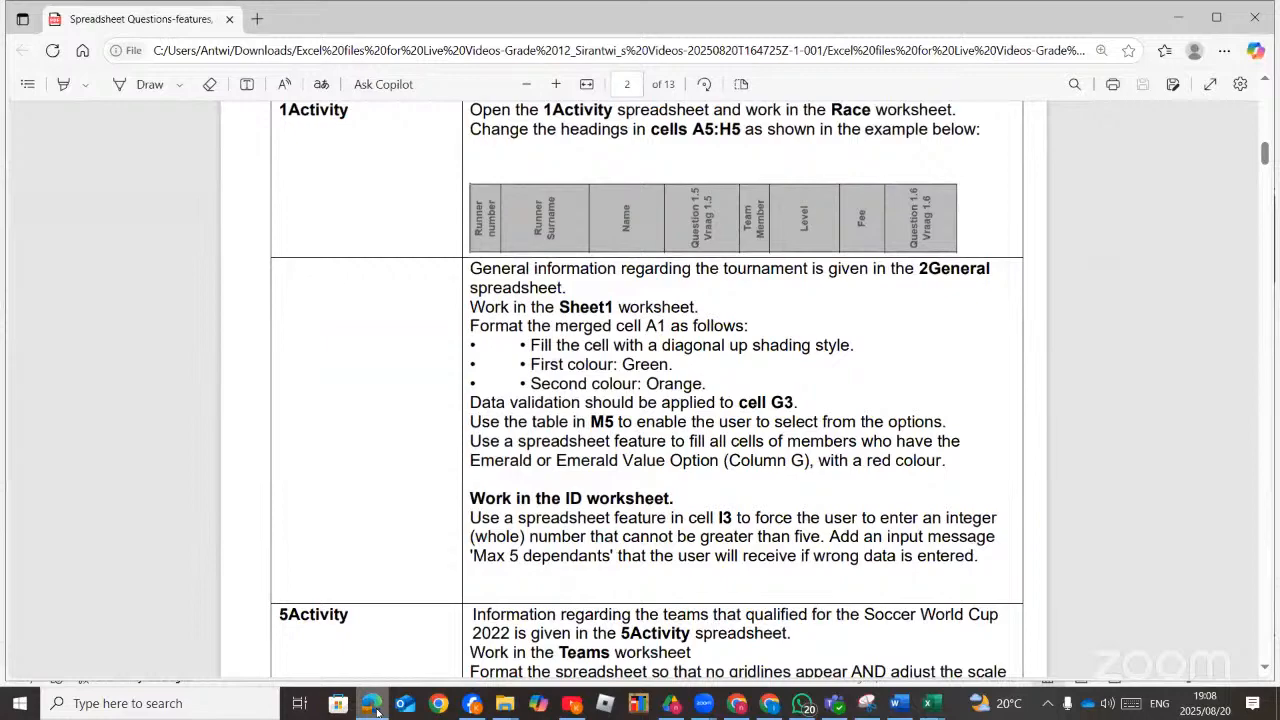
left_click(376, 709)
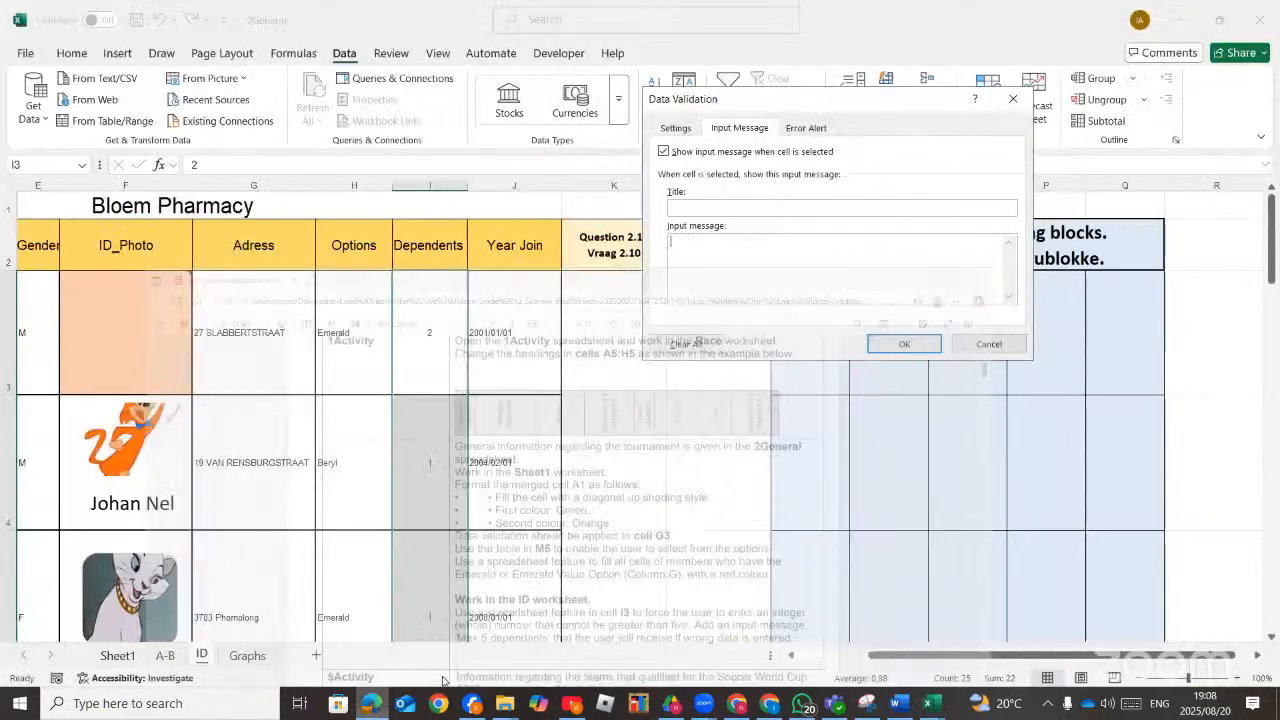
type("M")
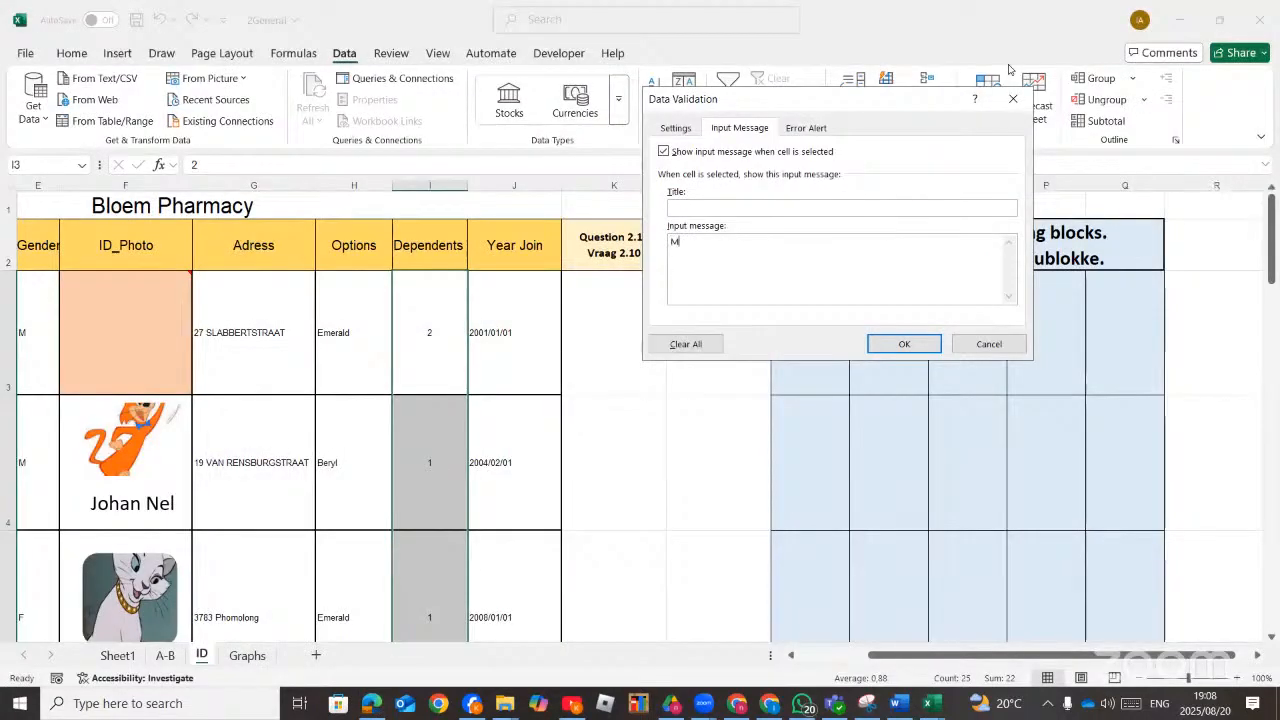
type("ax 5 Dependants")
left_click(890, 345)
Test the validation by entering 6 in cell I3 and cancel the rejected entry.
left_click(437, 329)
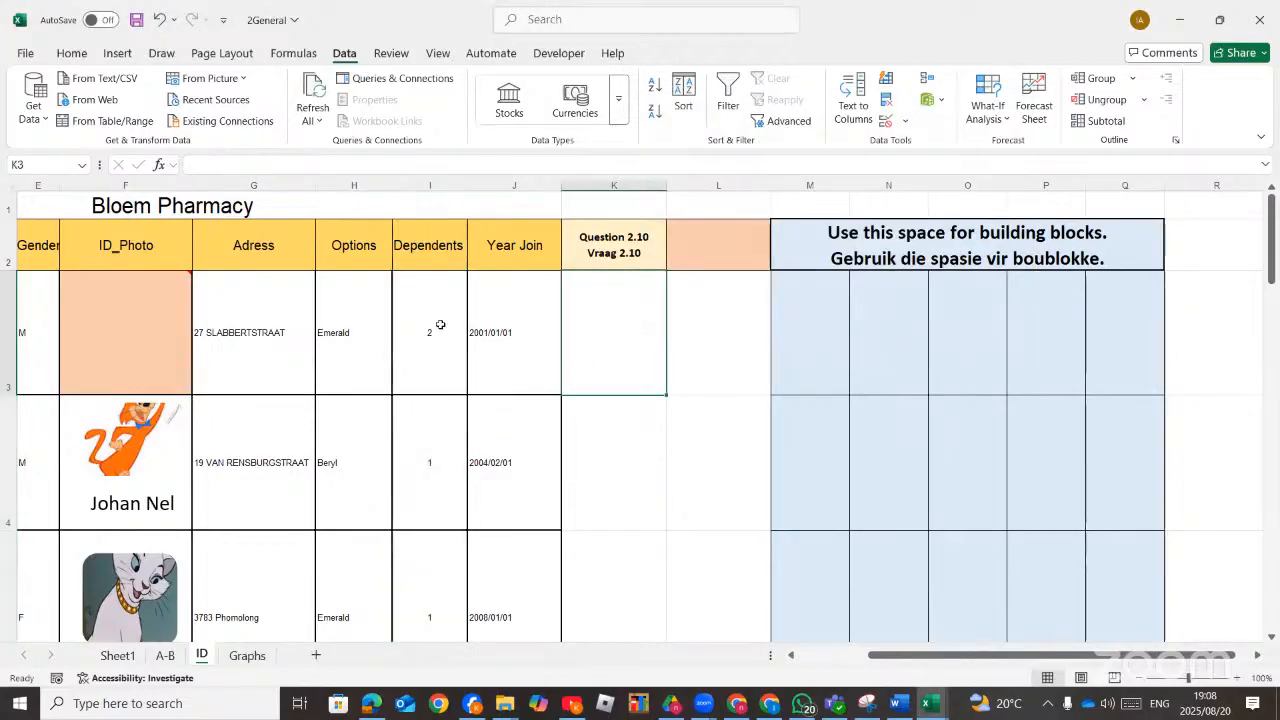
type("6")
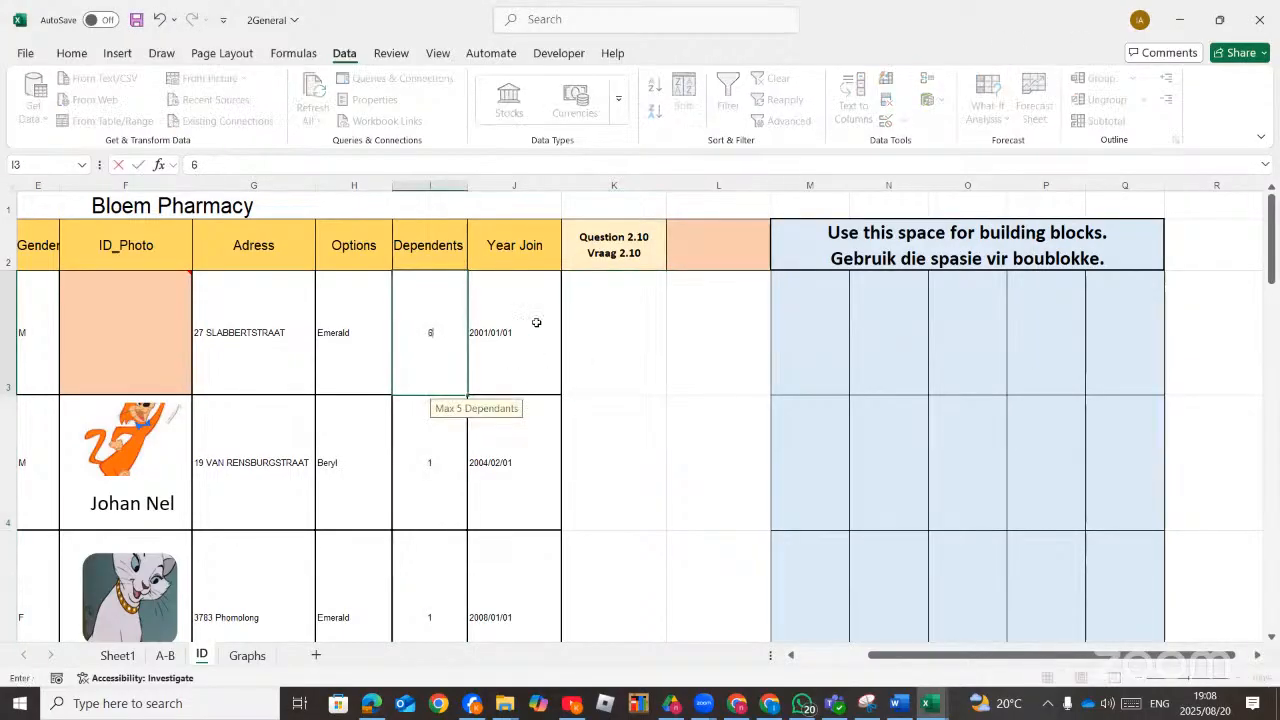
key("Return")
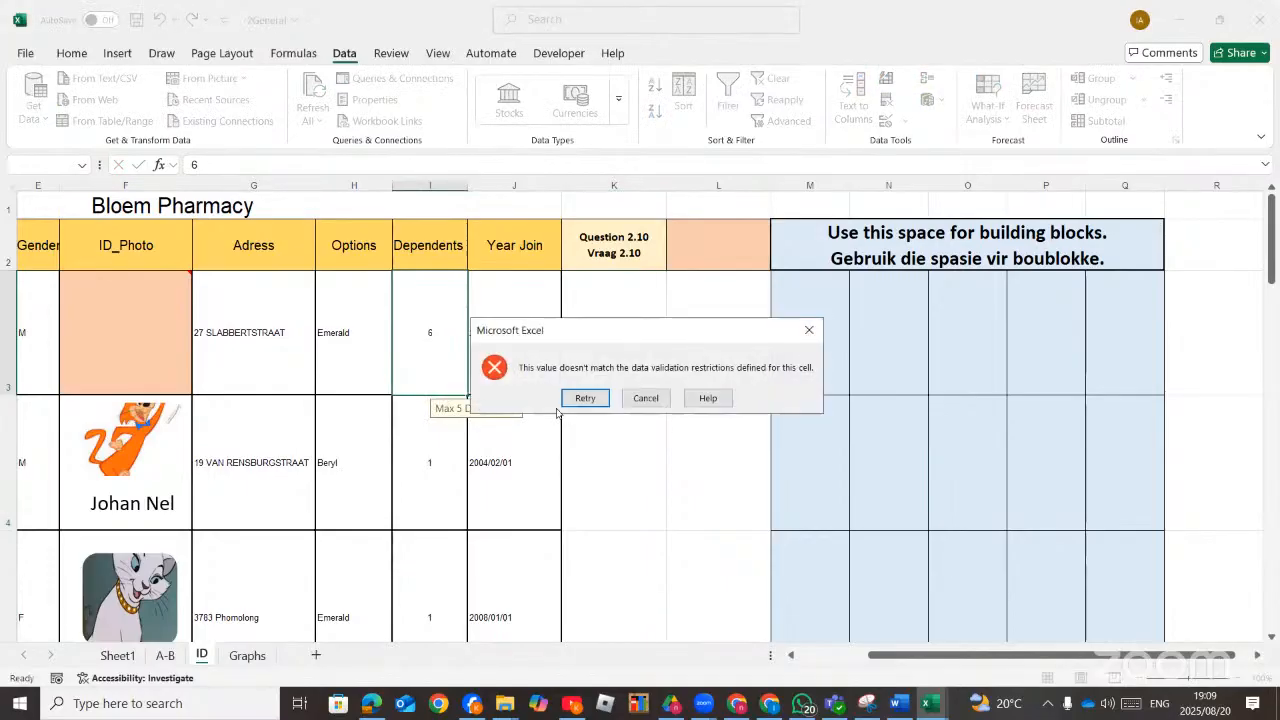
left_click(648, 397)
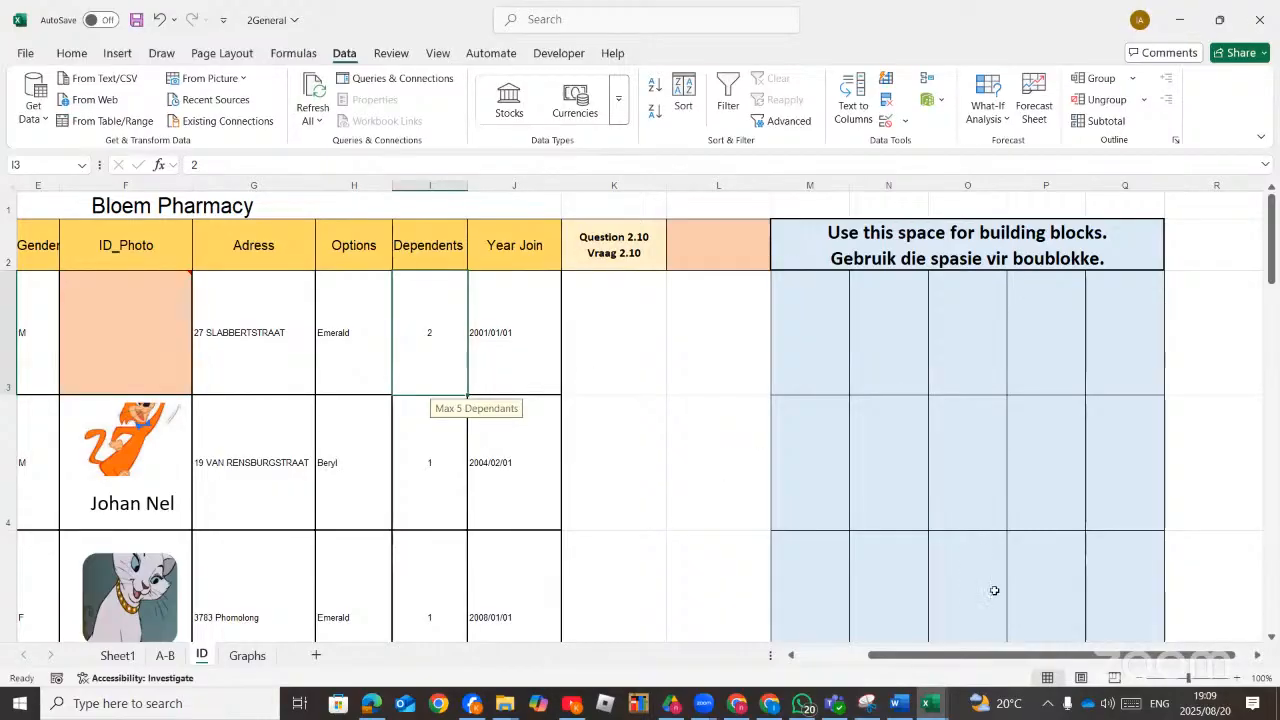
Switch to Word and highlight the 'Data validation' item in the collectable marks list in yellow.
mouse_move(898, 704)
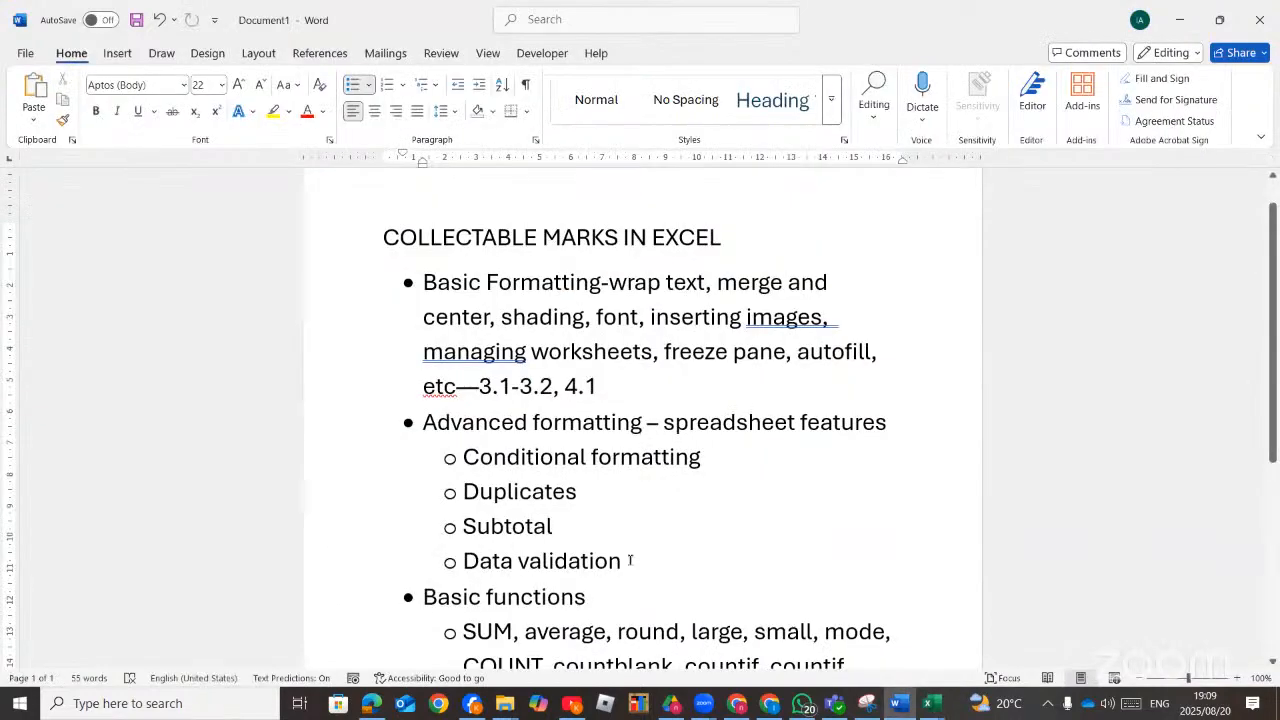
left_click_drag(630, 560, 383, 237)
left_click(585, 596)
left_click_drag(624, 566, 463, 561)
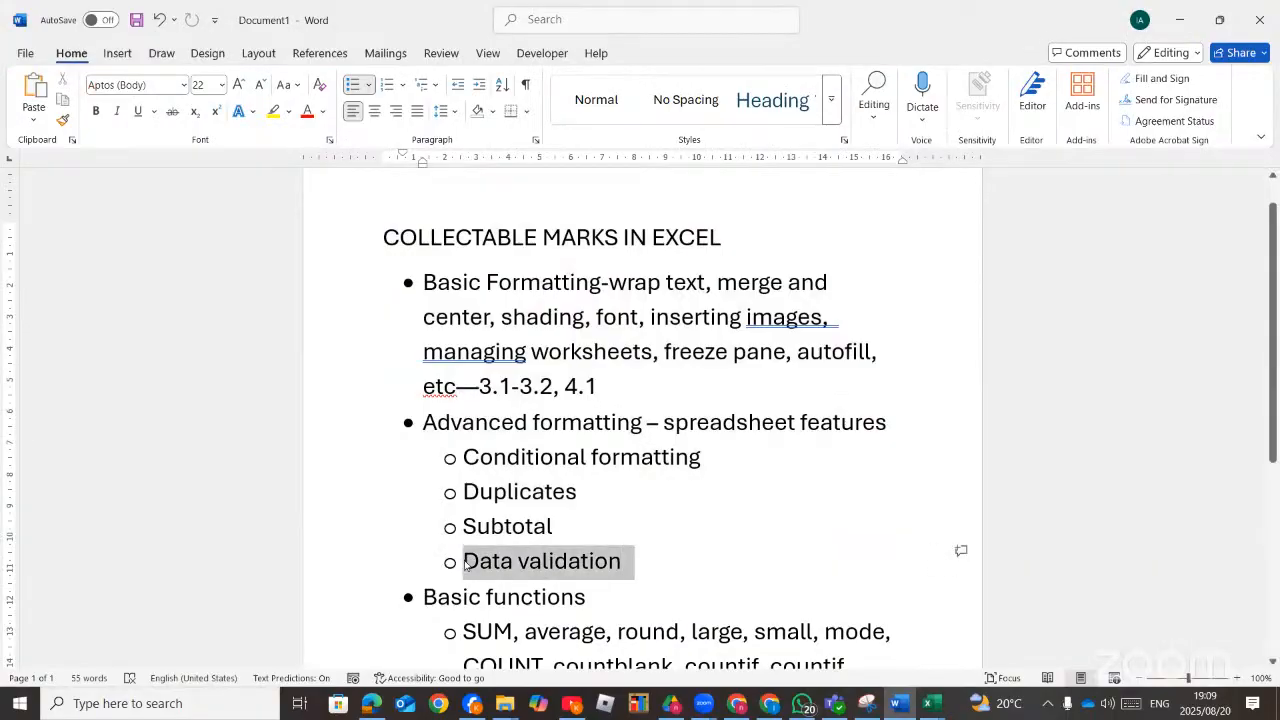
left_click(273, 111)
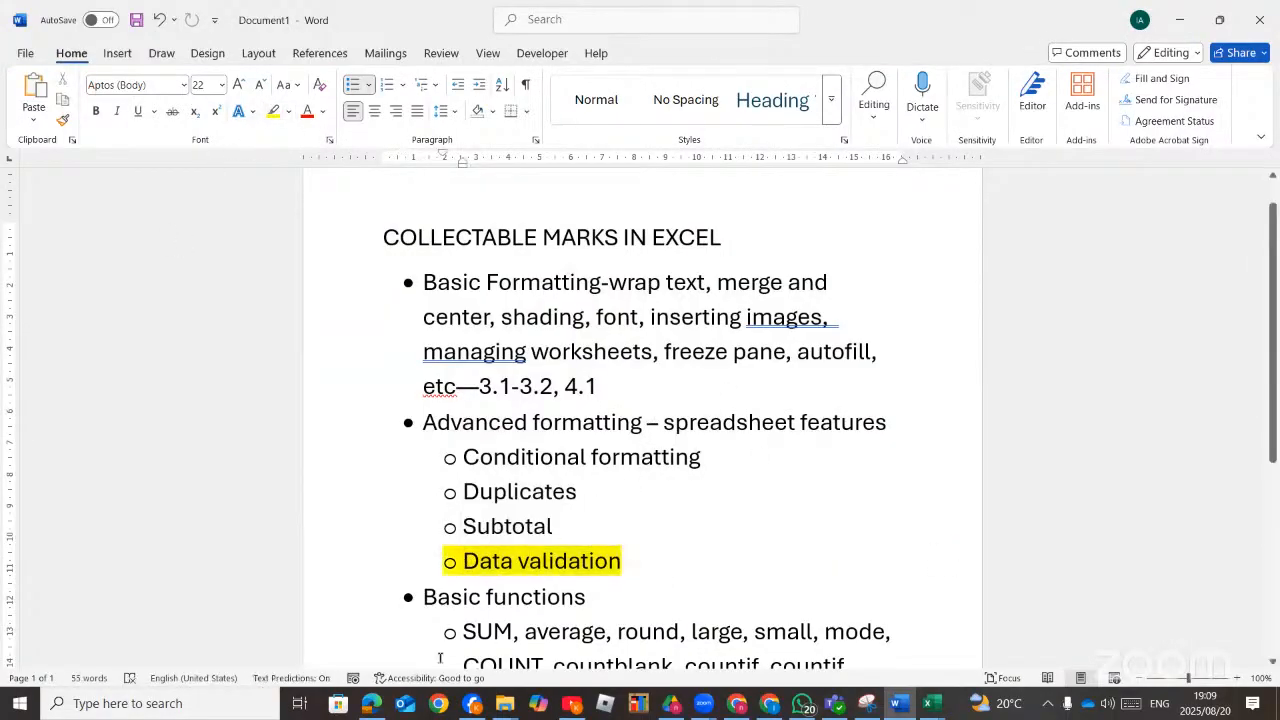
Reread the task instructions in the PDF and return to Sheet1 of the 2General workbook.
left_click(371, 703)
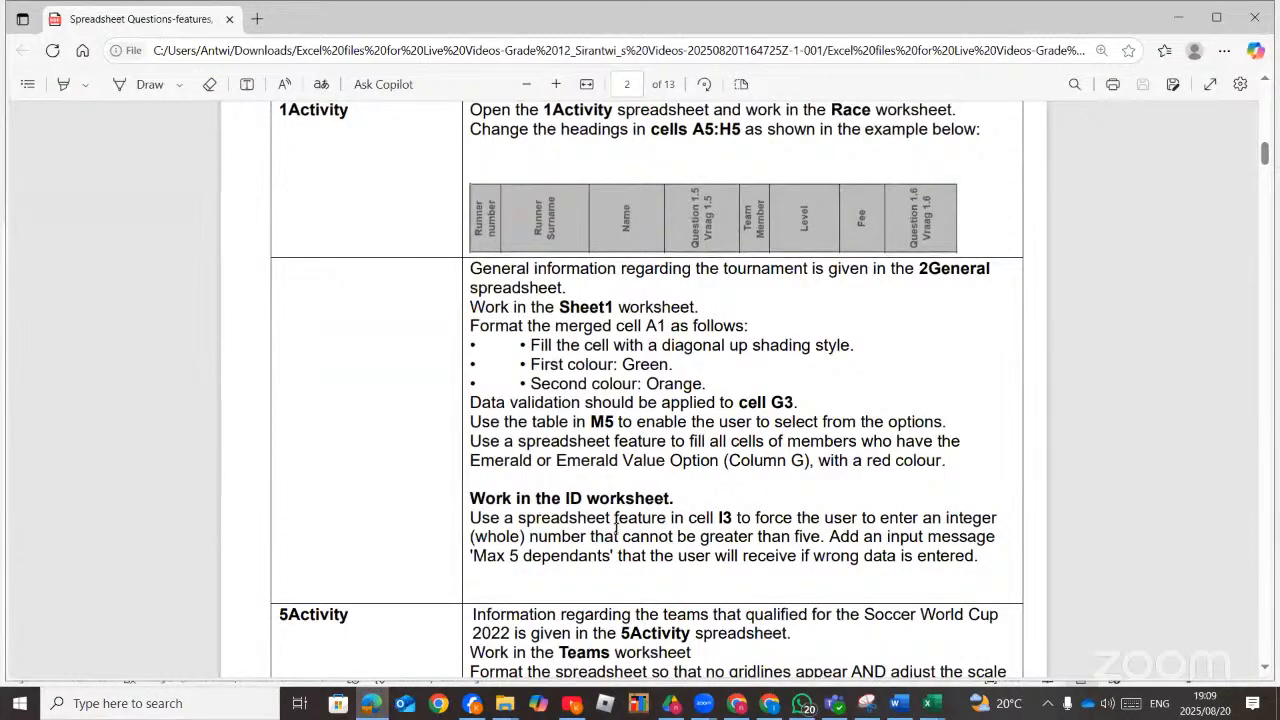
scroll(617, 527, "down", 3)
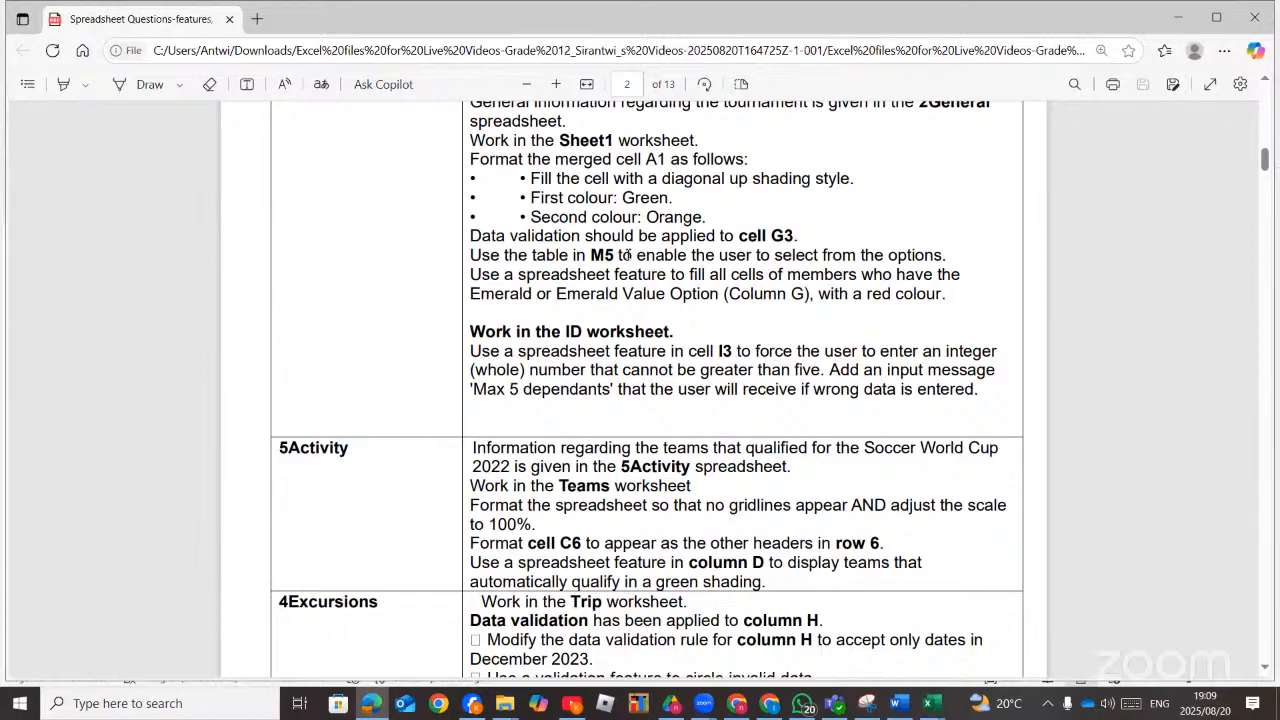
left_click(931, 705)
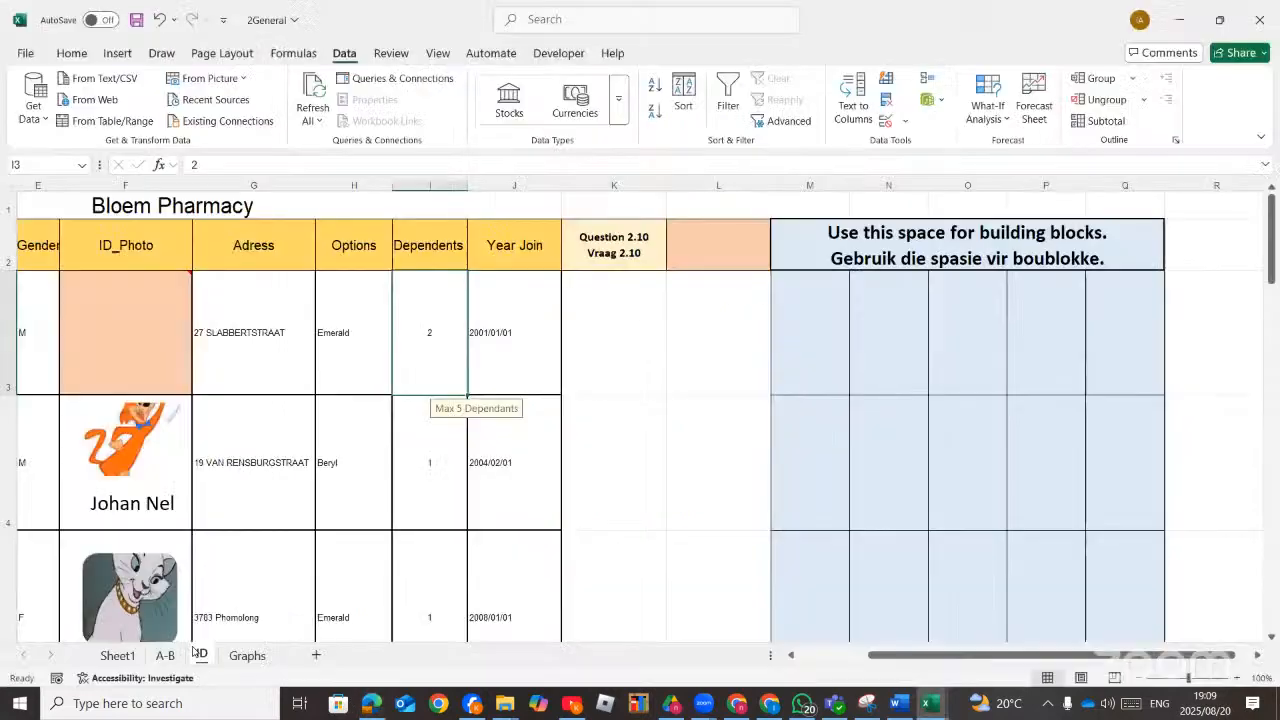
left_click(101, 663)
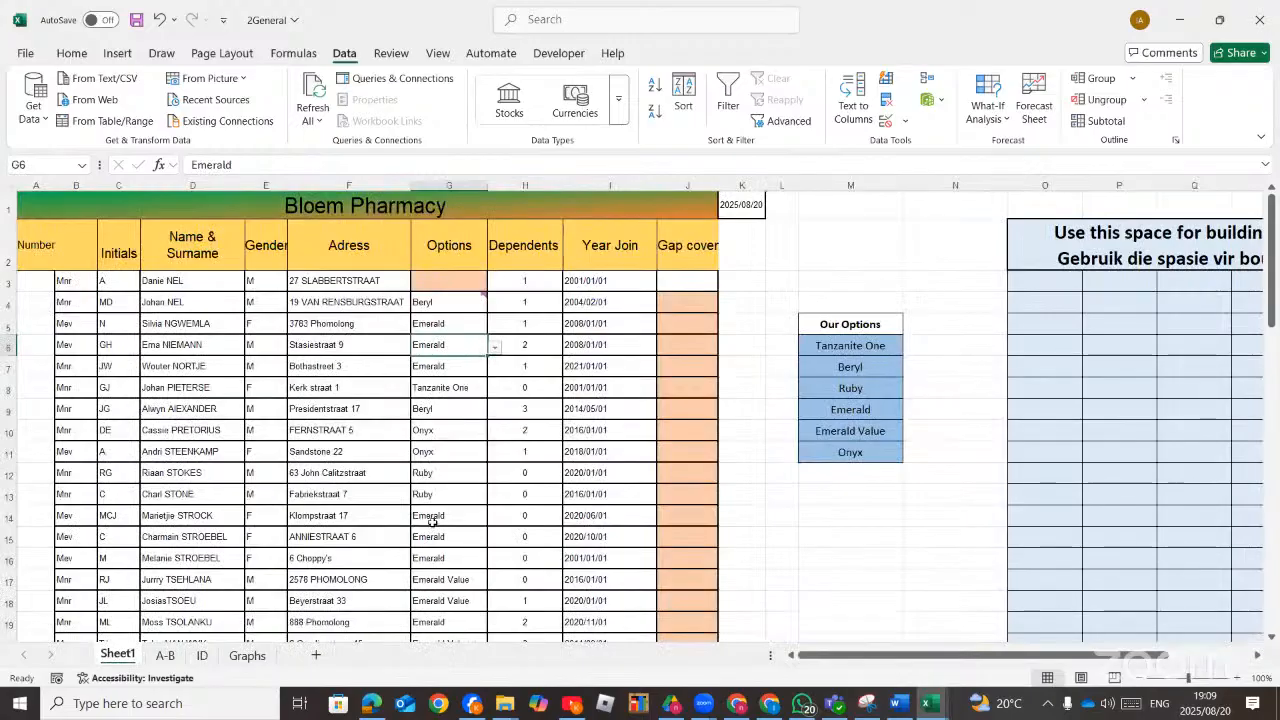
left_click(377, 707)
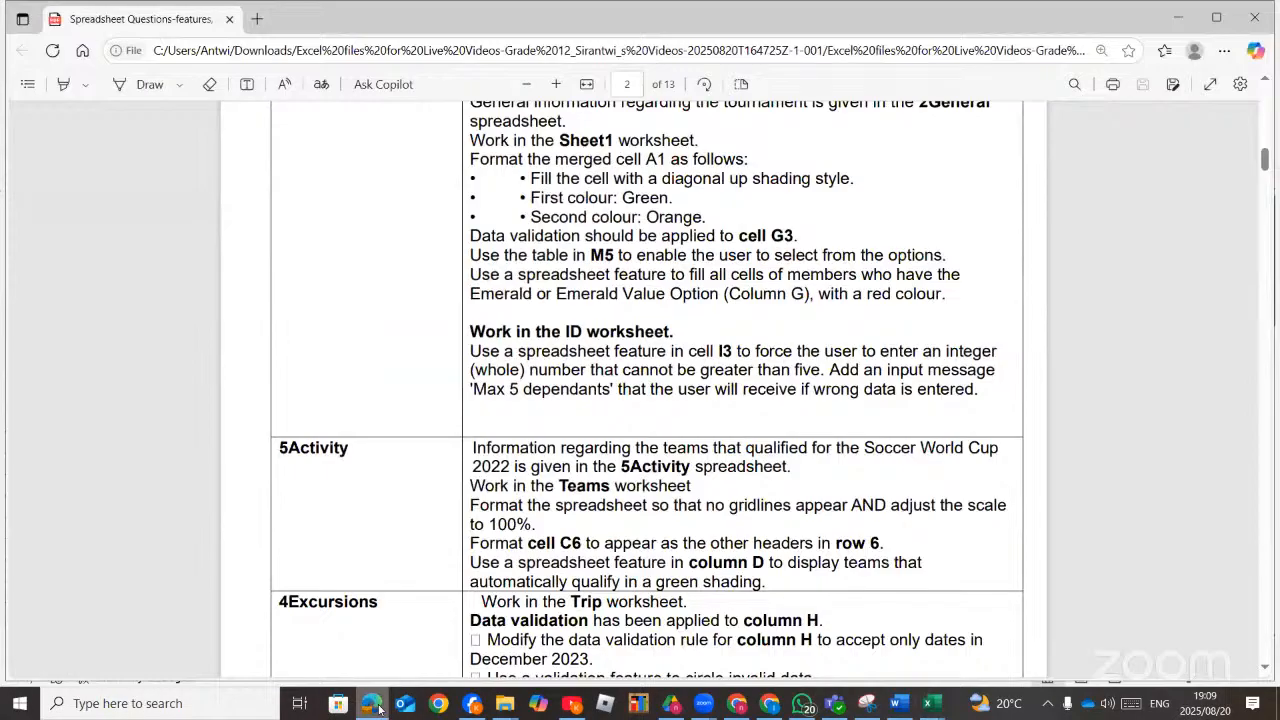
left_click(377, 707)
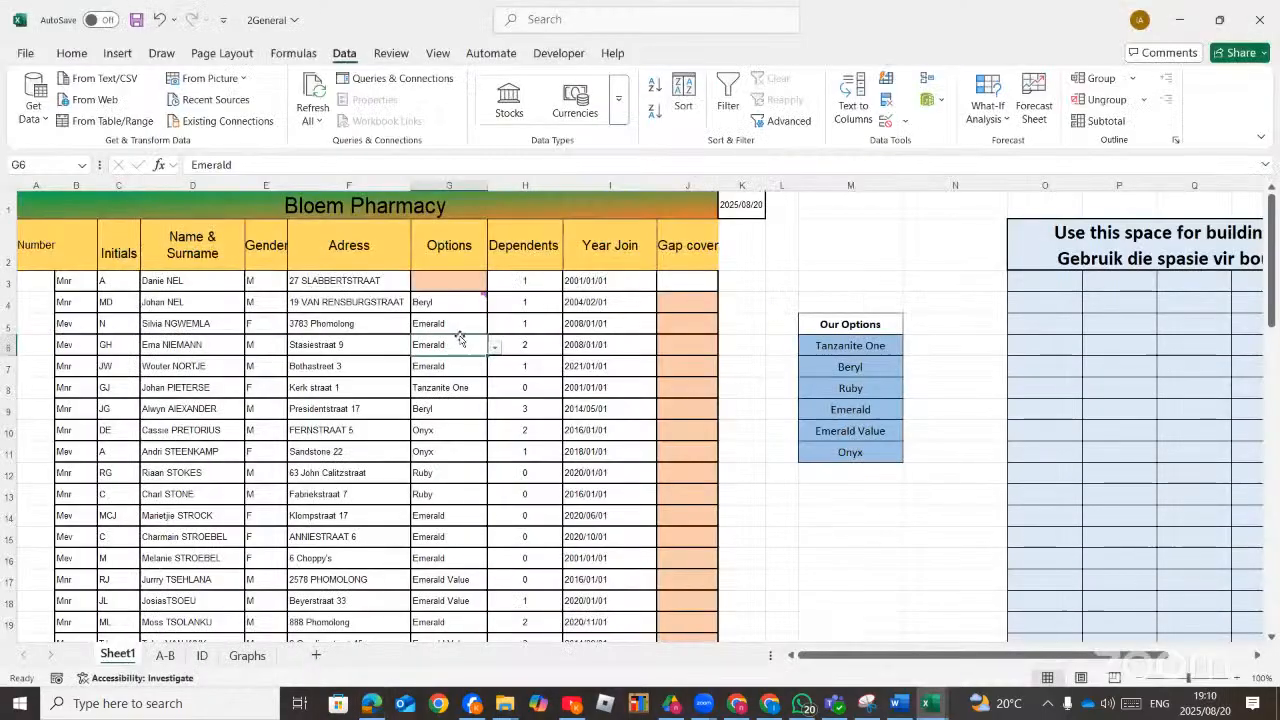
Select the Options cells G3 to G27 and start a new conditional formatting rule.
left_click(433, 286)
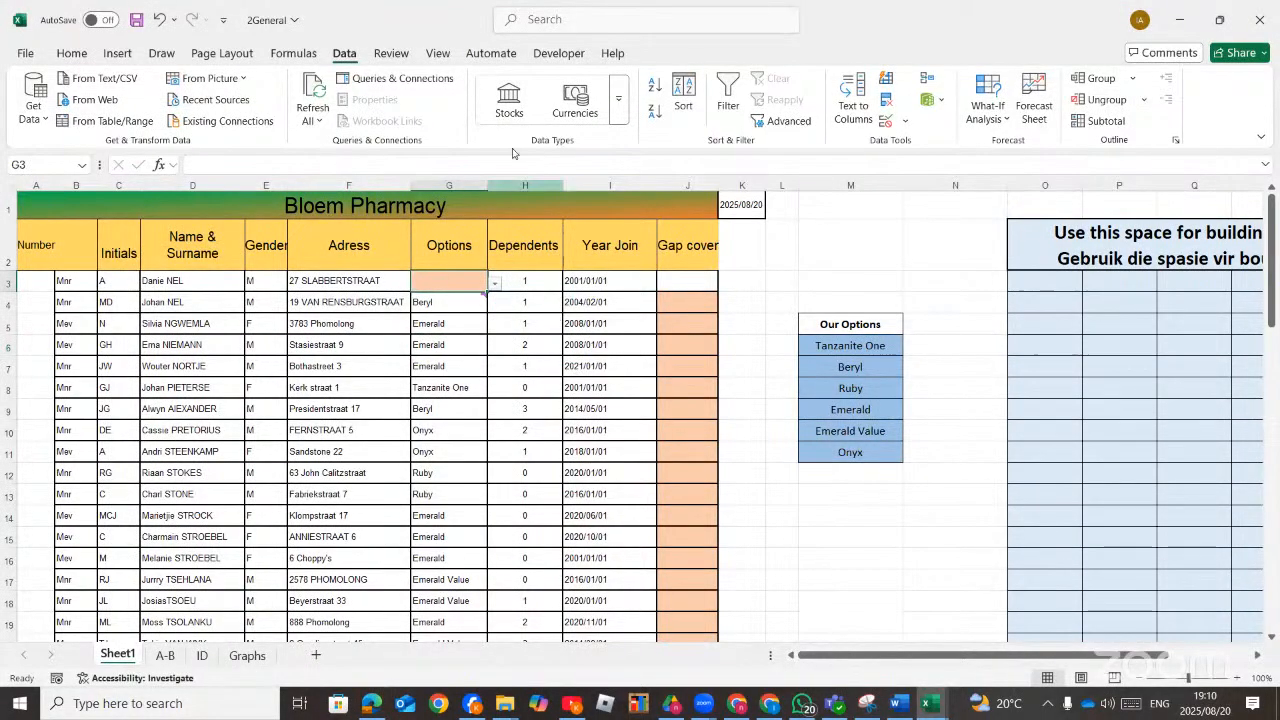
left_click(437, 185)
left_click(597, 366)
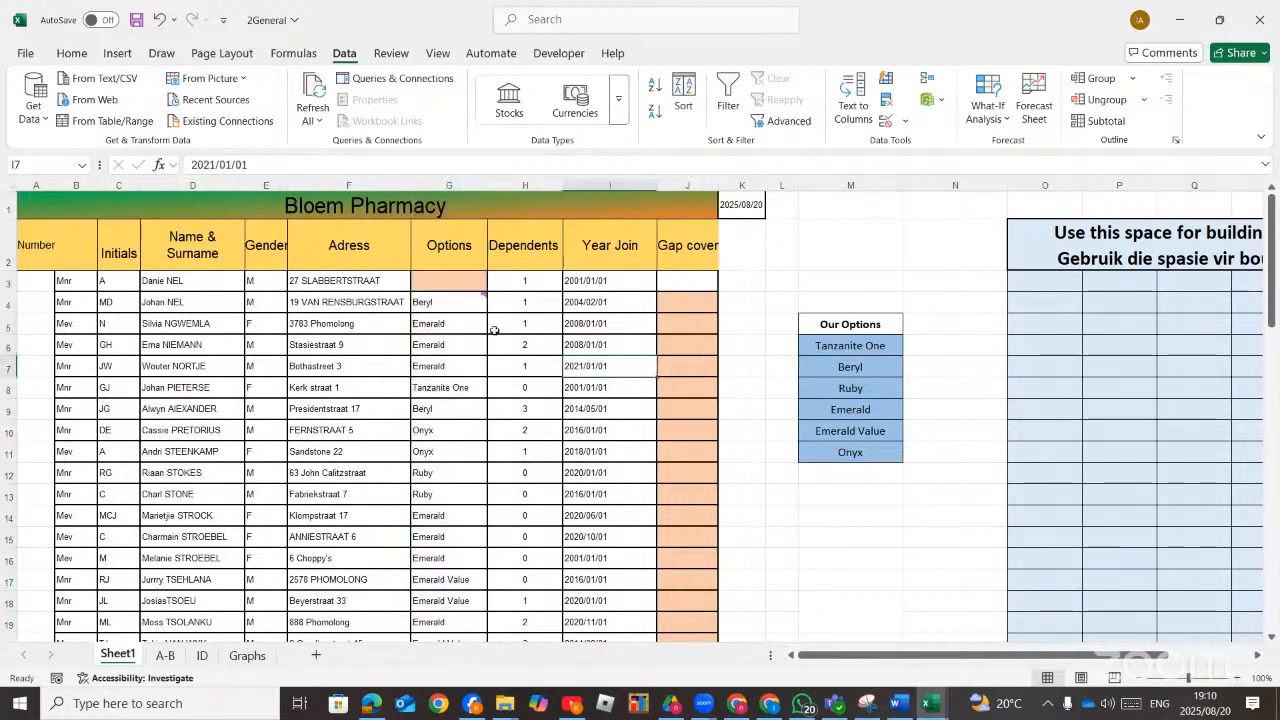
left_click(427, 283)
left_click_drag(427, 295, 442, 586)
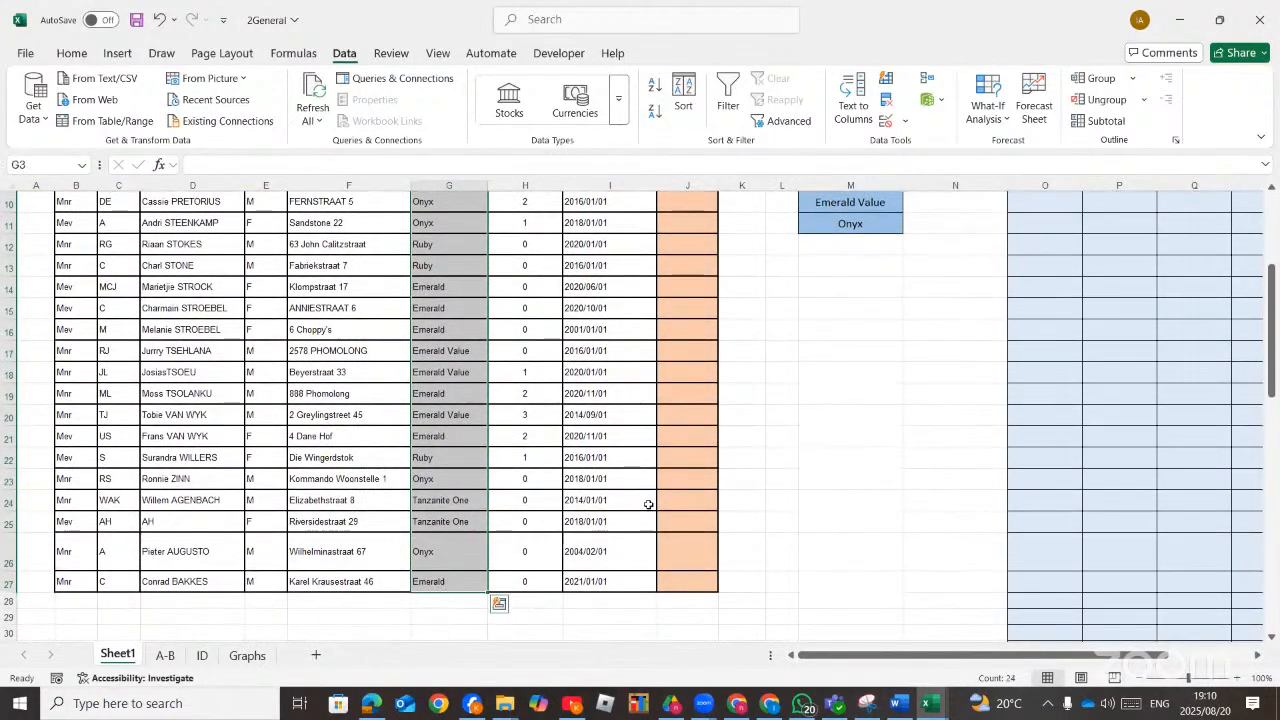
scroll(610, 205, "up", 1)
scroll(510, 205, "up", 2)
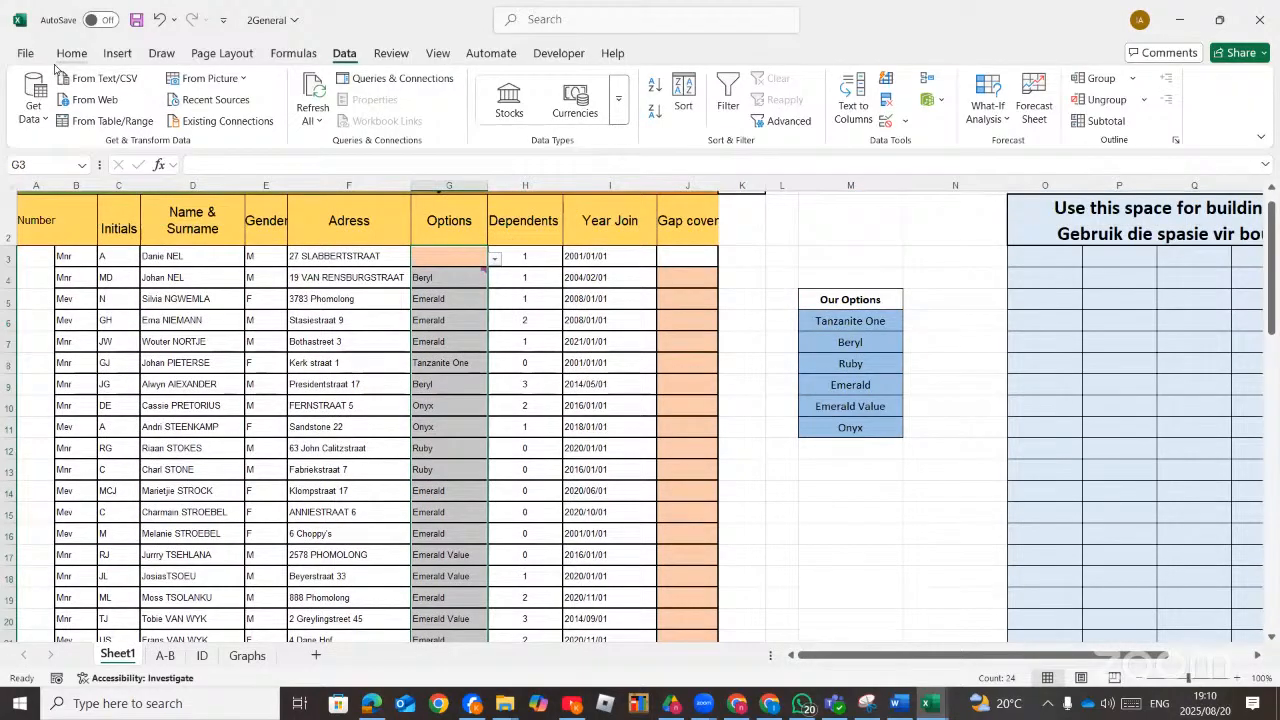
left_click(72, 54)
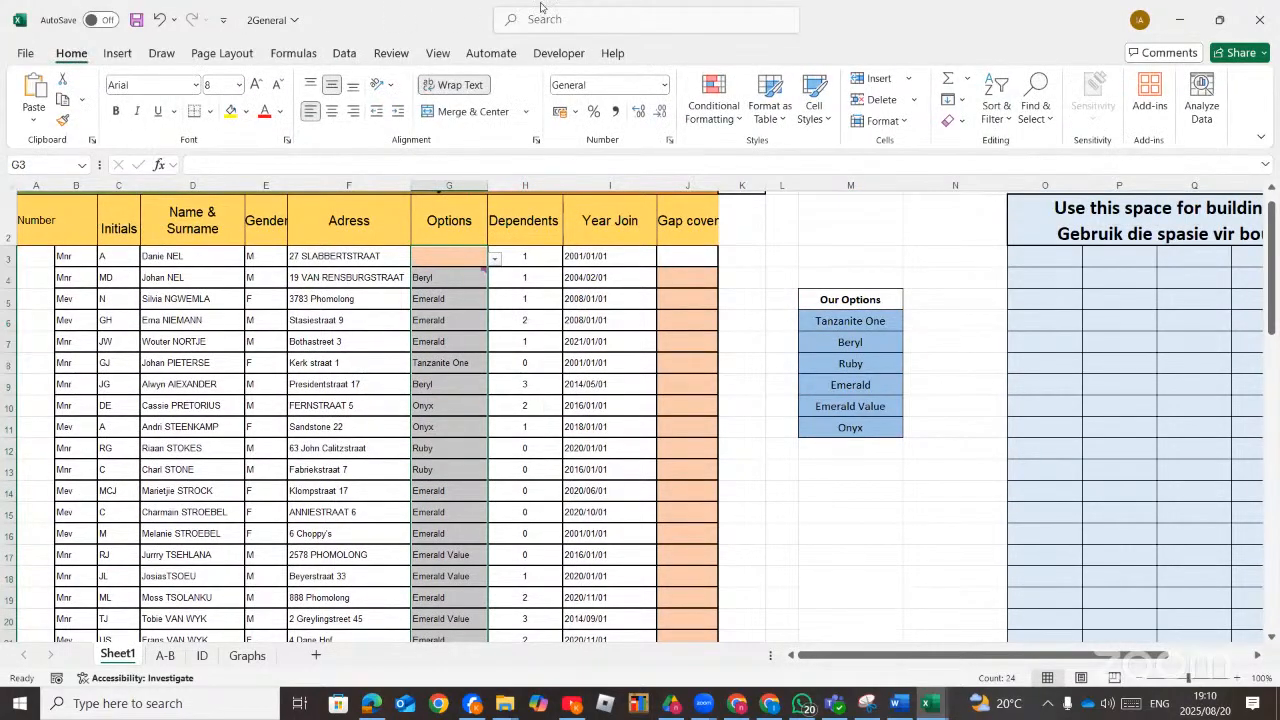
left_click(580, 20)
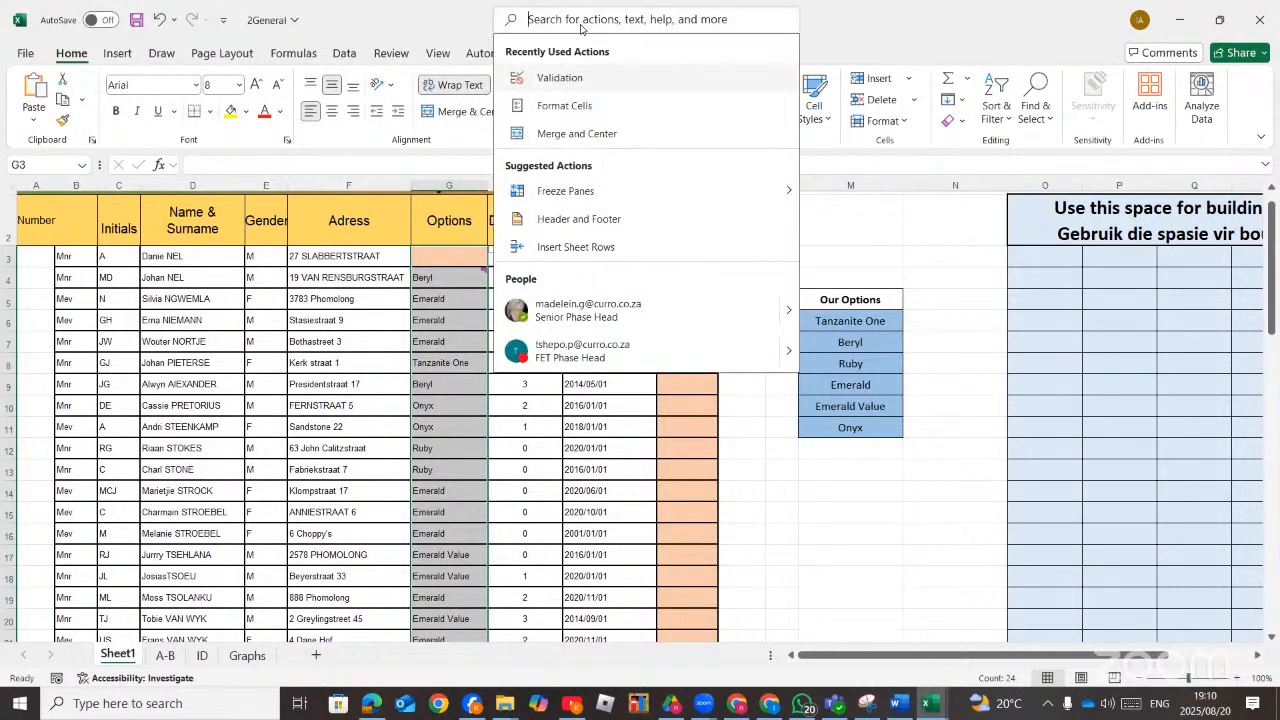
type("cond")
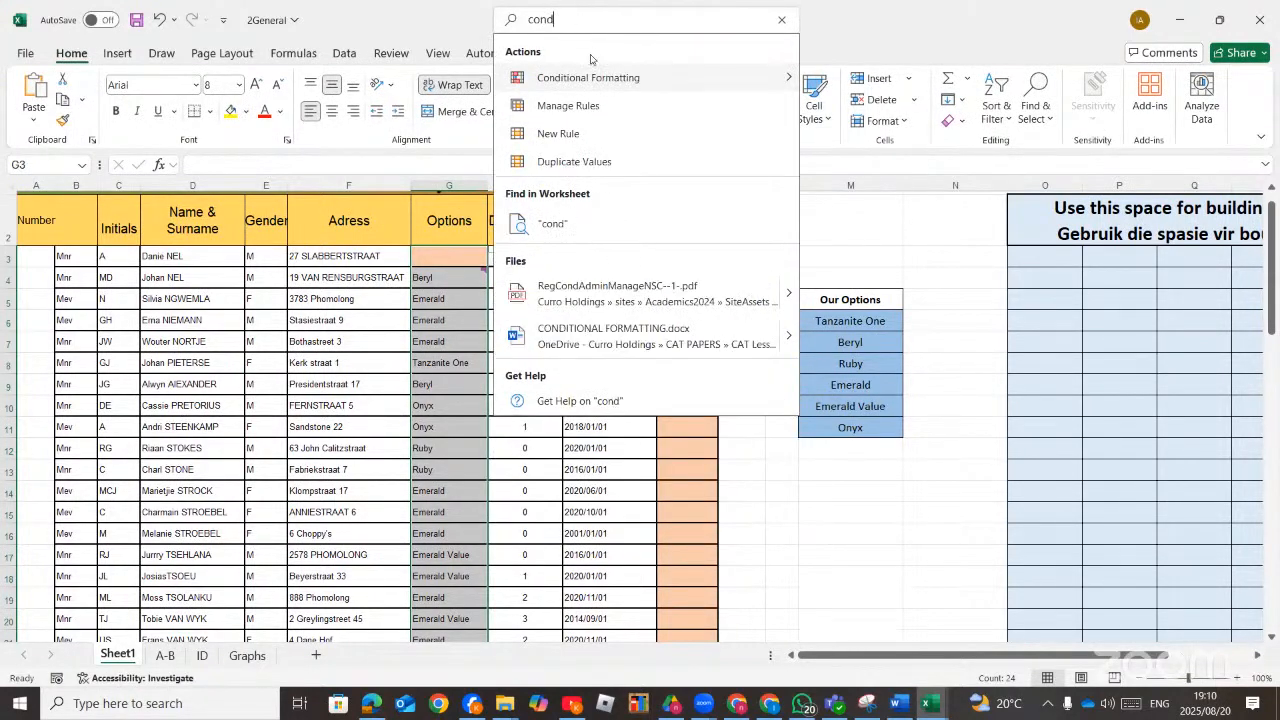
mouse_move(601, 83)
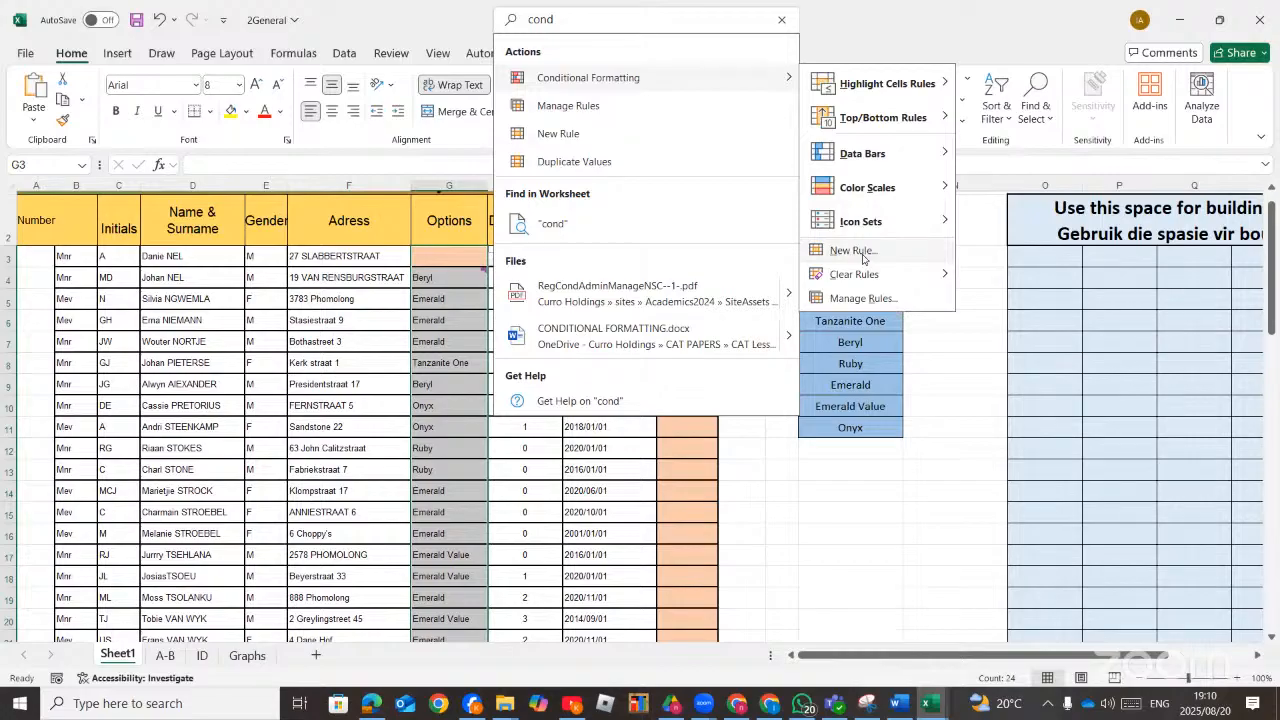
left_click(866, 253)
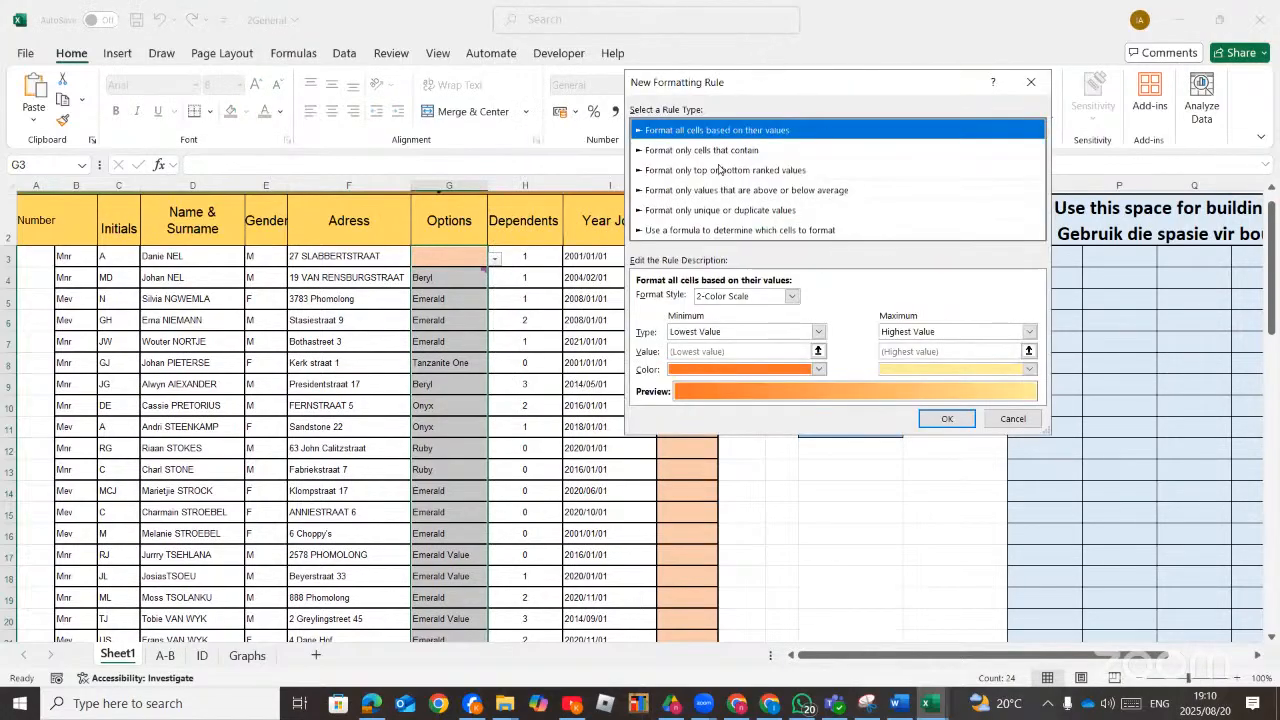
Look through the available rule types in the New Formatting Rule dialog.
left_click(720, 152)
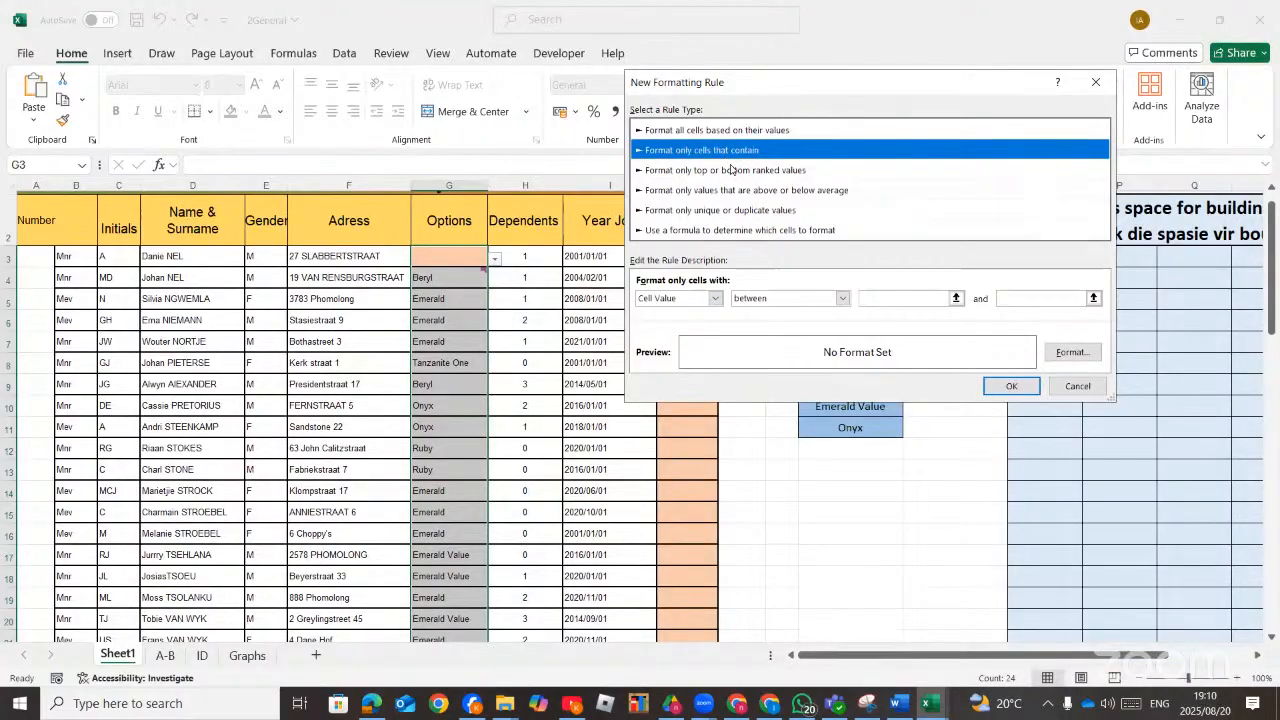
left_click(731, 170)
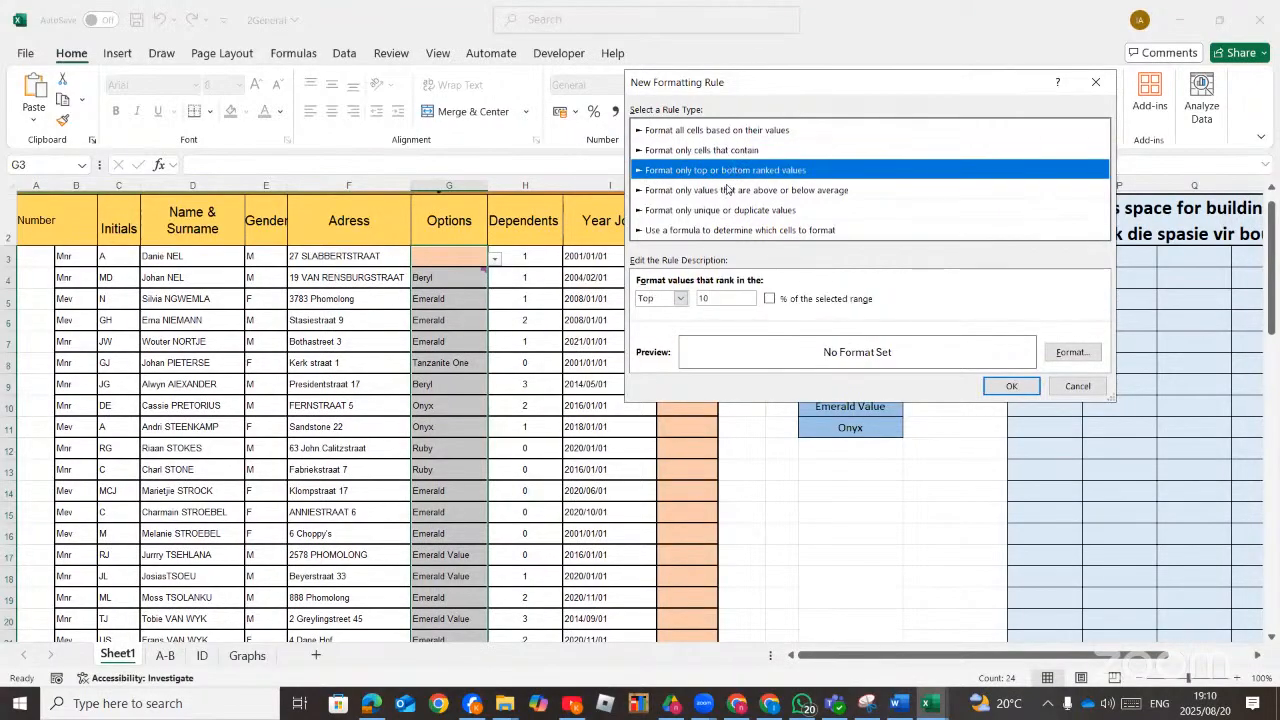
left_click(729, 192)
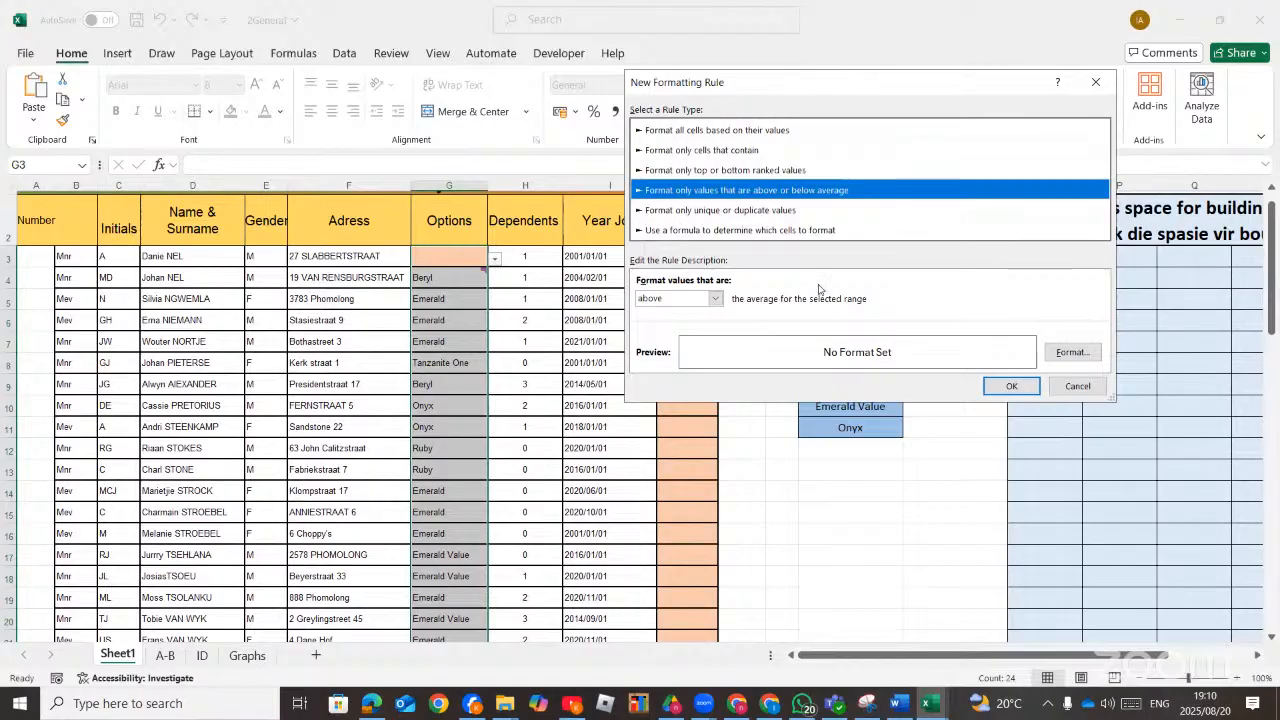
left_click(672, 137)
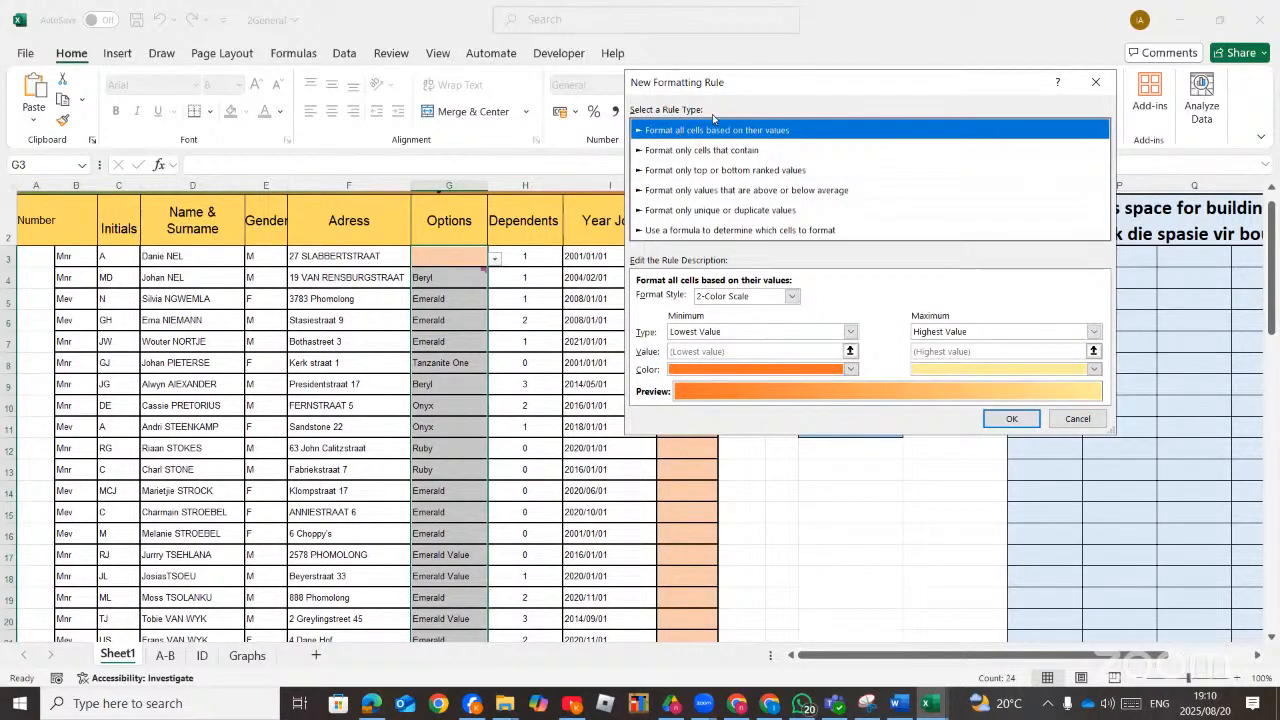
Preview the 2-Color Scale, Data Bar and Icon Sets format styles of the value-based rule type.
left_click(791, 296)
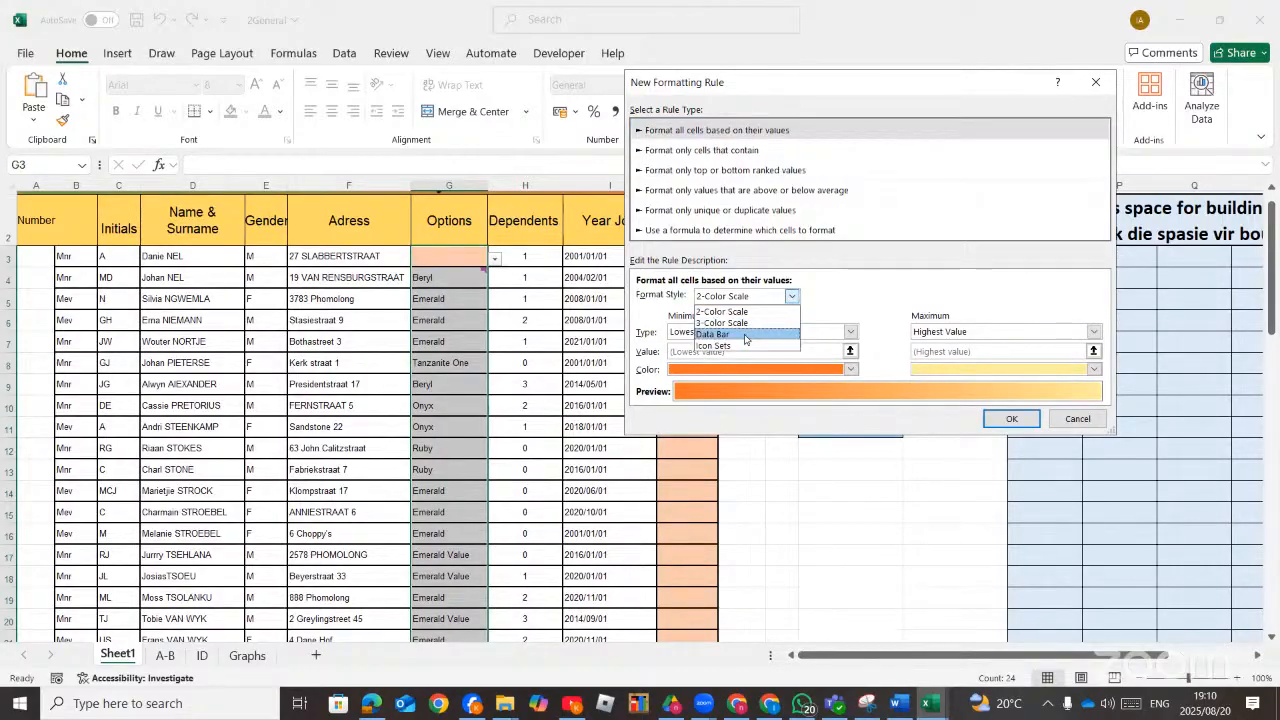
left_click(747, 334)
left_click(791, 296)
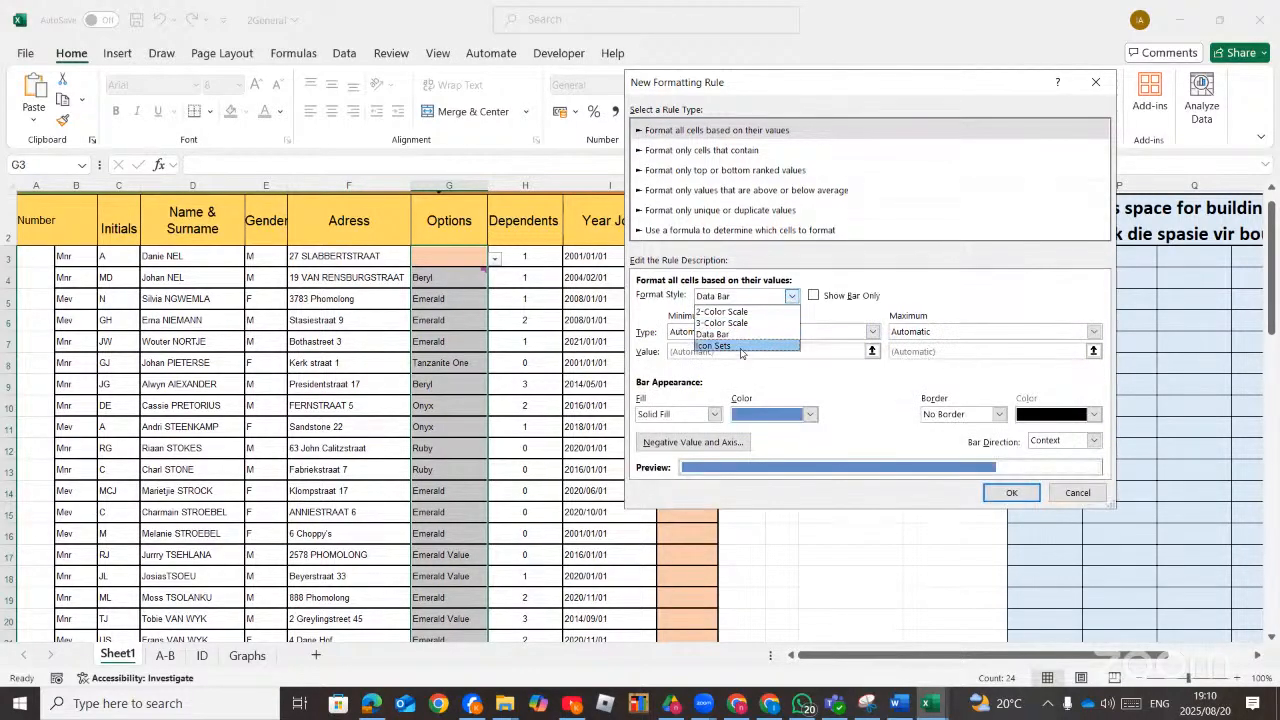
left_click(742, 346)
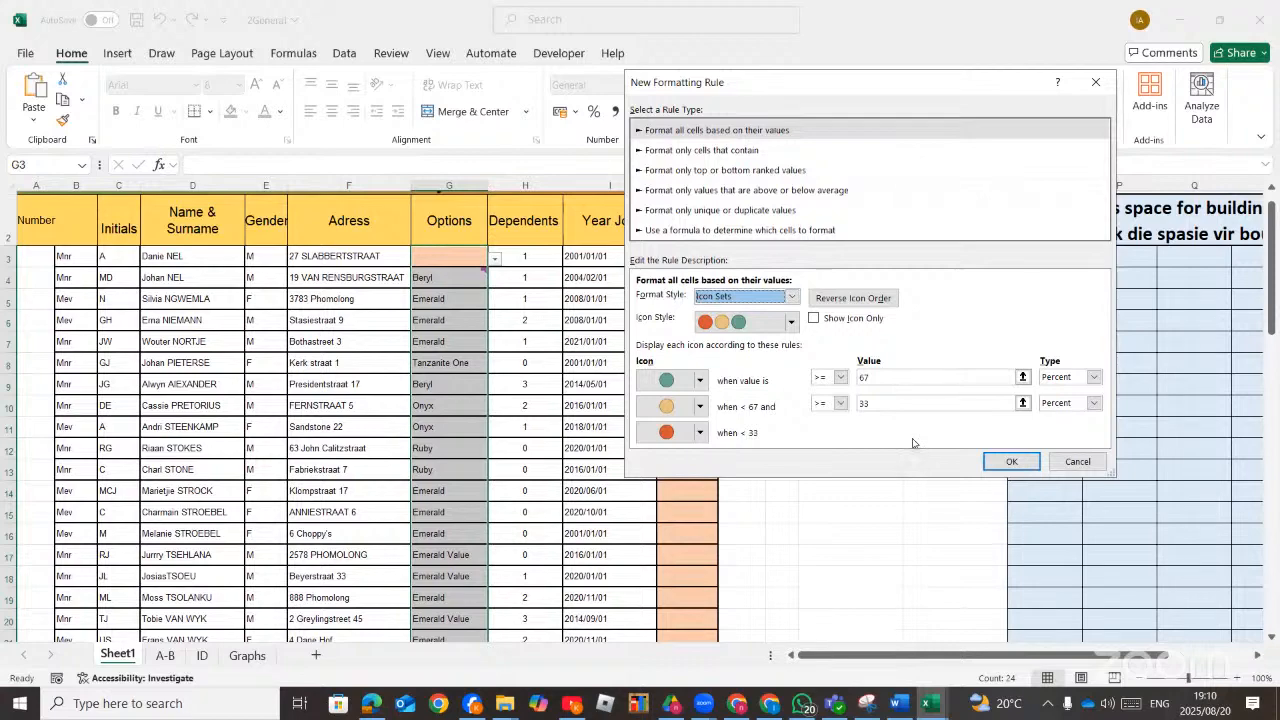
Choose the rule type that formats only cells that contain a value, trying Specific Text before keeping Cell Value.
left_click(684, 152)
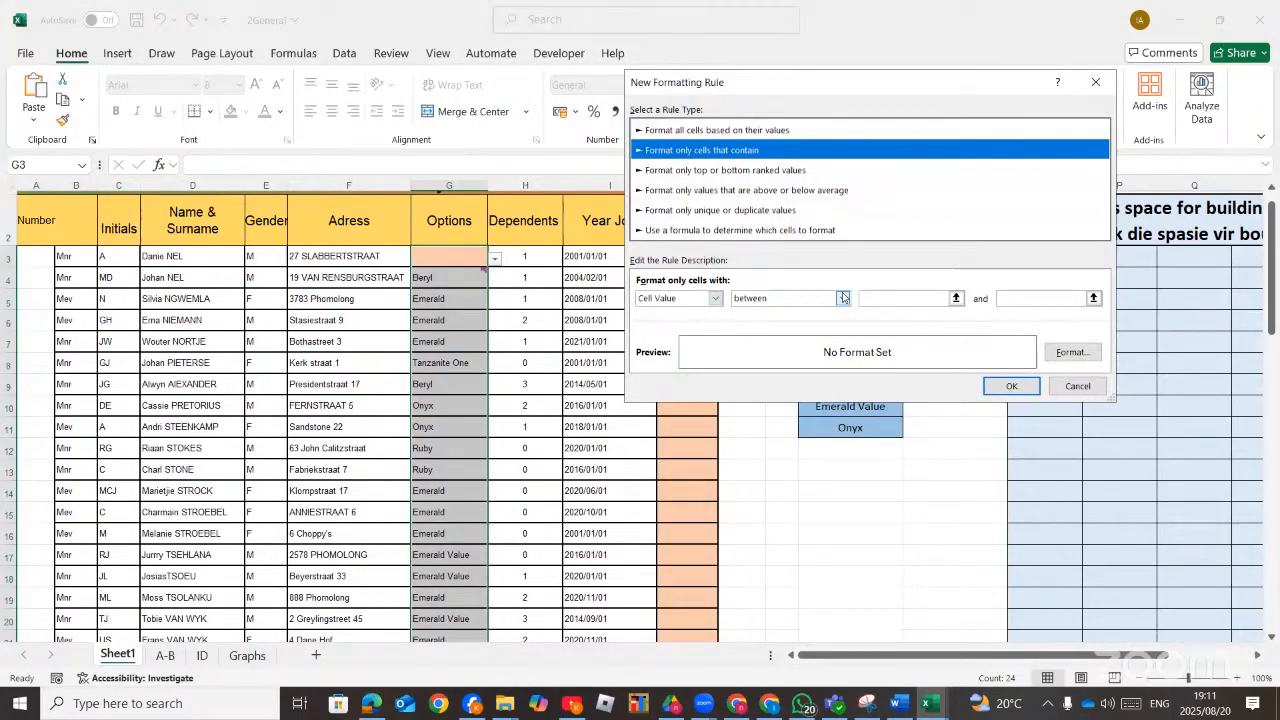
left_click(714, 299)
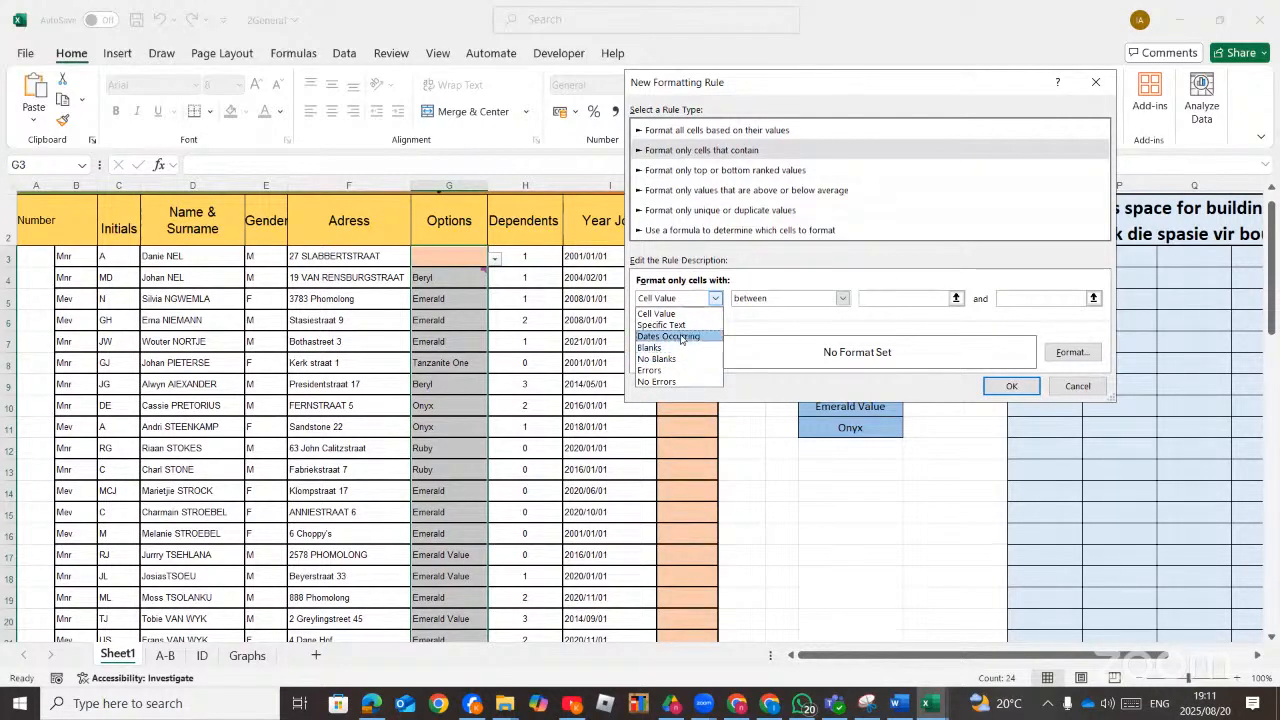
left_click(670, 325)
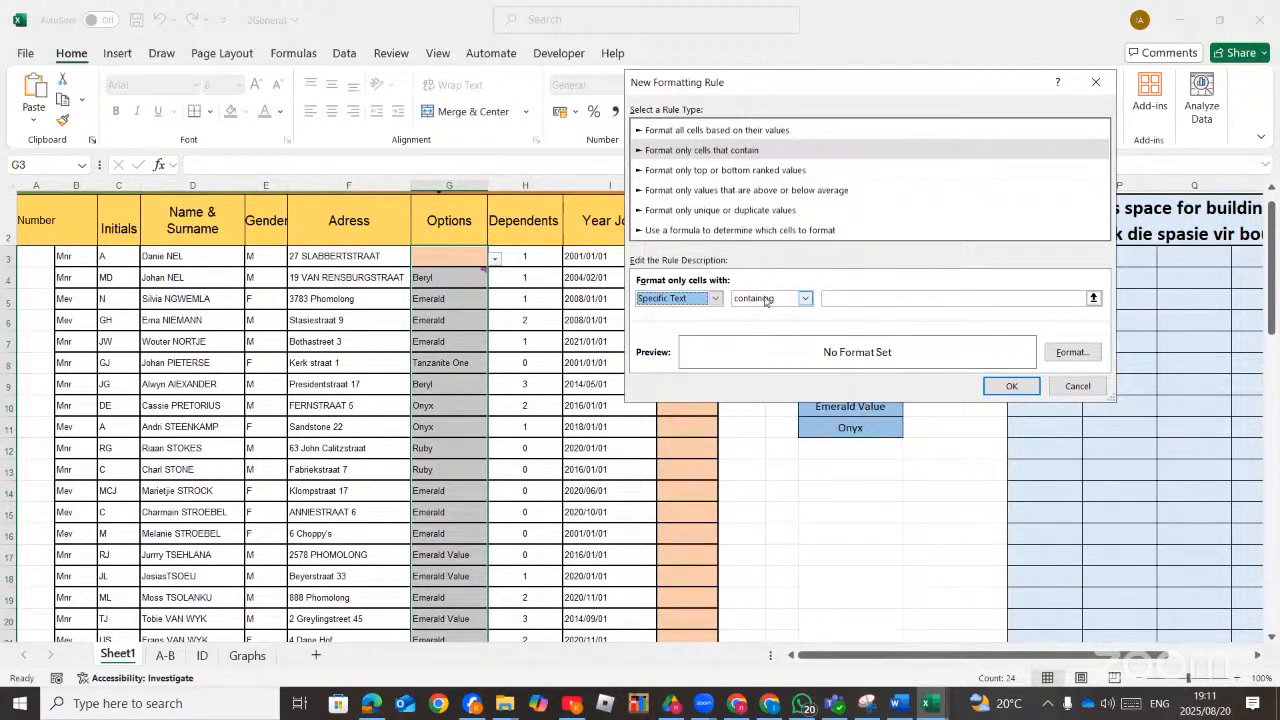
left_click(804, 299)
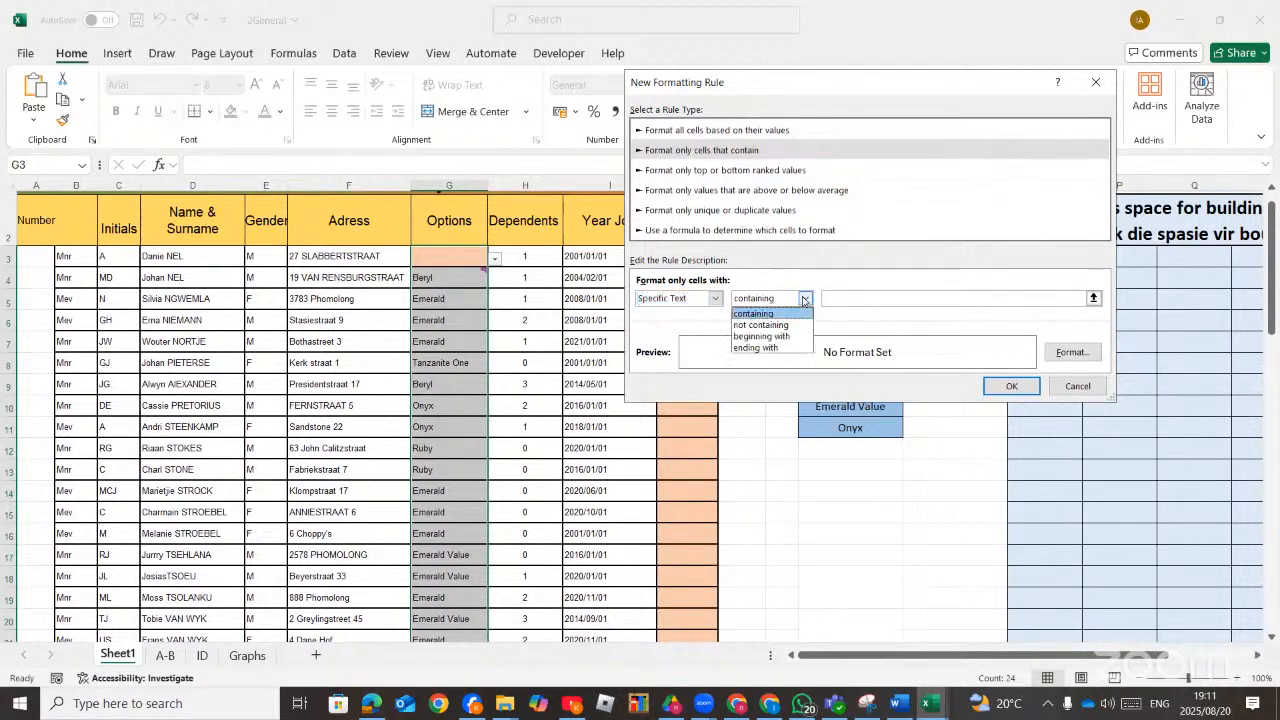
left_click(872, 298)
left_click(872, 298)
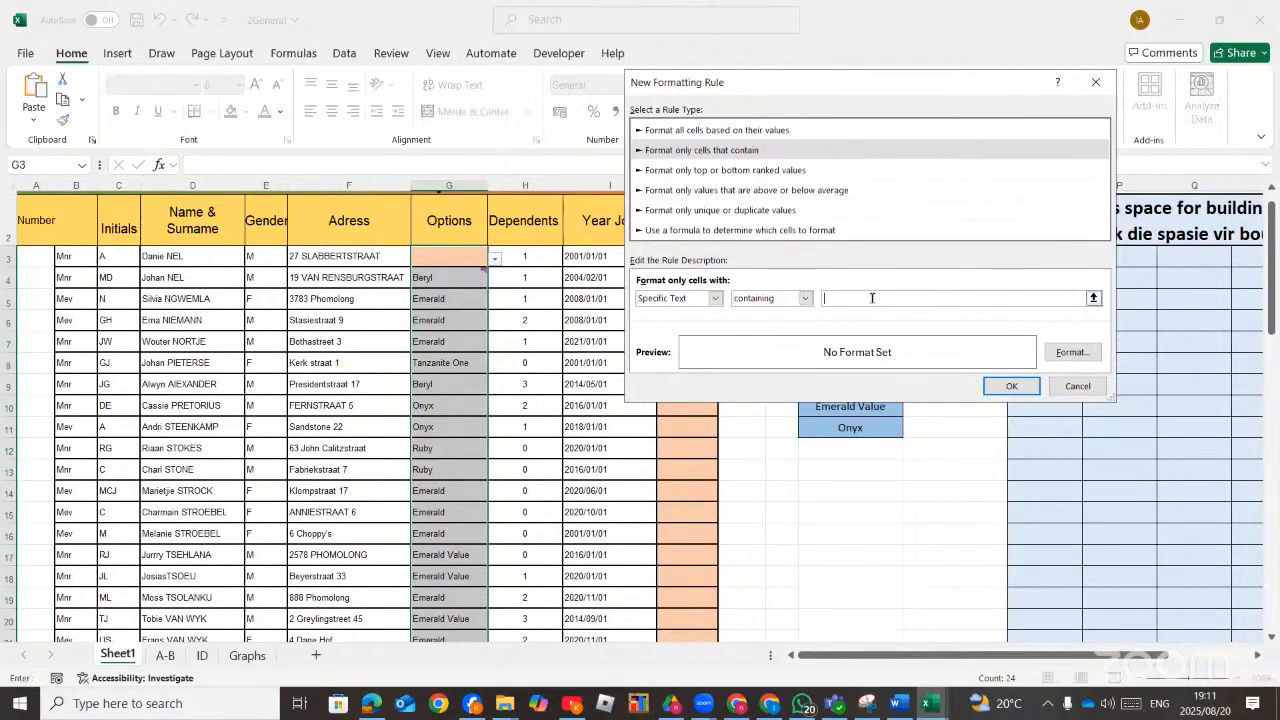
left_click(716, 299)
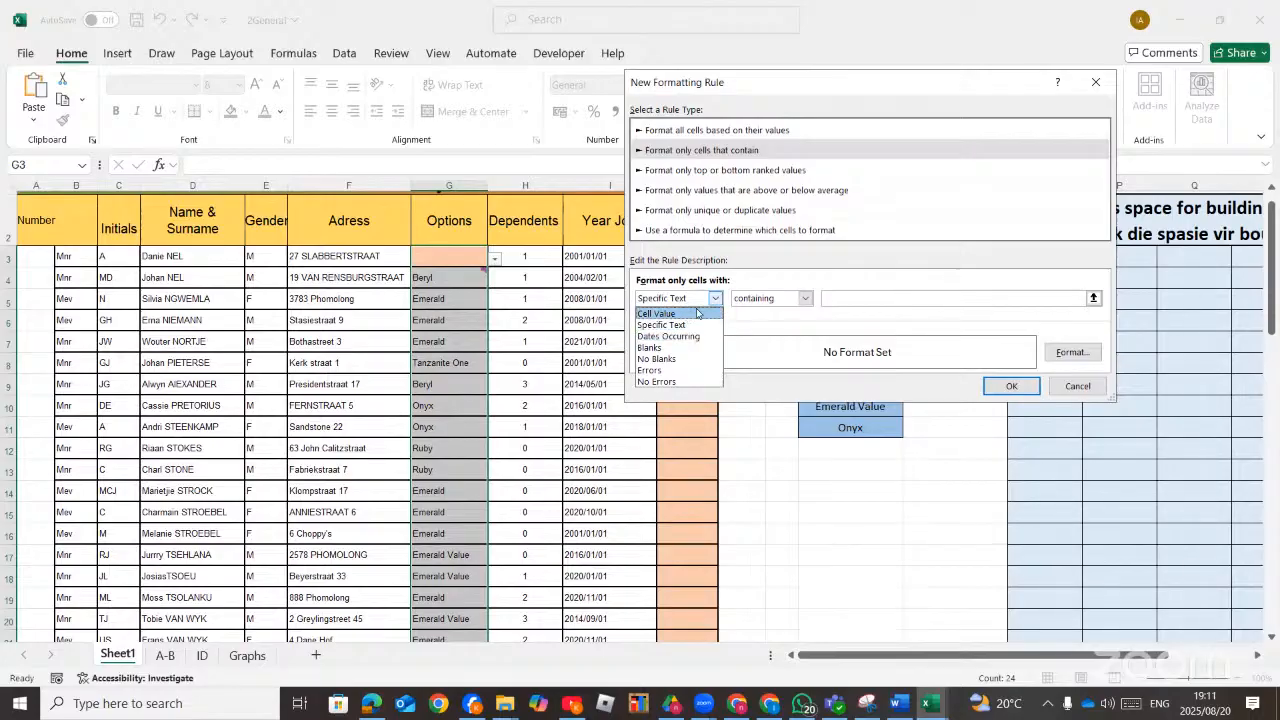
left_click(714, 300)
left_click(714, 299)
left_click(680, 313)
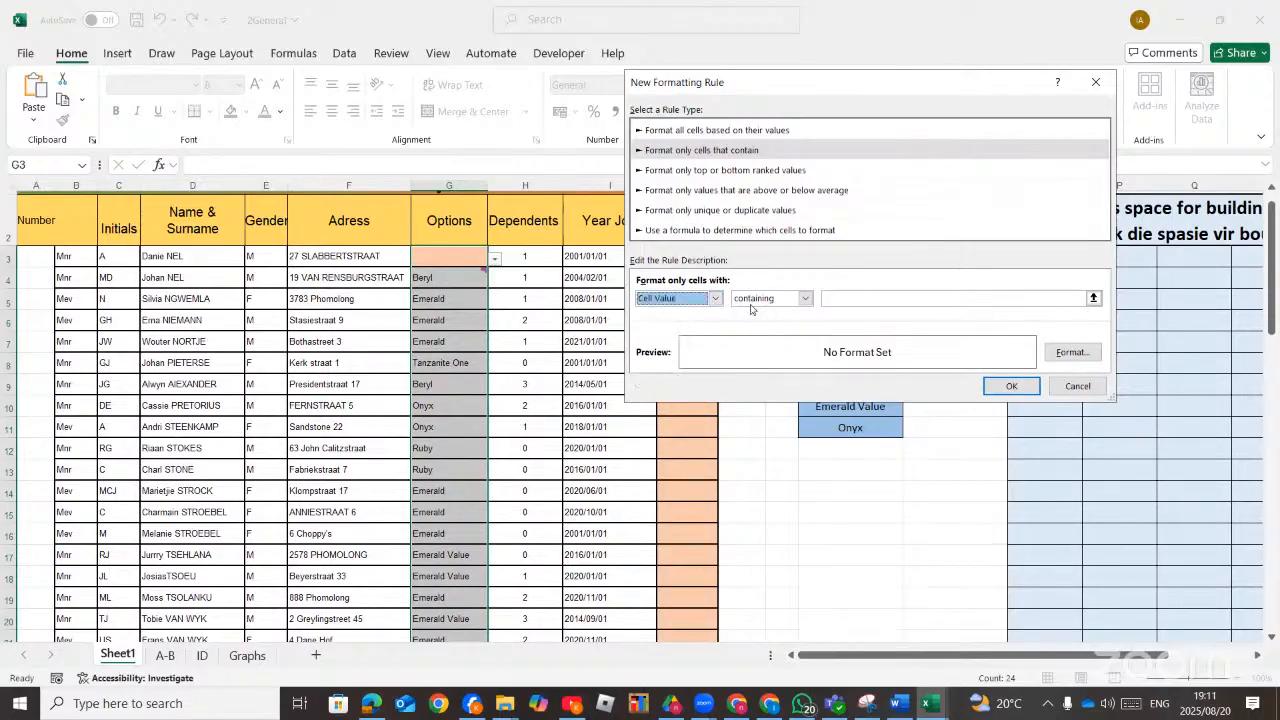
Set the rule condition to cell value equal to emerald.
left_click(842, 298)
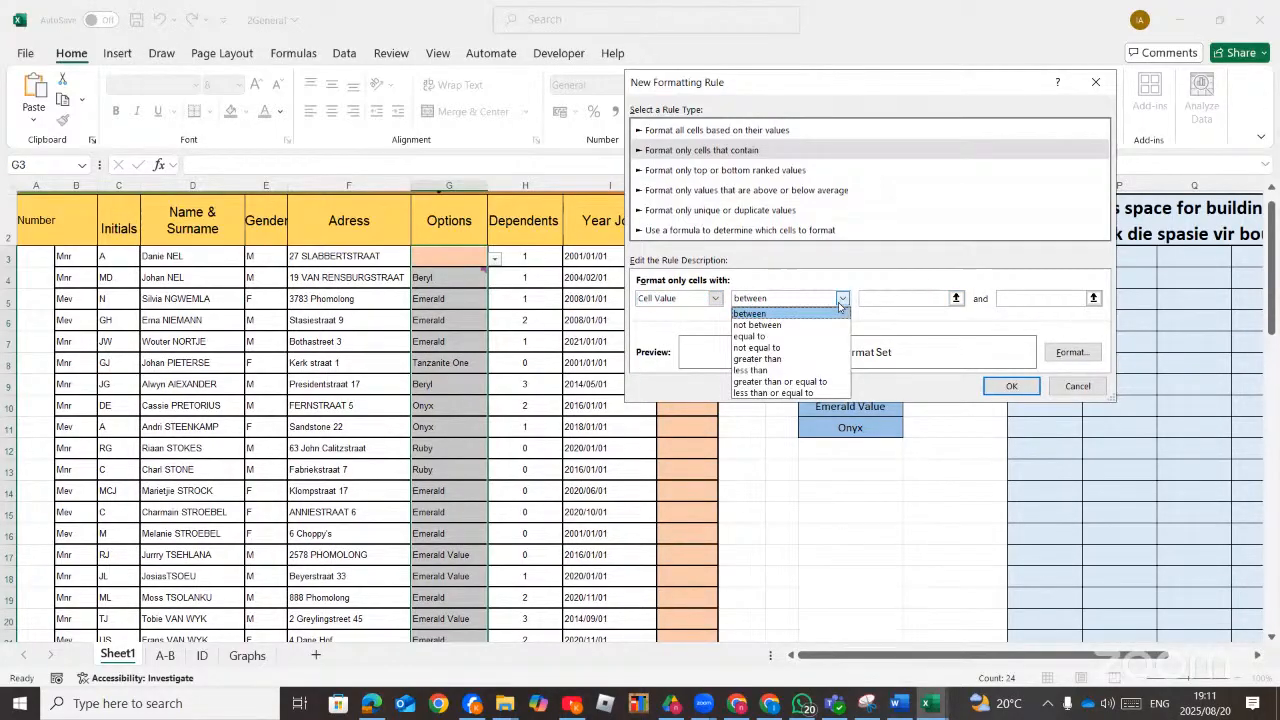
left_click(773, 336)
left_click(934, 296)
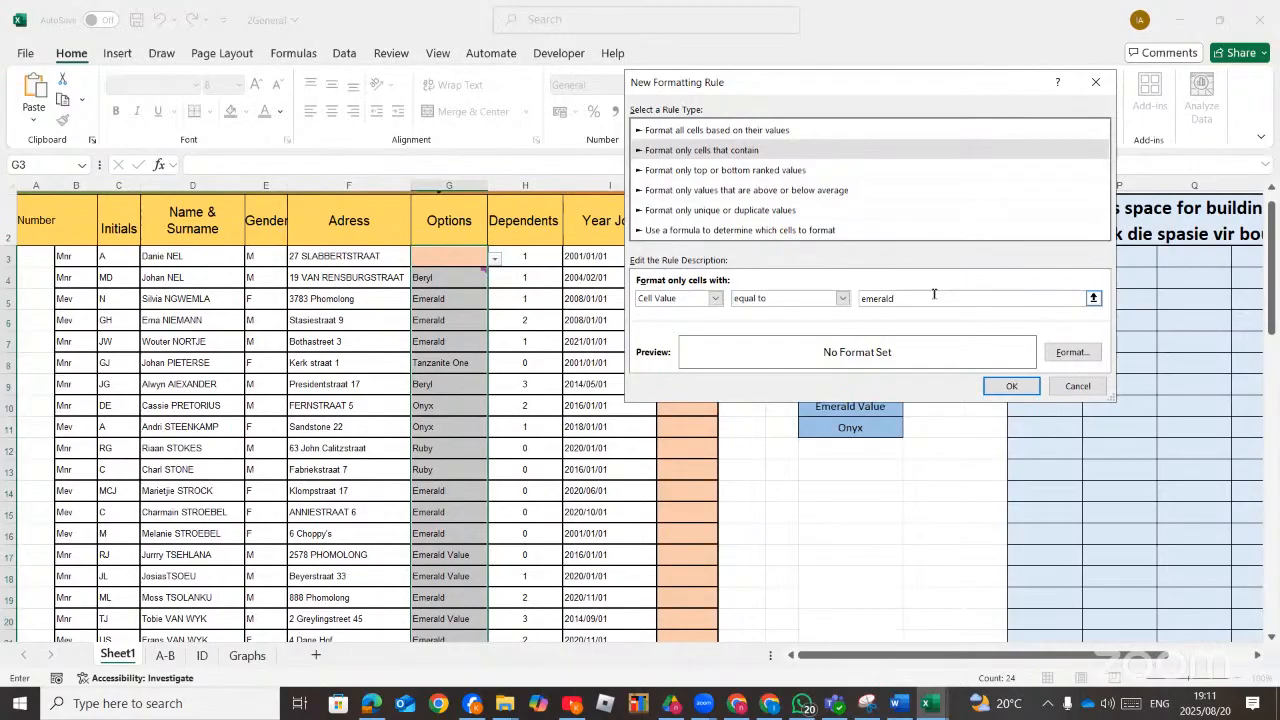
Set the rule's font colour to red and confirm the new formatting rule.
left_click(1070, 352)
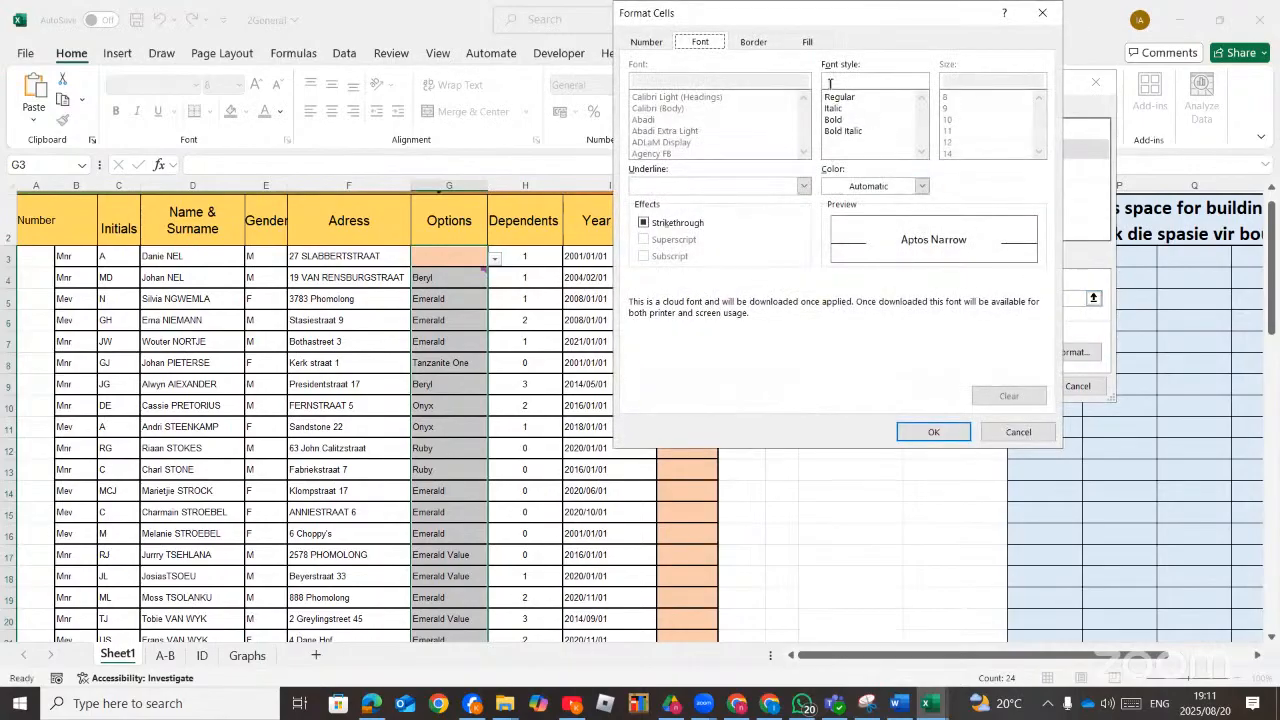
left_click(920, 186)
left_click(857, 426)
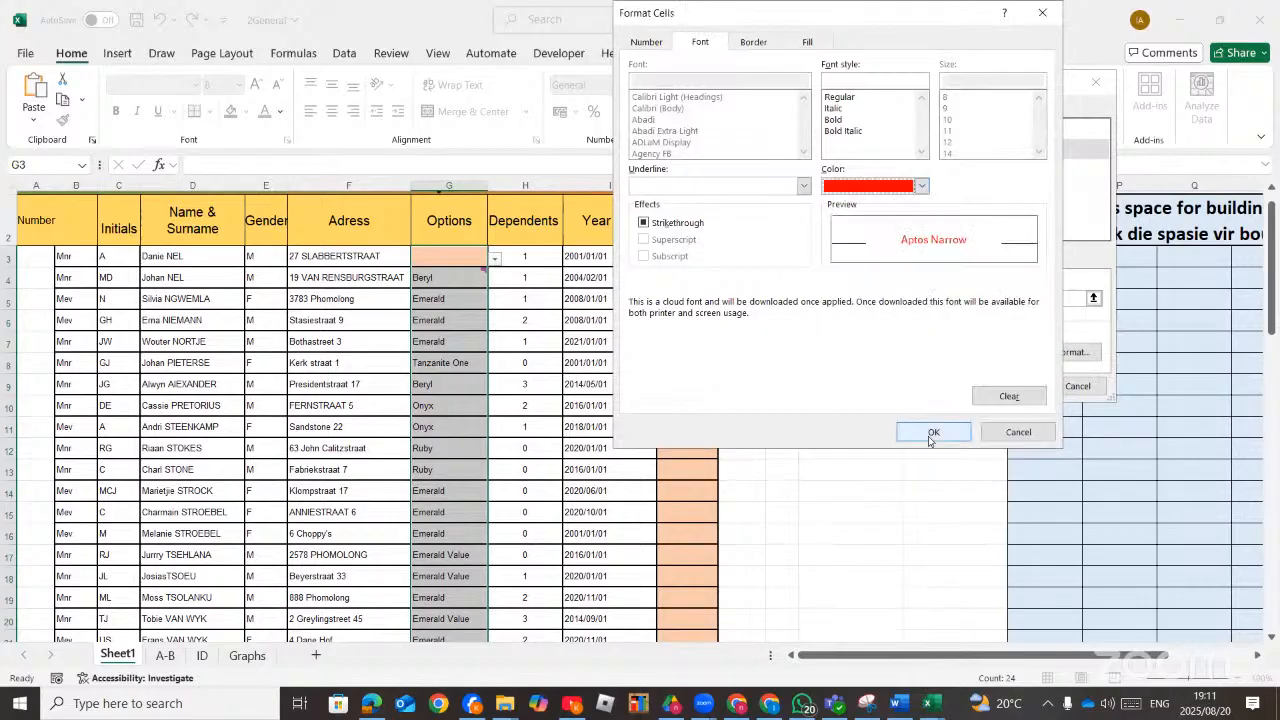
left_click(933, 433)
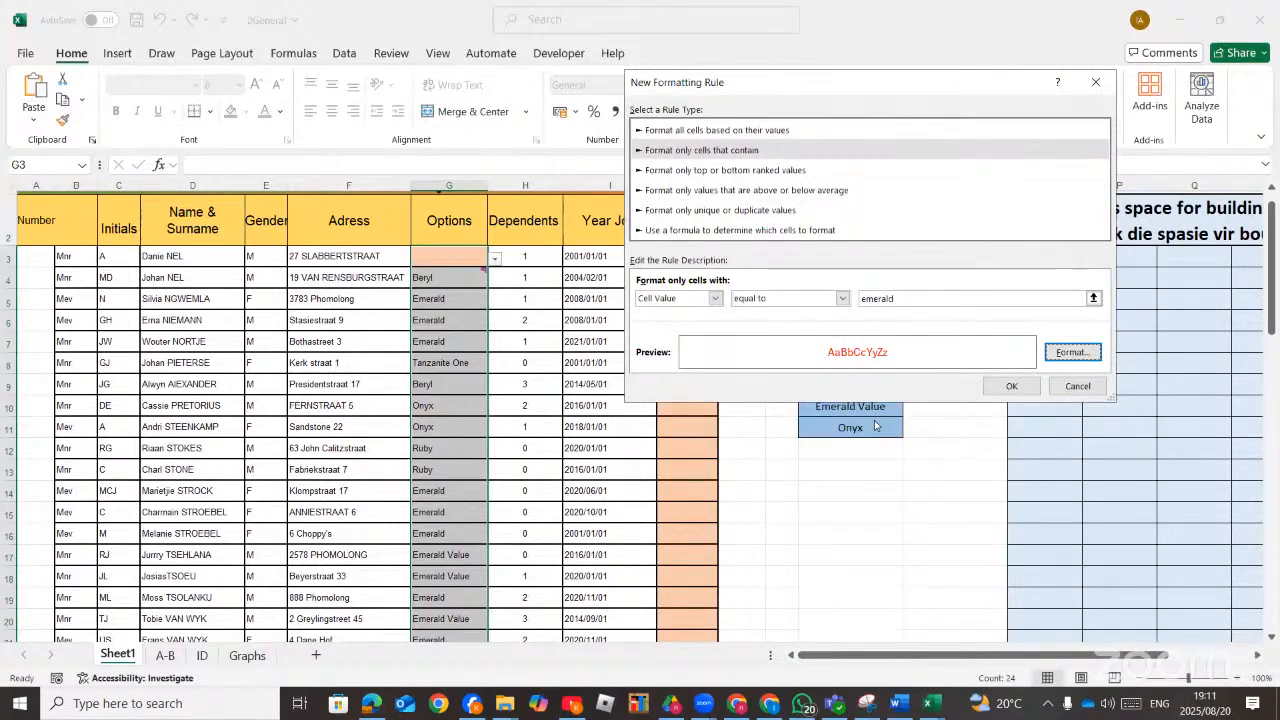
left_click(1024, 392)
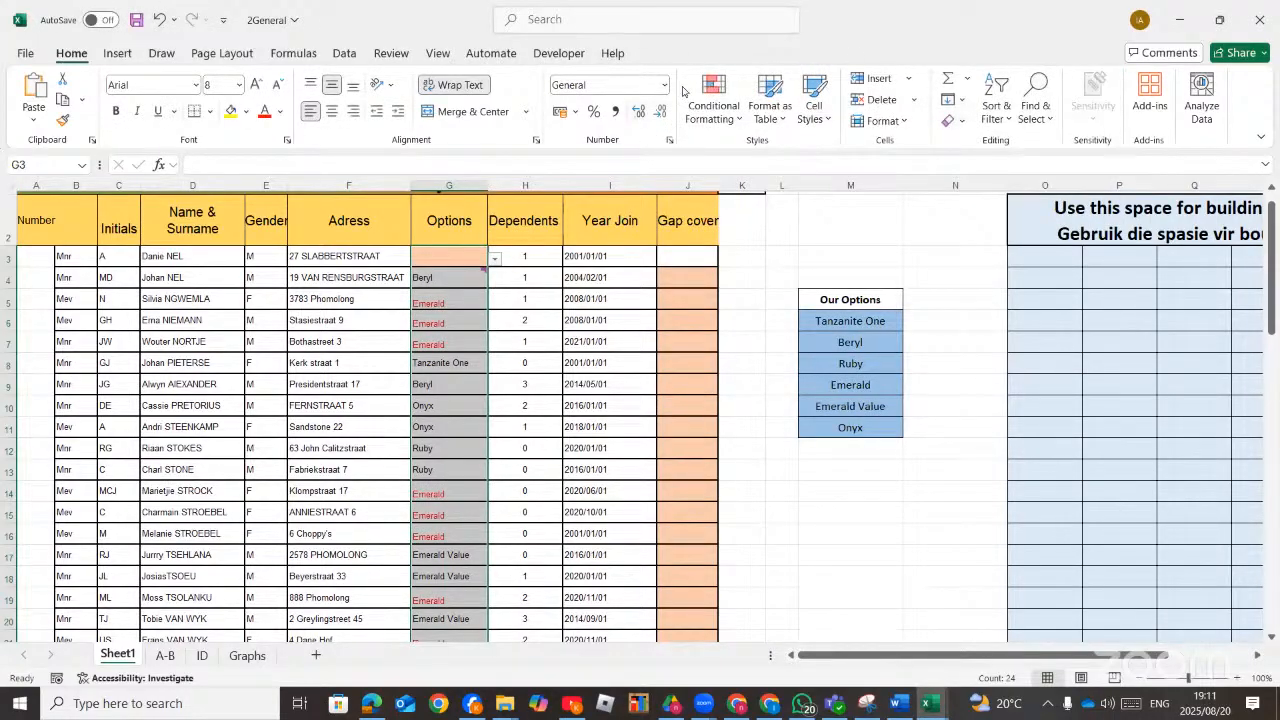
Add an Equal To highlight rule for emerald value using Light Red Fill with Dark Red Text.
left_click(714, 108)
mouse_move(816, 160)
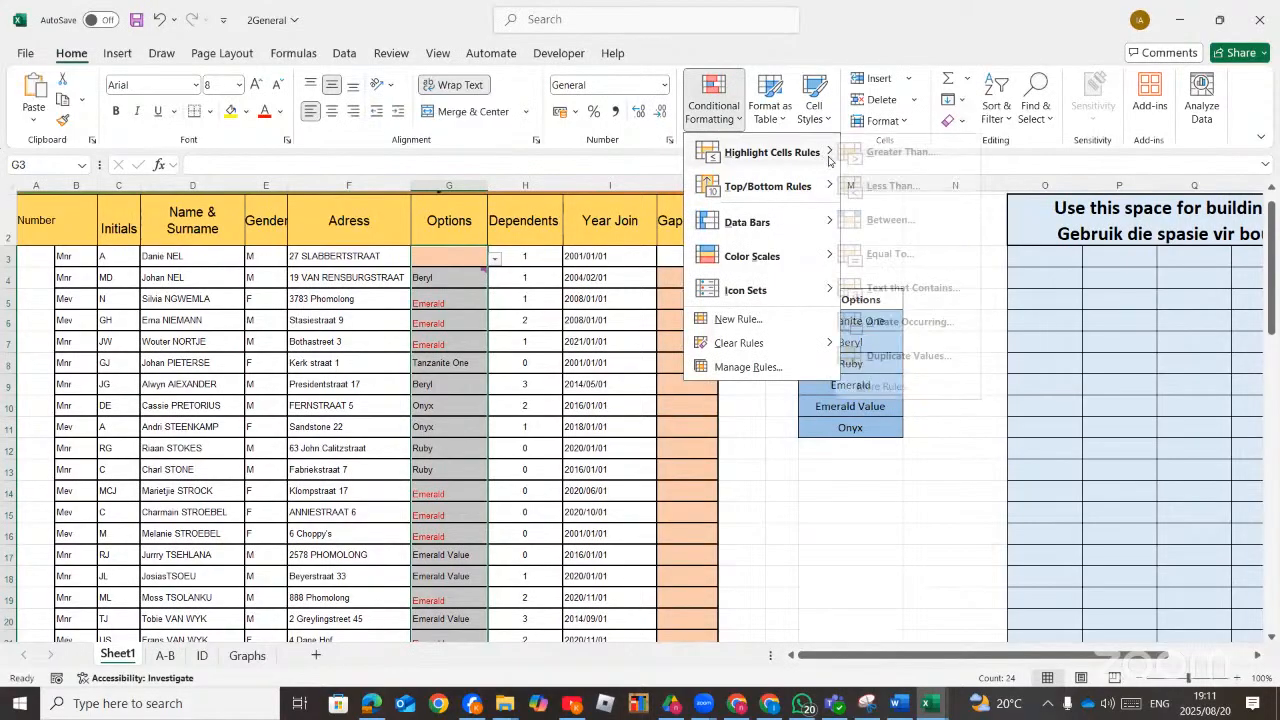
left_click(913, 258)
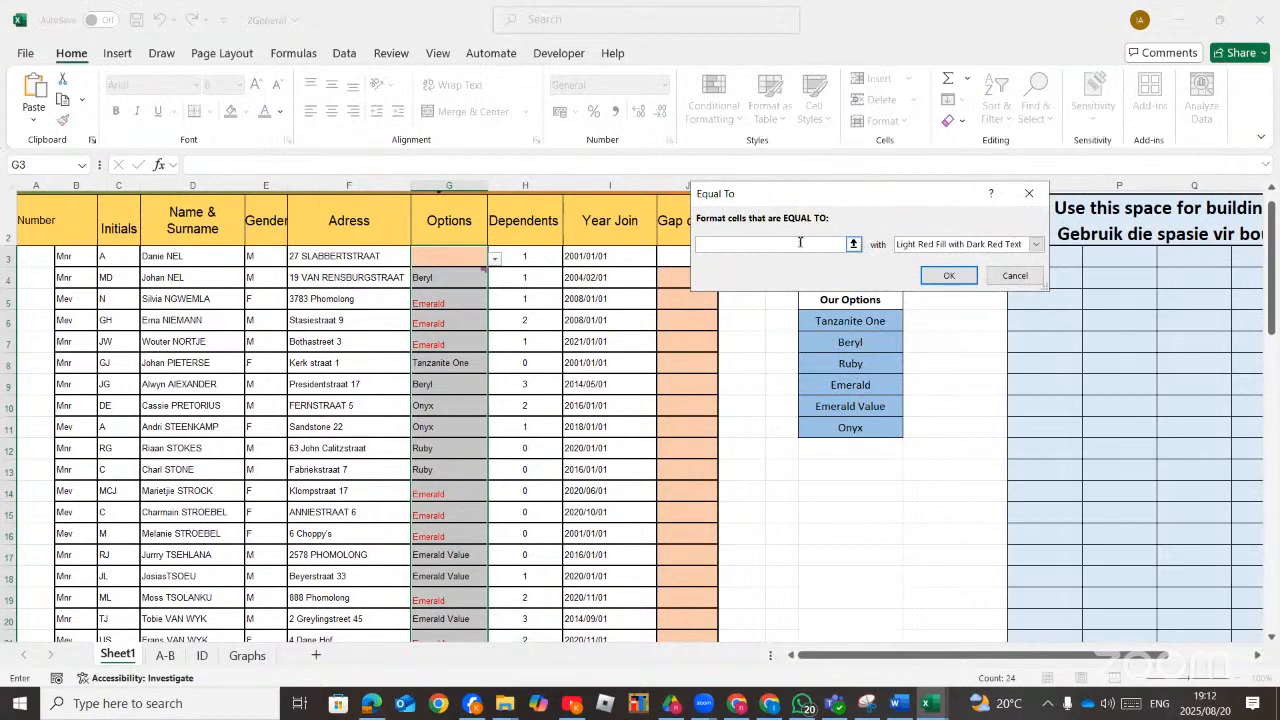
type("emerald value")
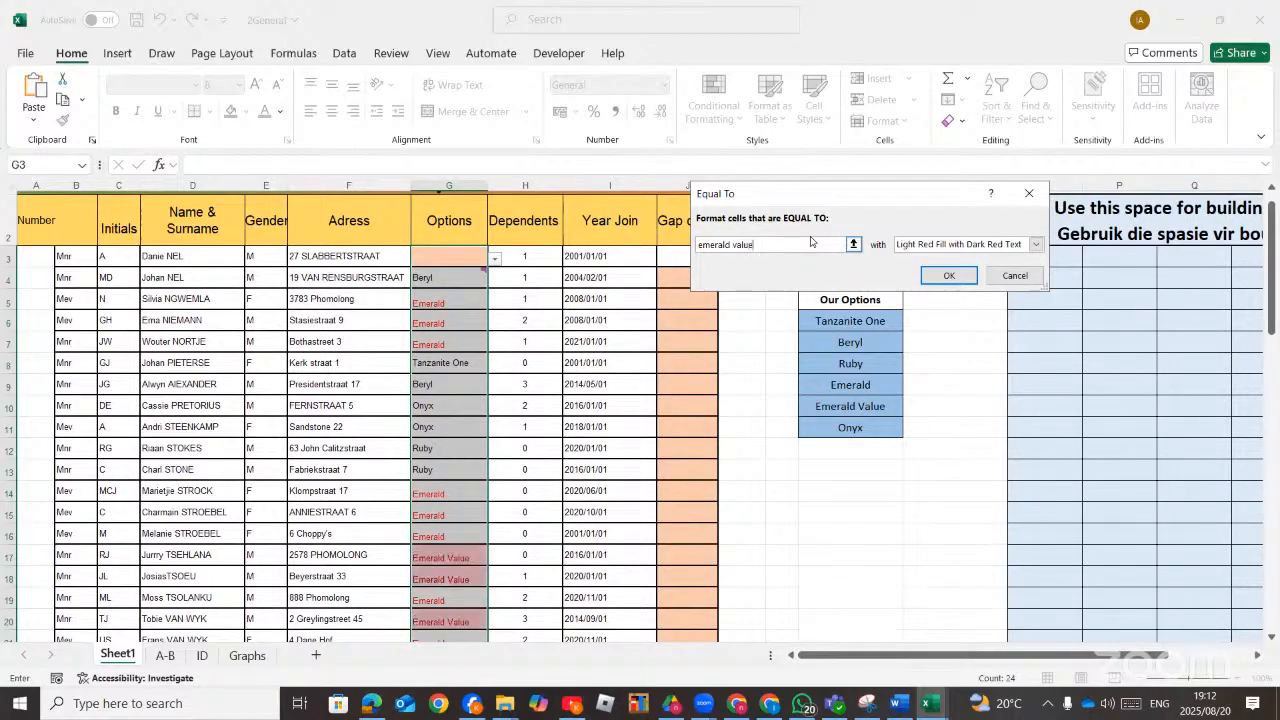
left_click(947, 276)
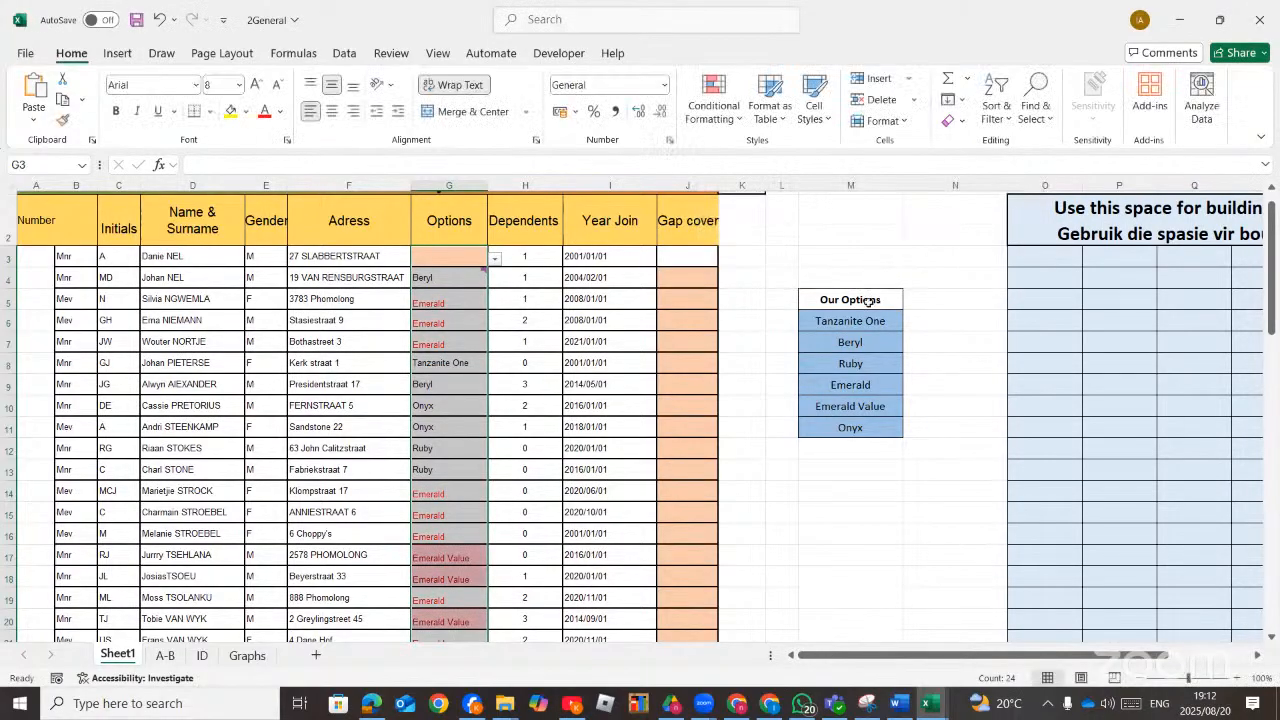
Review the formatted Options column down to the last data row.
left_click(727, 492)
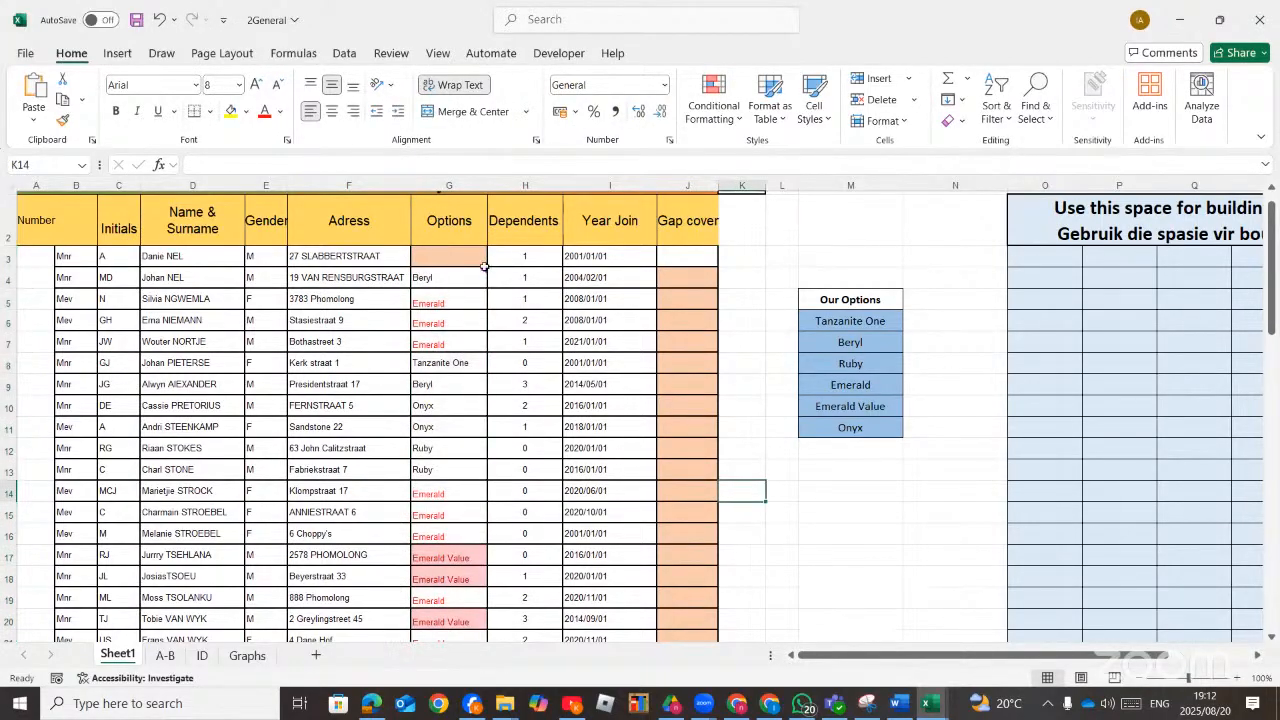
scroll(436, 493, "down", 3)
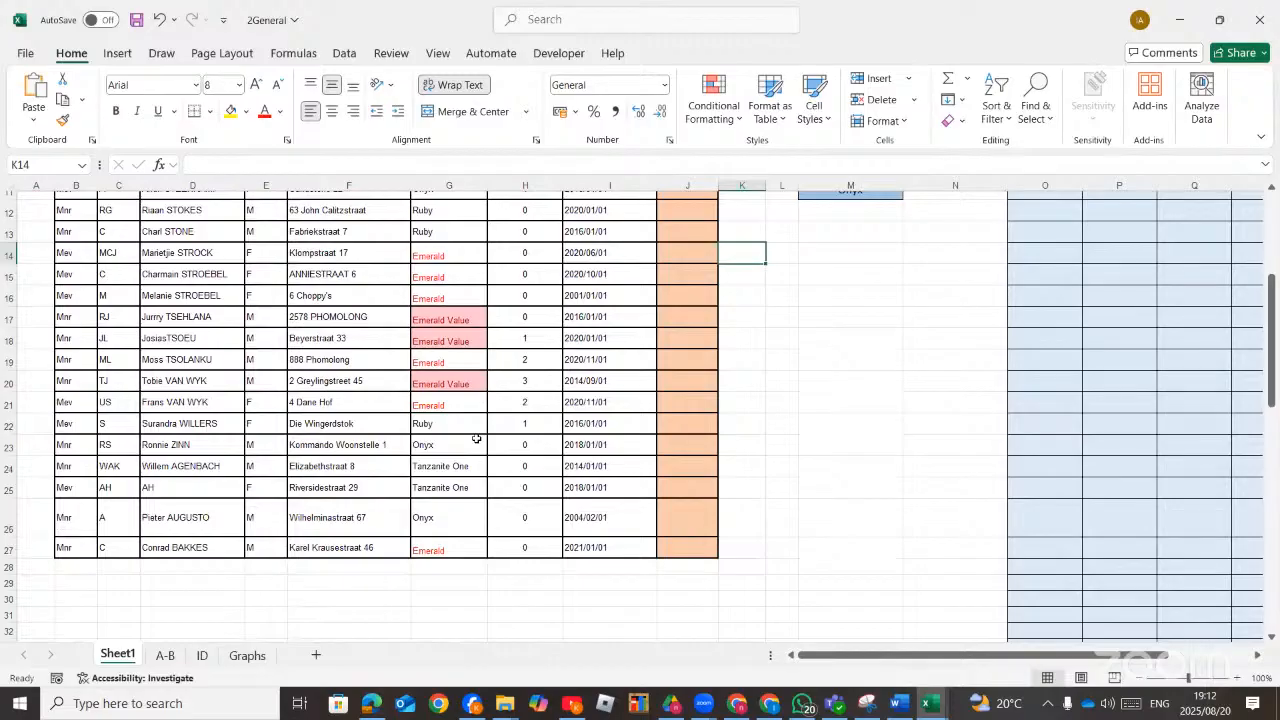
scroll(486, 402, "up", 2)
scroll(488, 401, "up", 2)
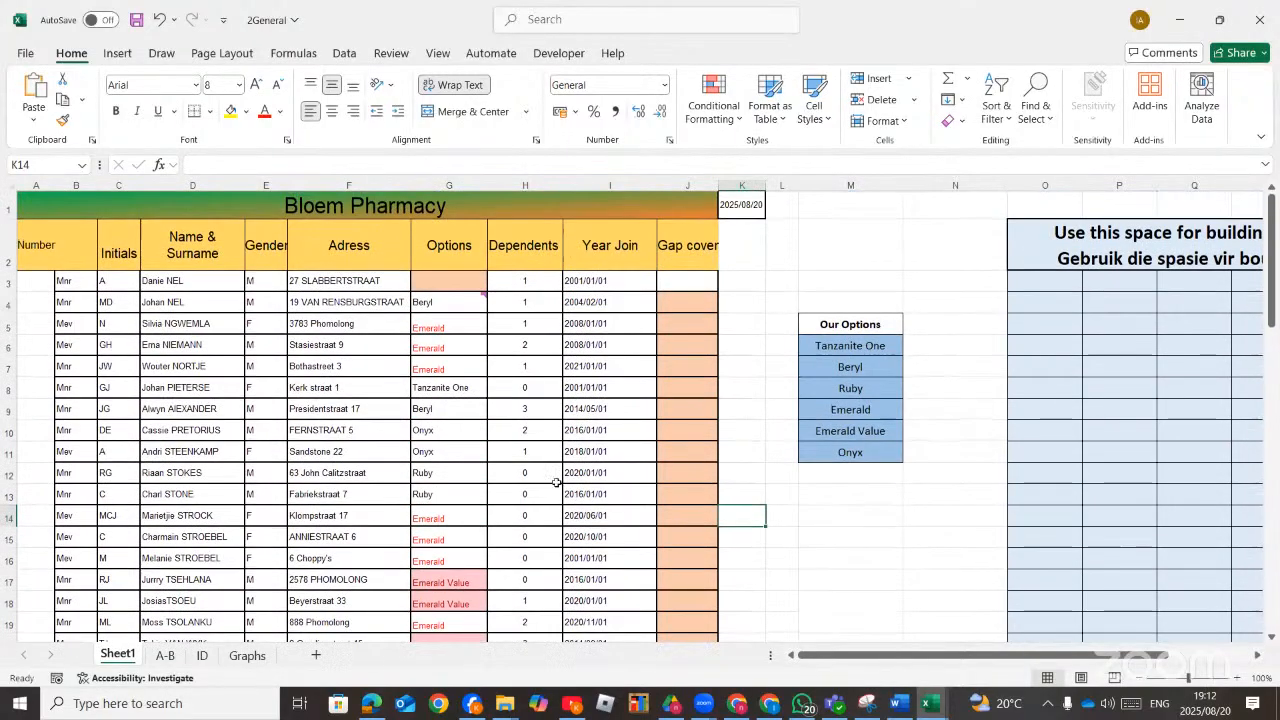
Open the 5Activity workbook from the Excel files for Live Videos folder.
left_click(371, 703)
scroll(632, 386, "down", 3)
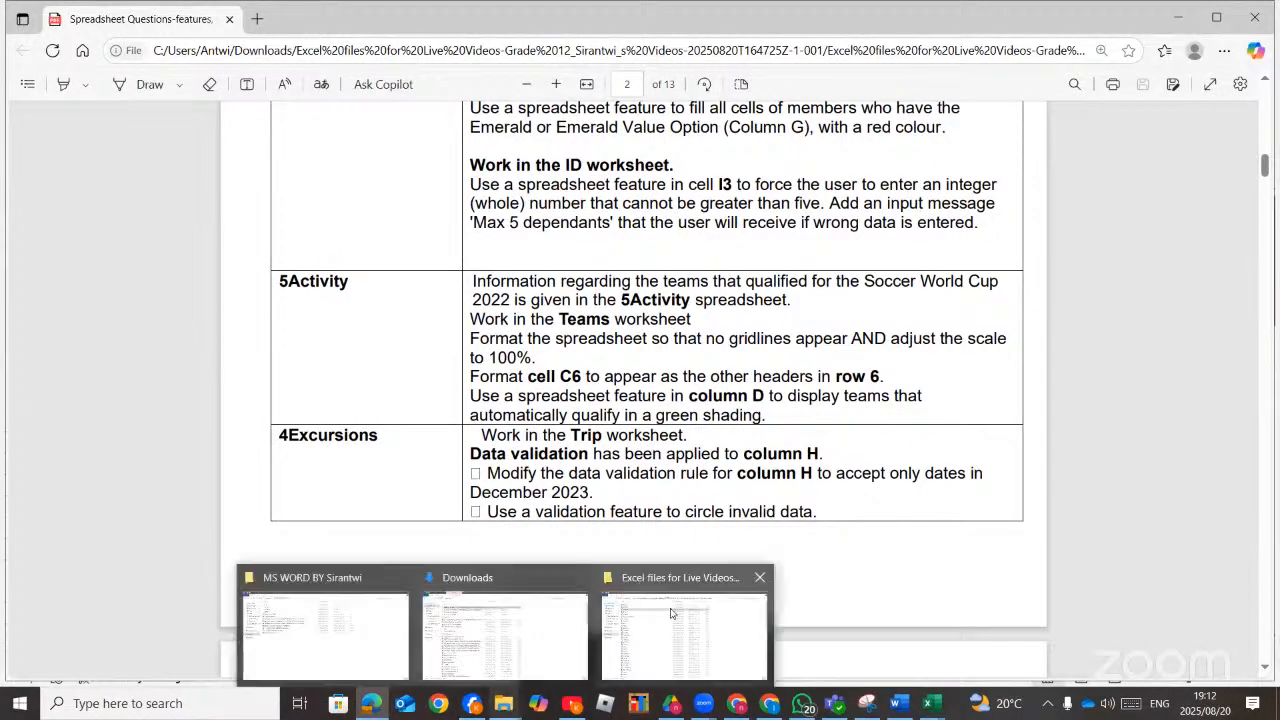
left_click(680, 660)
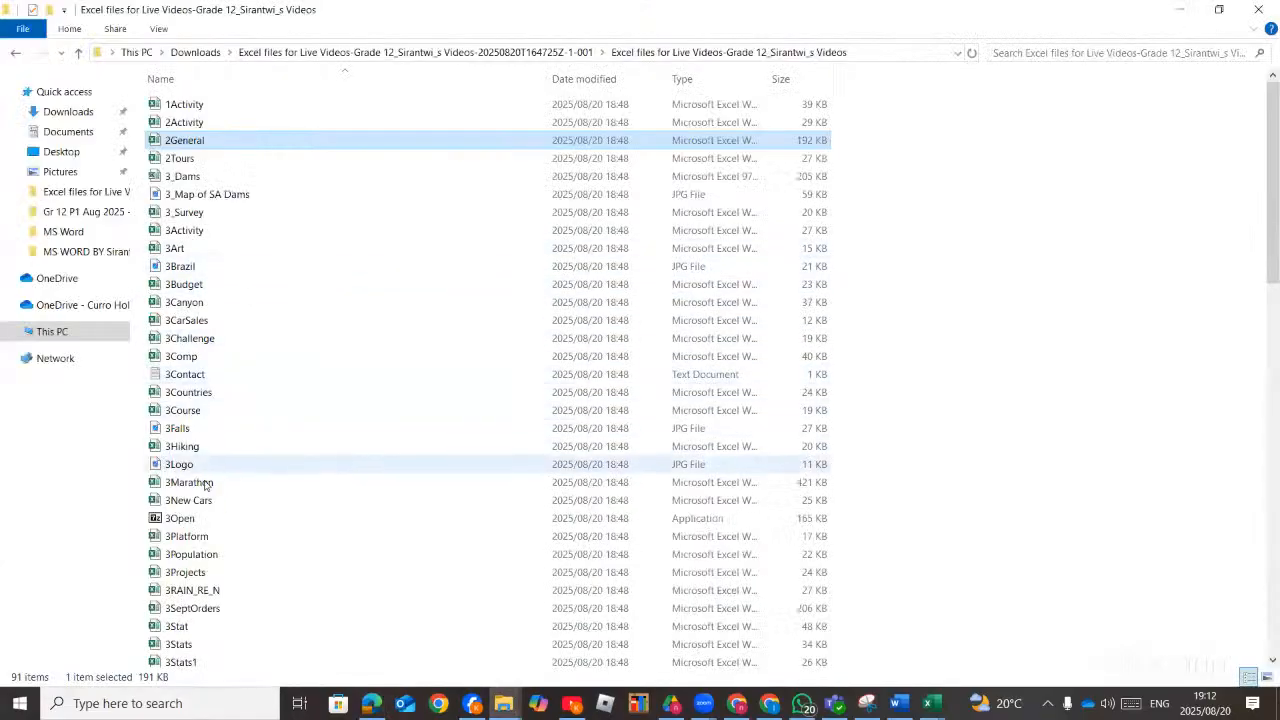
scroll(211, 500, "down", 9)
scroll(211, 512, "down", 10)
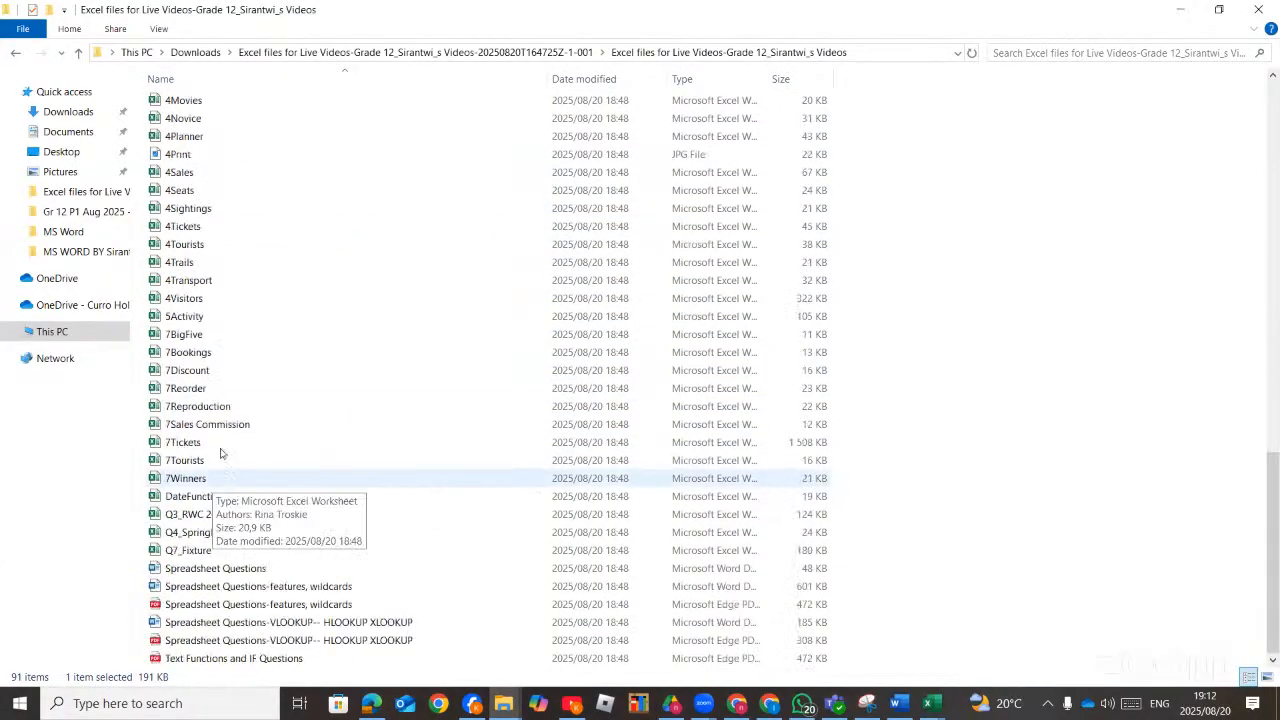
left_click(207, 316)
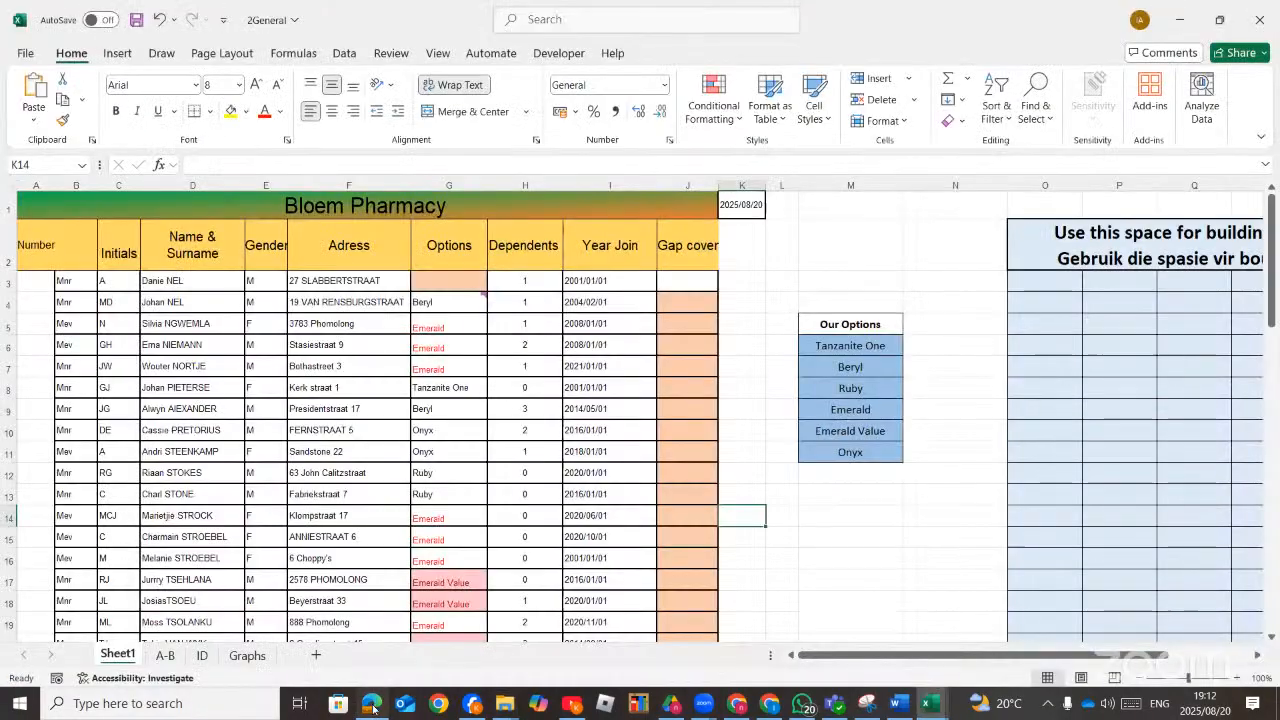
Close the 2General and 1Activity workbooks without saving their changes.
left_click(373, 703)
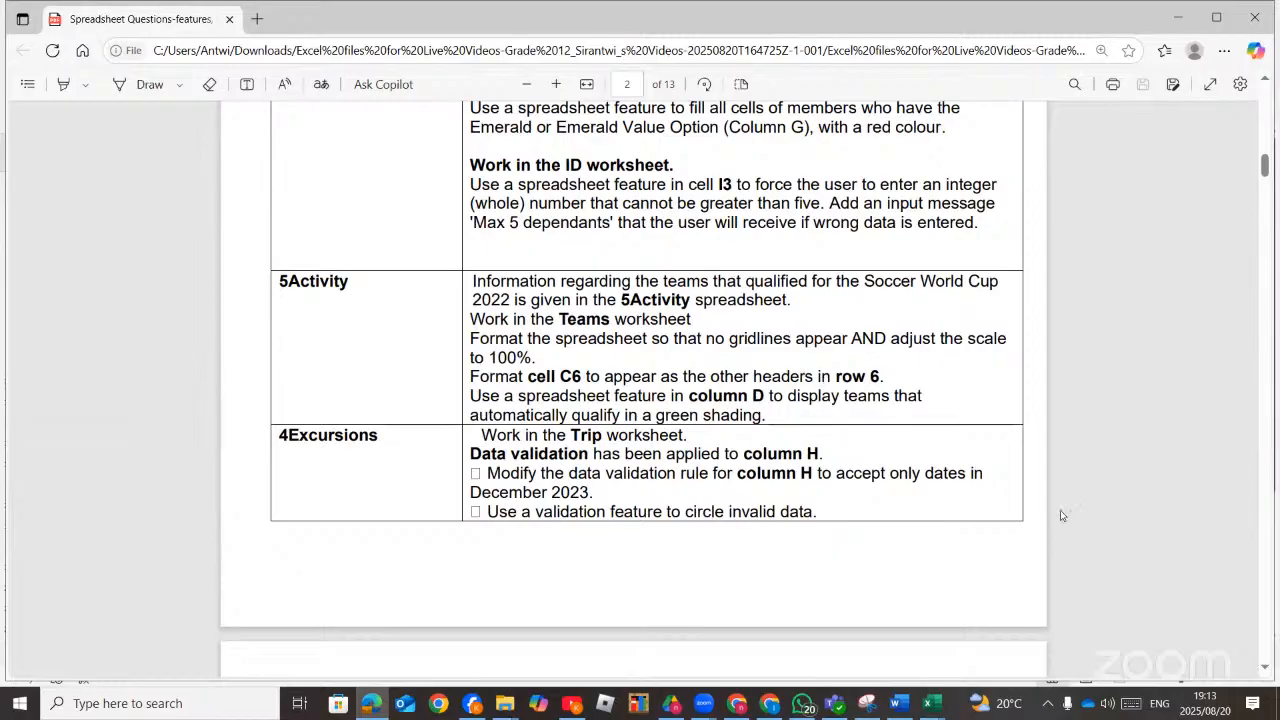
left_click(929, 705)
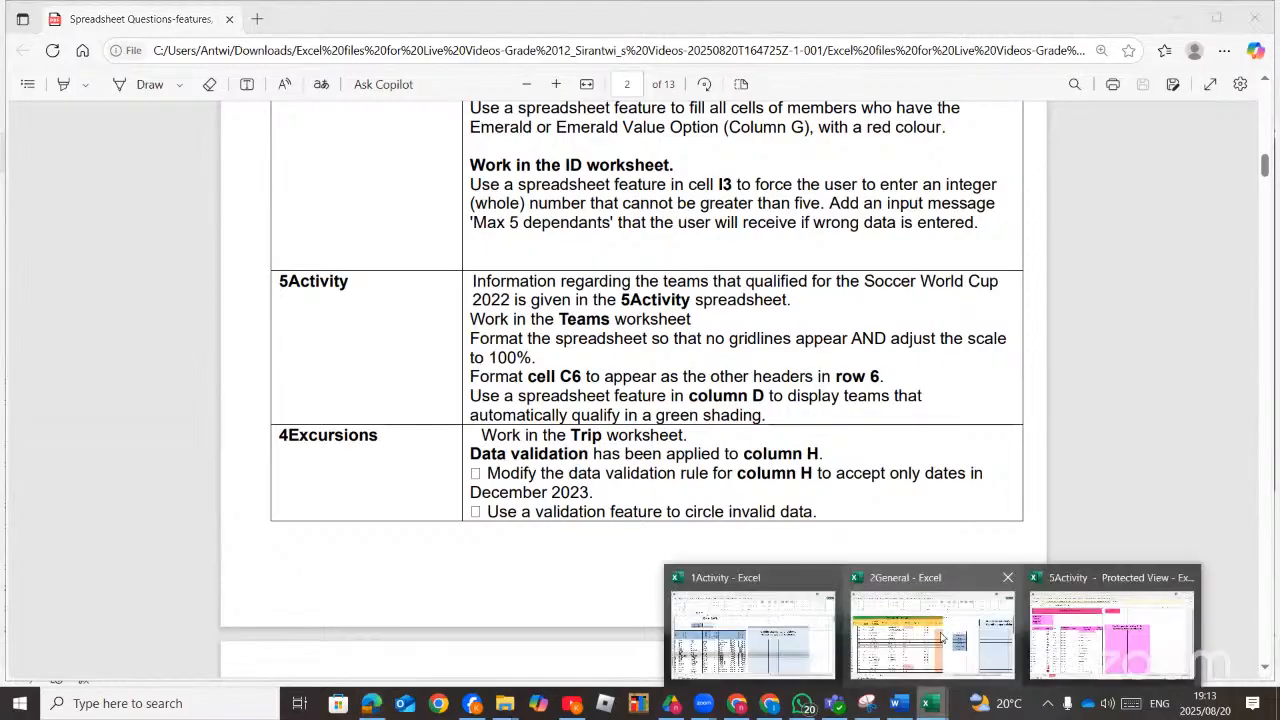
left_click(940, 596)
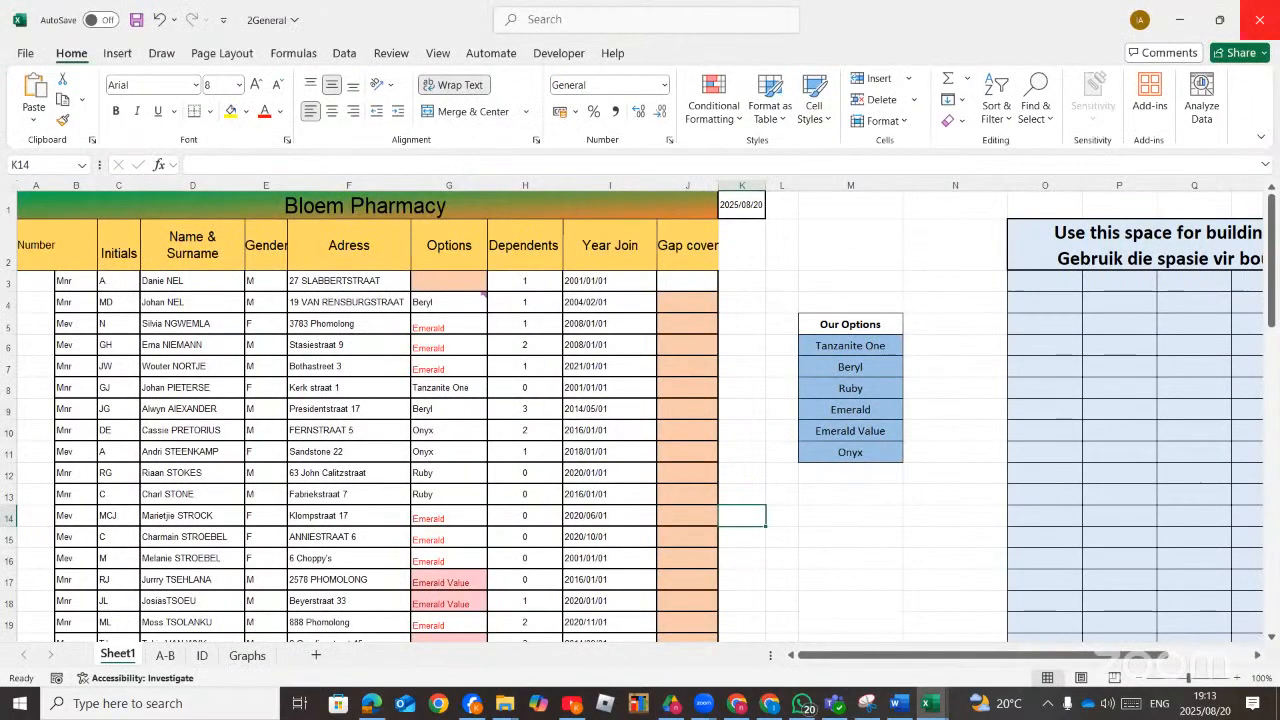
left_click(1260, 20)
left_click(843, 563)
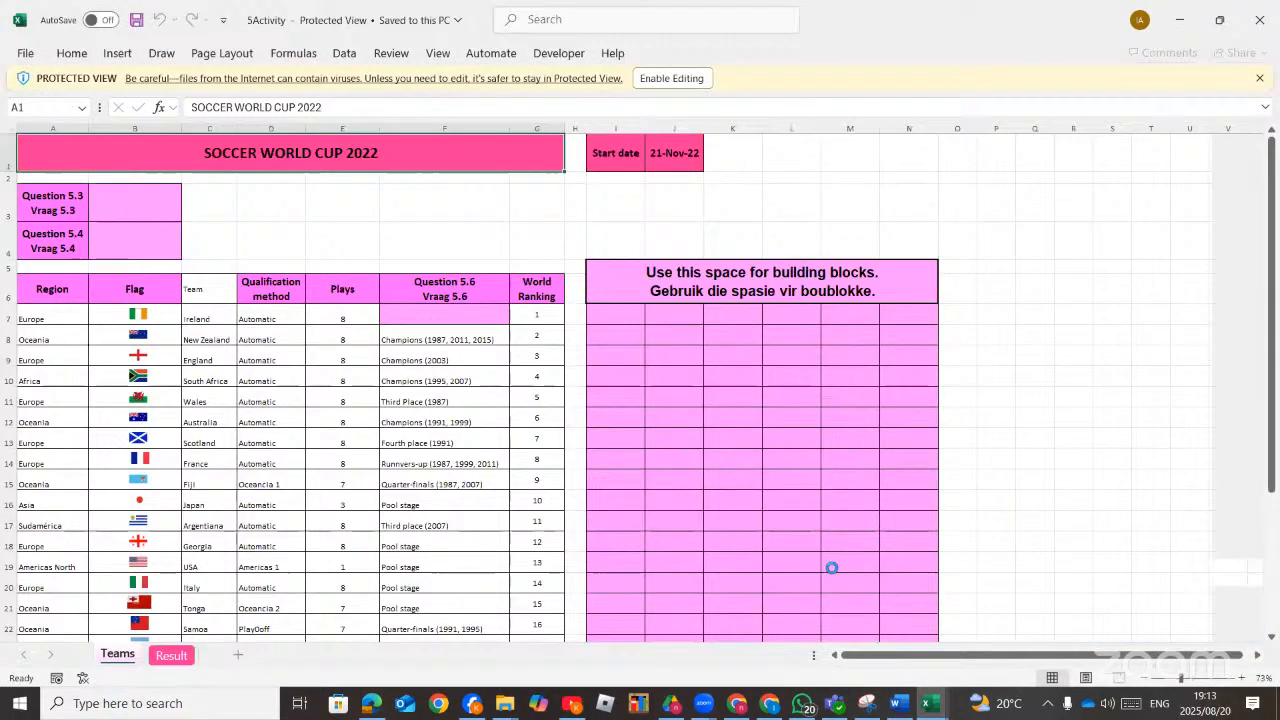
left_click(1259, 24)
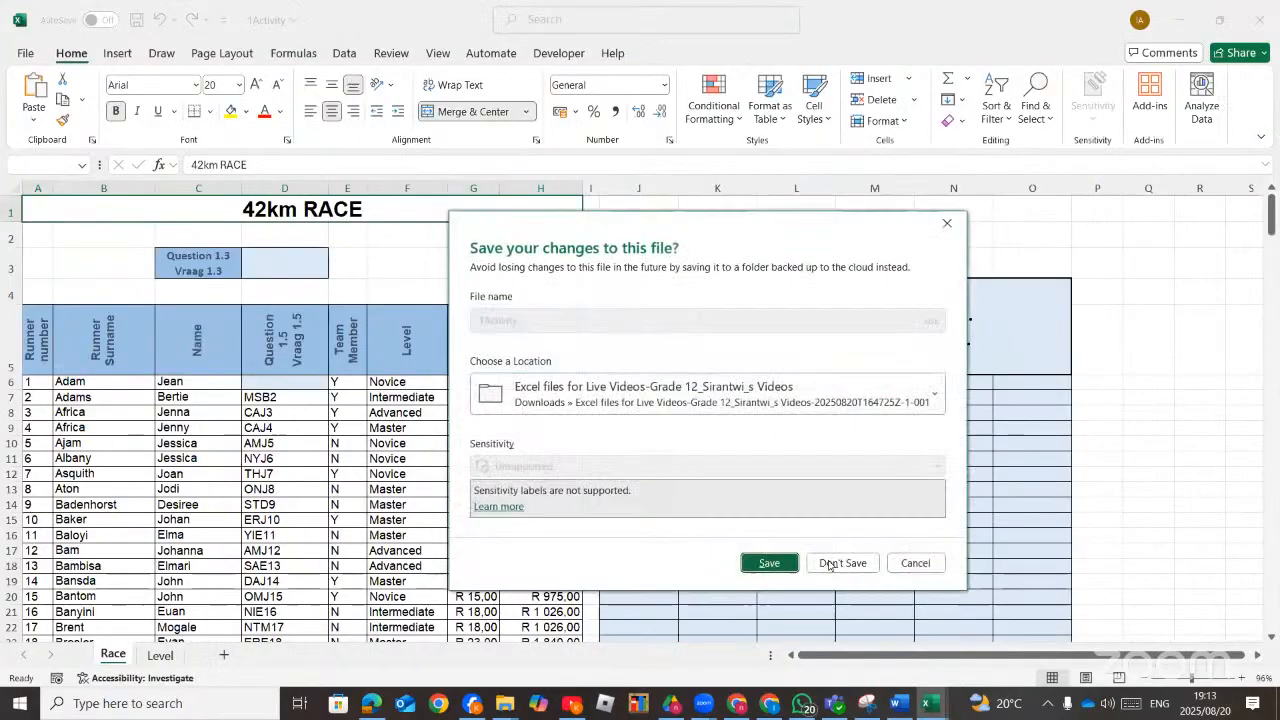
left_click(843, 563)
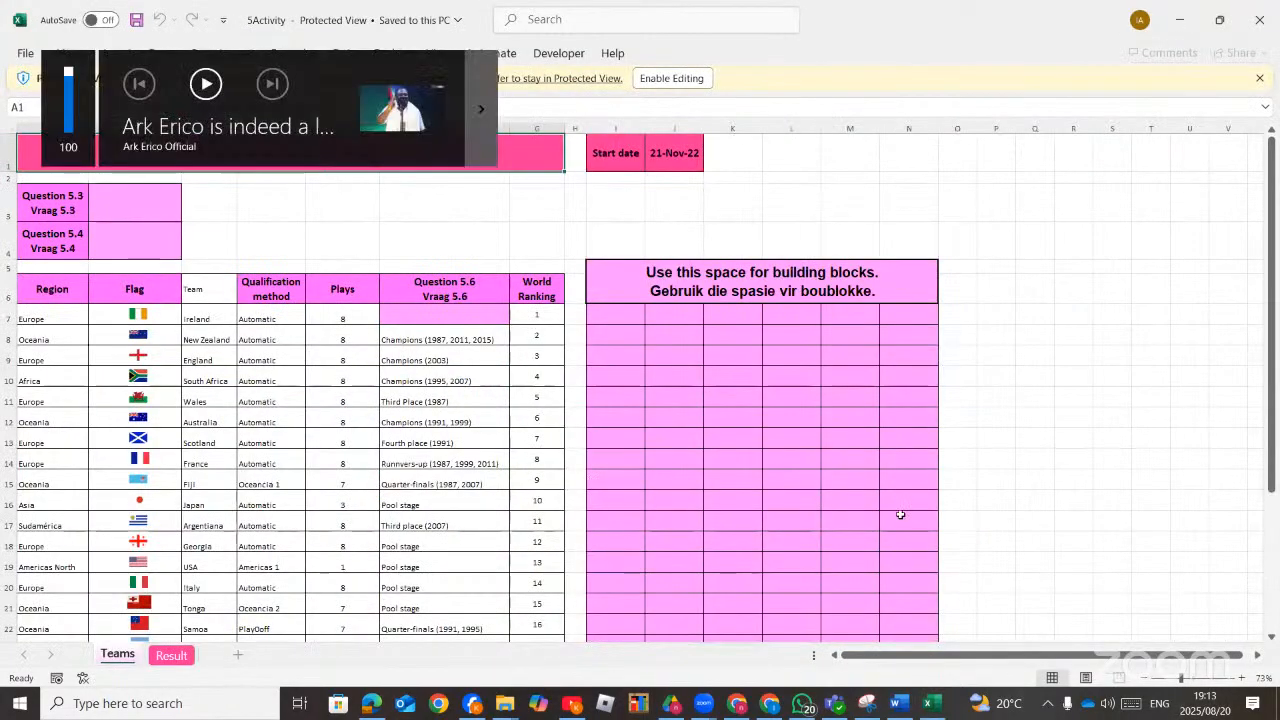
Select cell L13 in the 5Activity Teams sheet and return to the task instructions PDF.
left_click(996, 541)
left_click(768, 432)
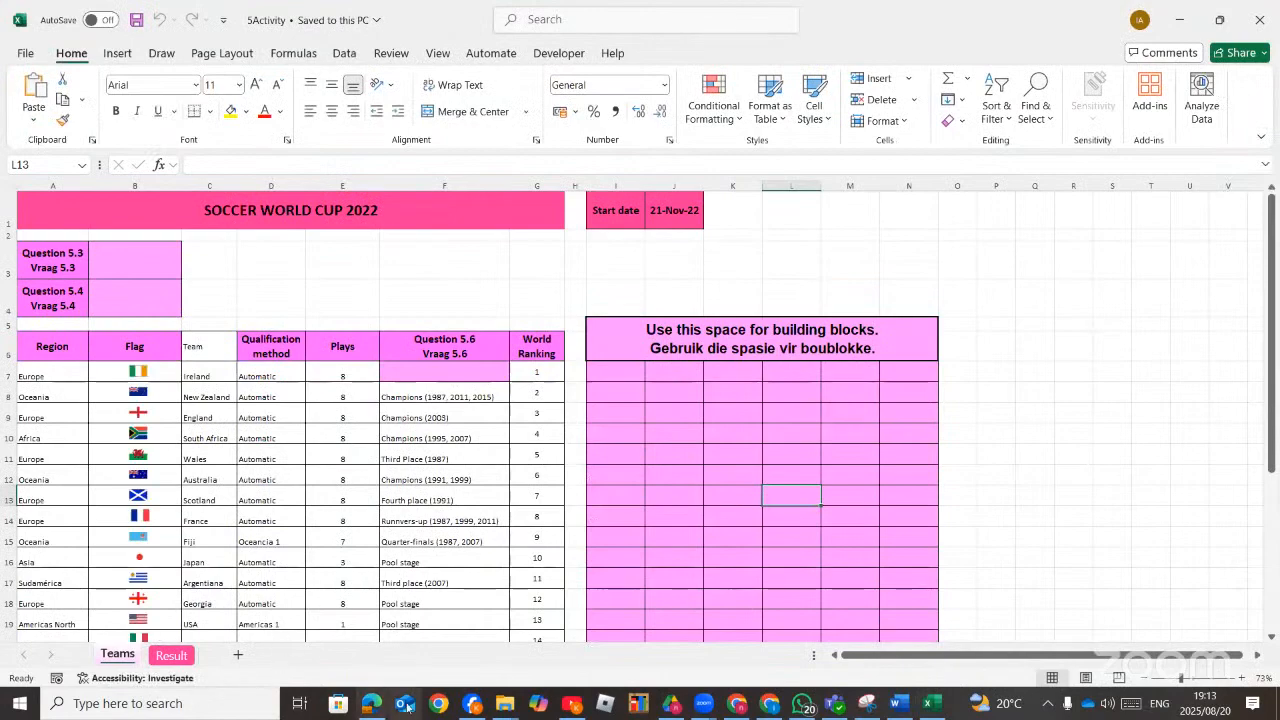
left_click(366, 706)
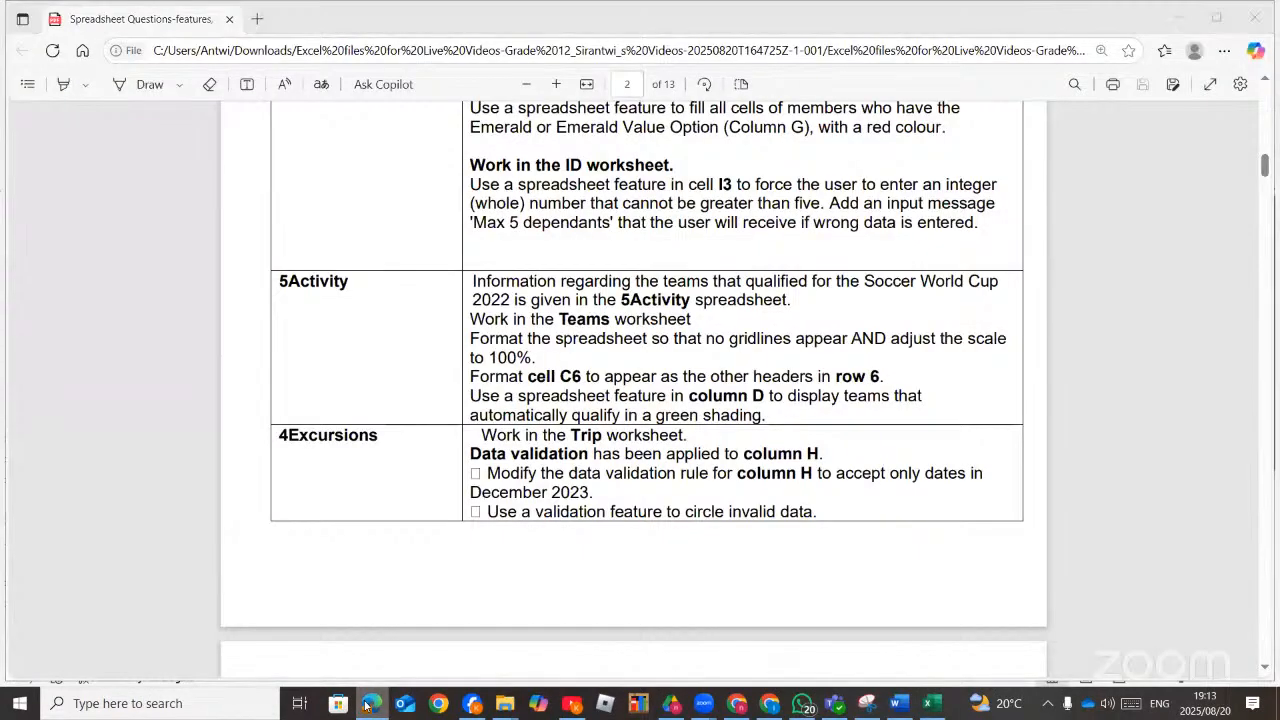
left_click(366, 706)
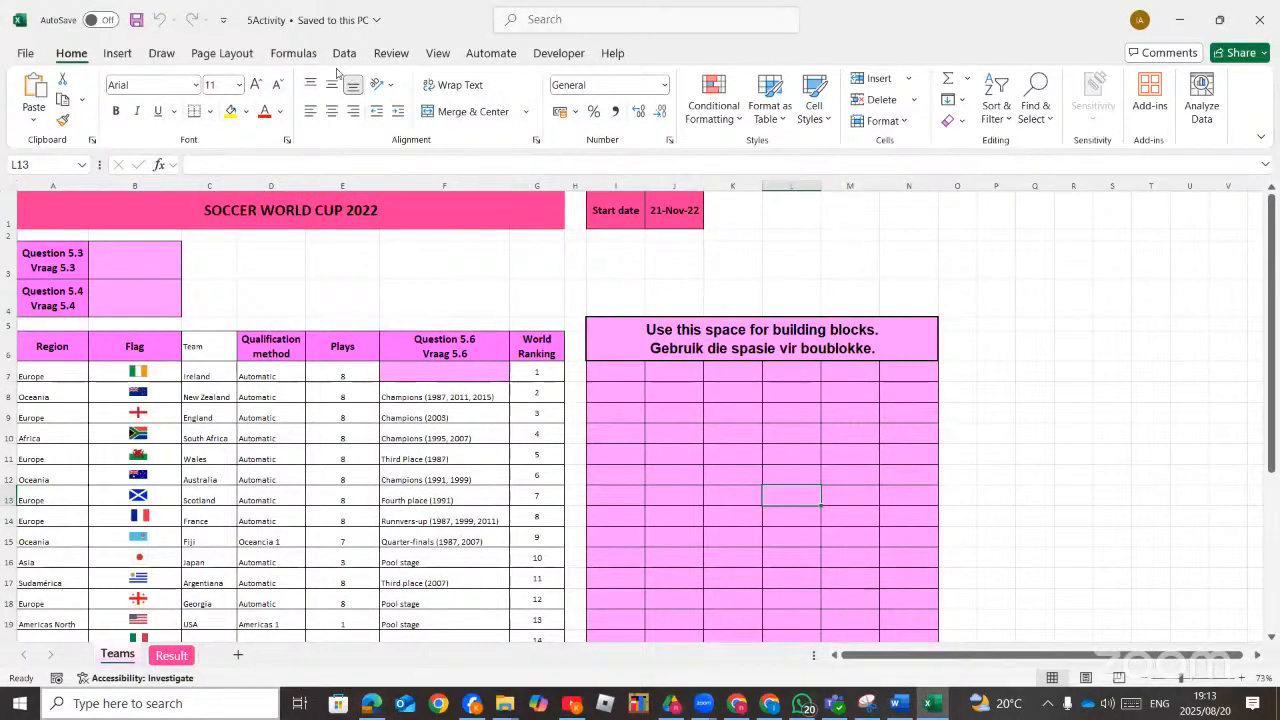
left_click(222, 53)
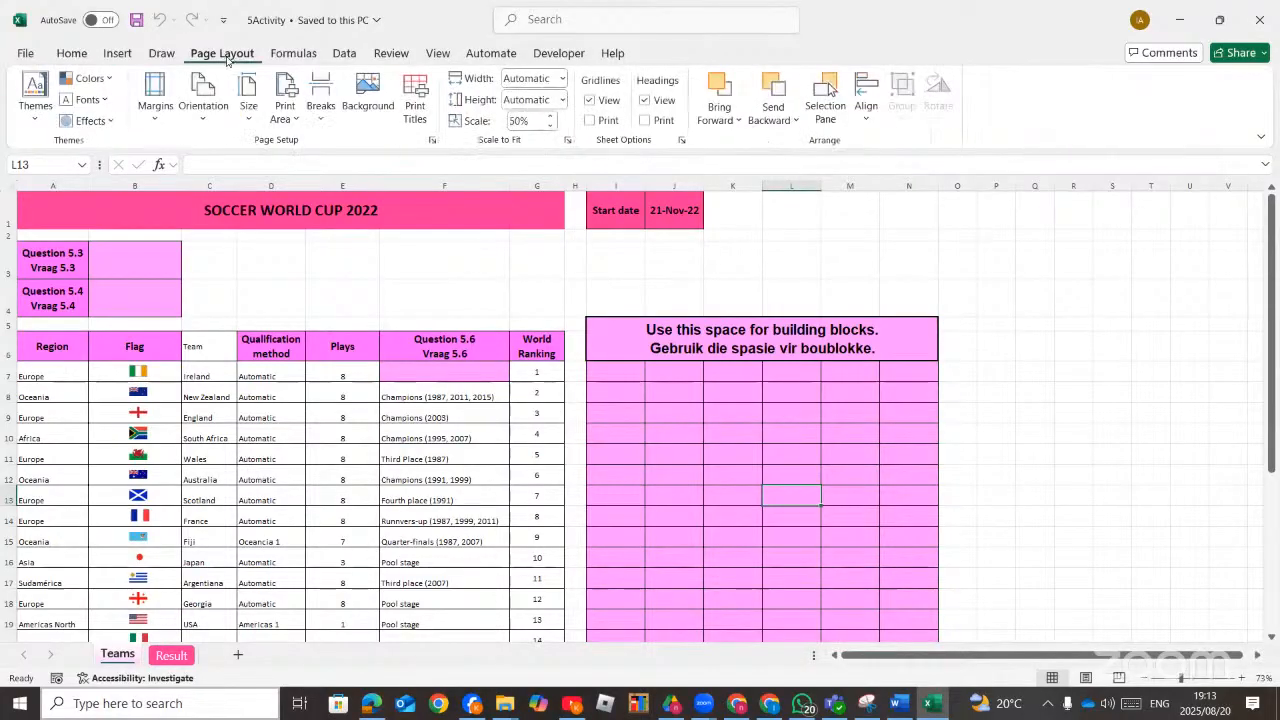
left_click(249, 122)
left_click(249, 122)
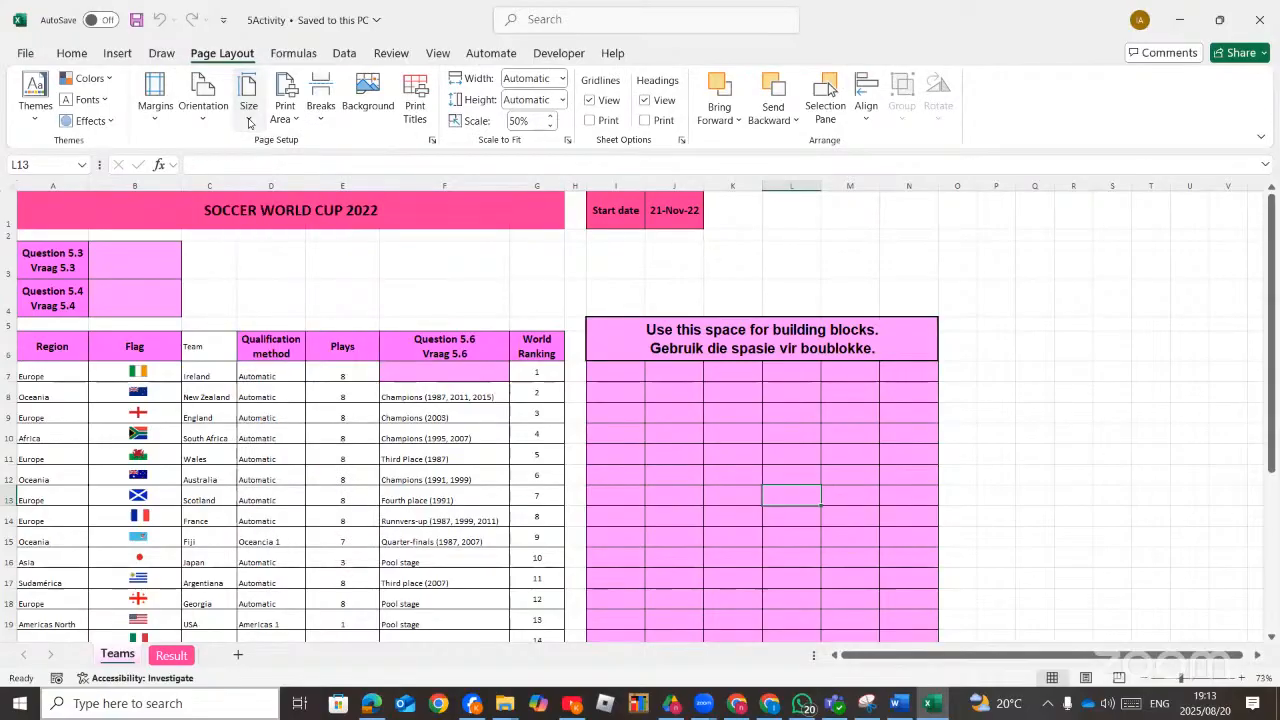
left_click(203, 122)
left_click(155, 122)
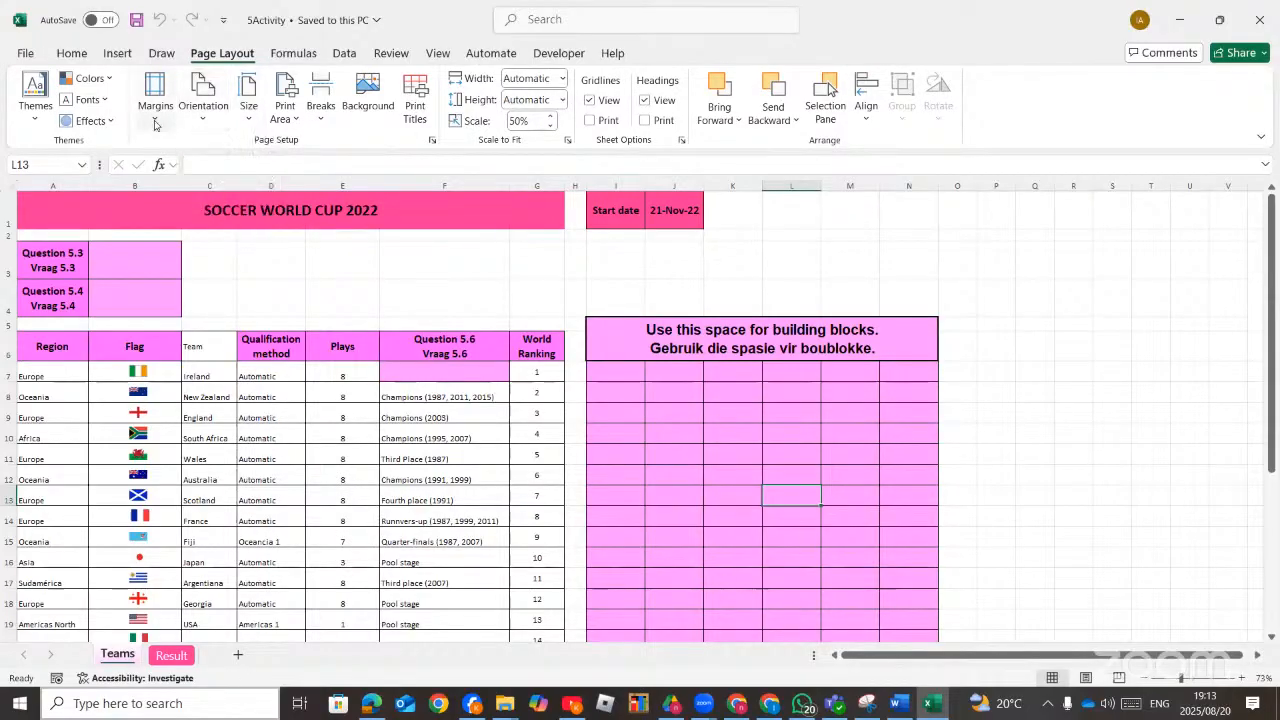
left_click(155, 122)
left_click(155, 122)
Set the print area of the Teams sheet to the table range A1:G26.
left_click(290, 121)
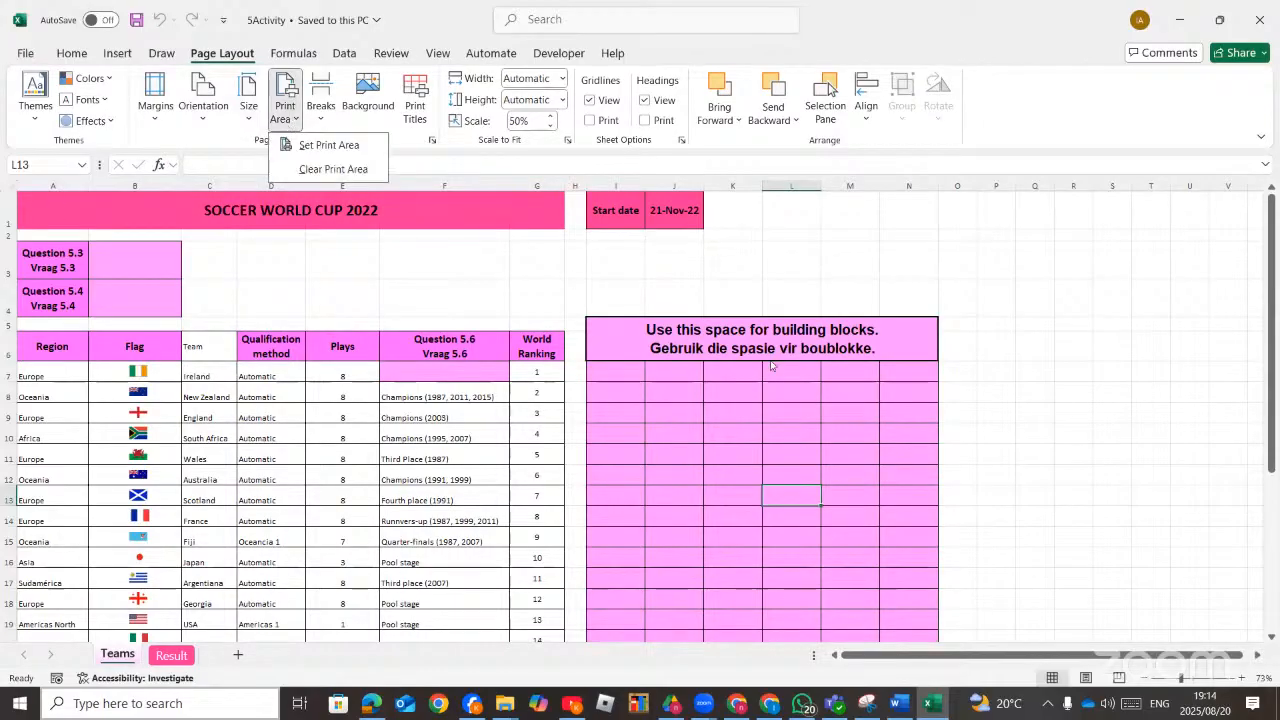
left_click(1063, 409)
left_click_drag(31, 212, 510, 515)
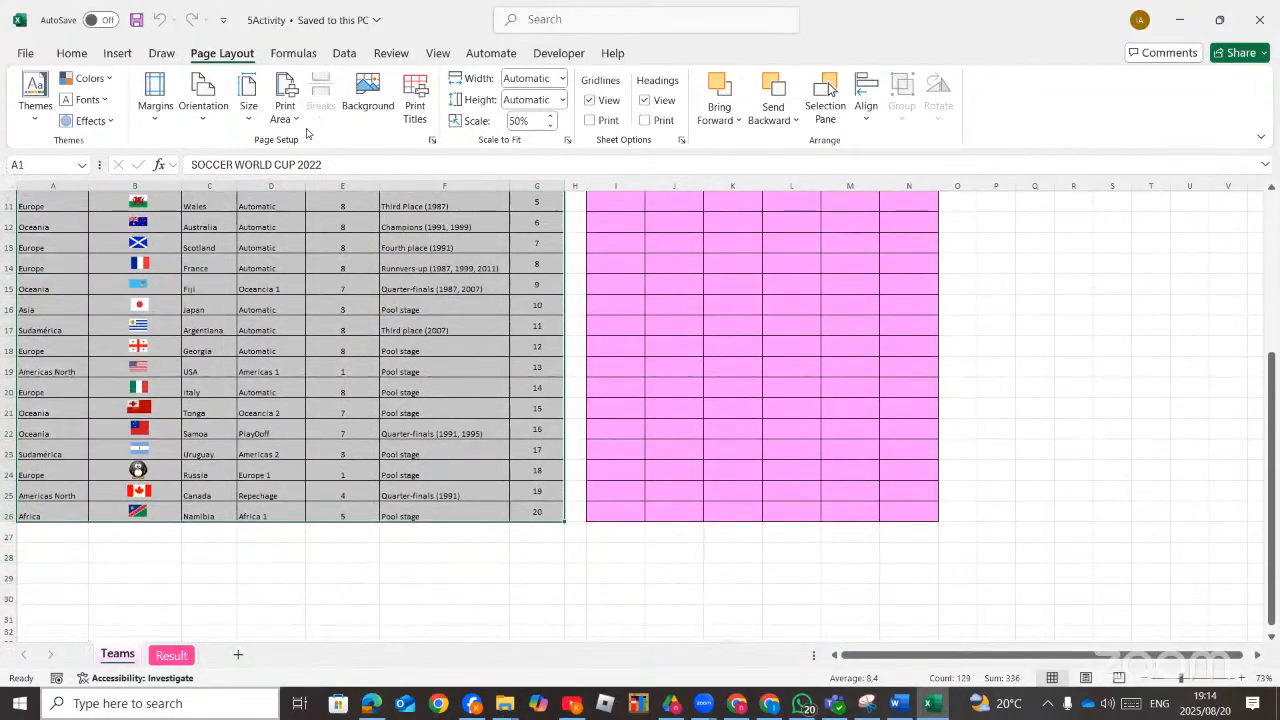
left_click(285, 105)
left_click(330, 145)
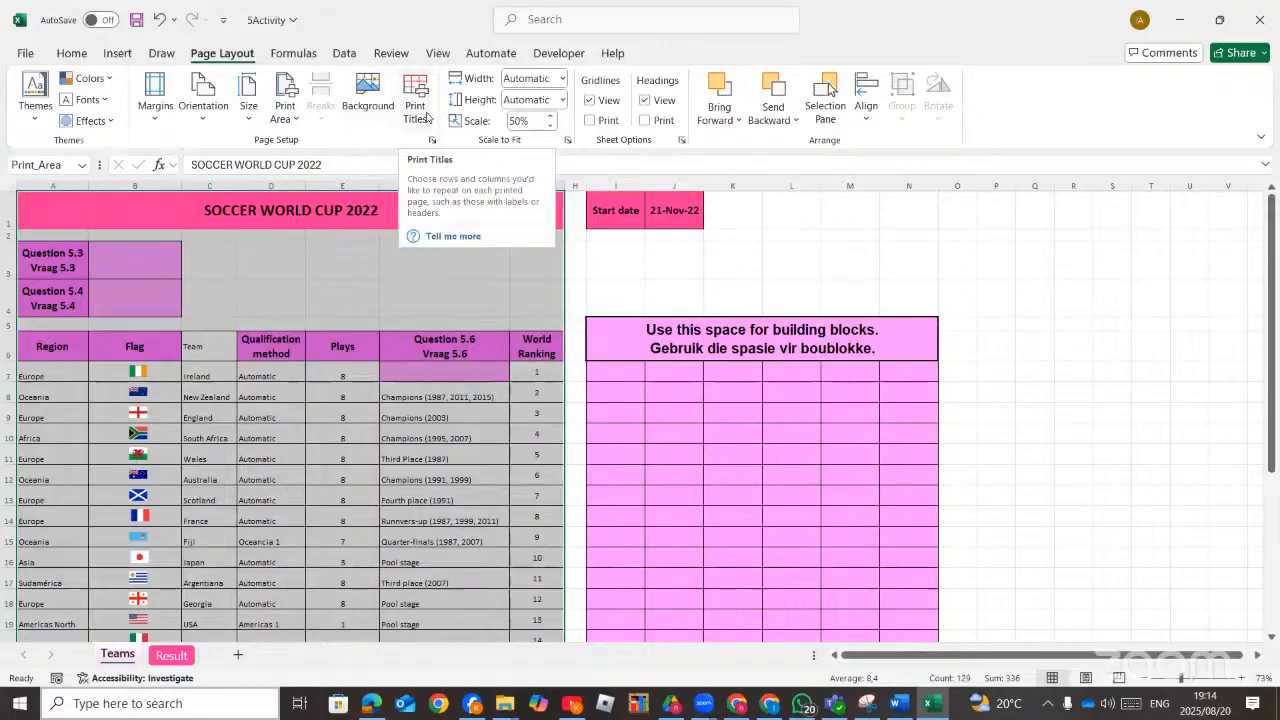
Open the Page Setup sheet settings and close them without making changes.
left_click(427, 117)
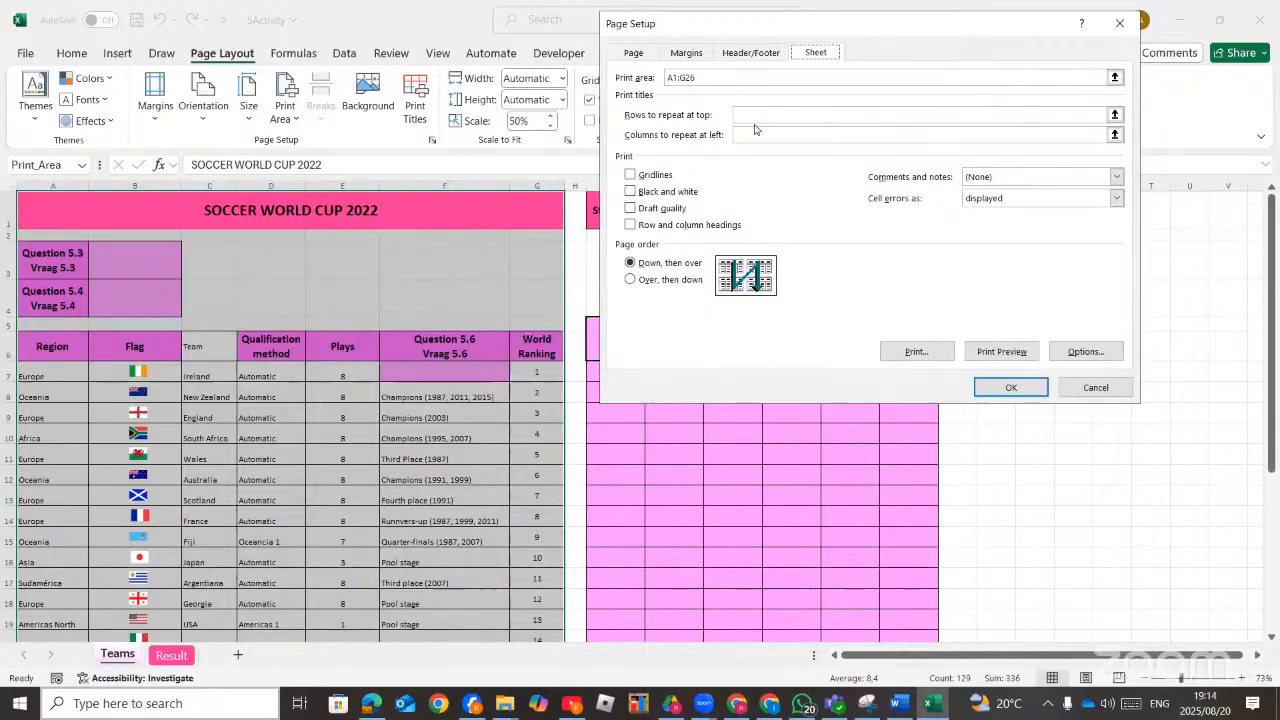
left_click(1119, 24)
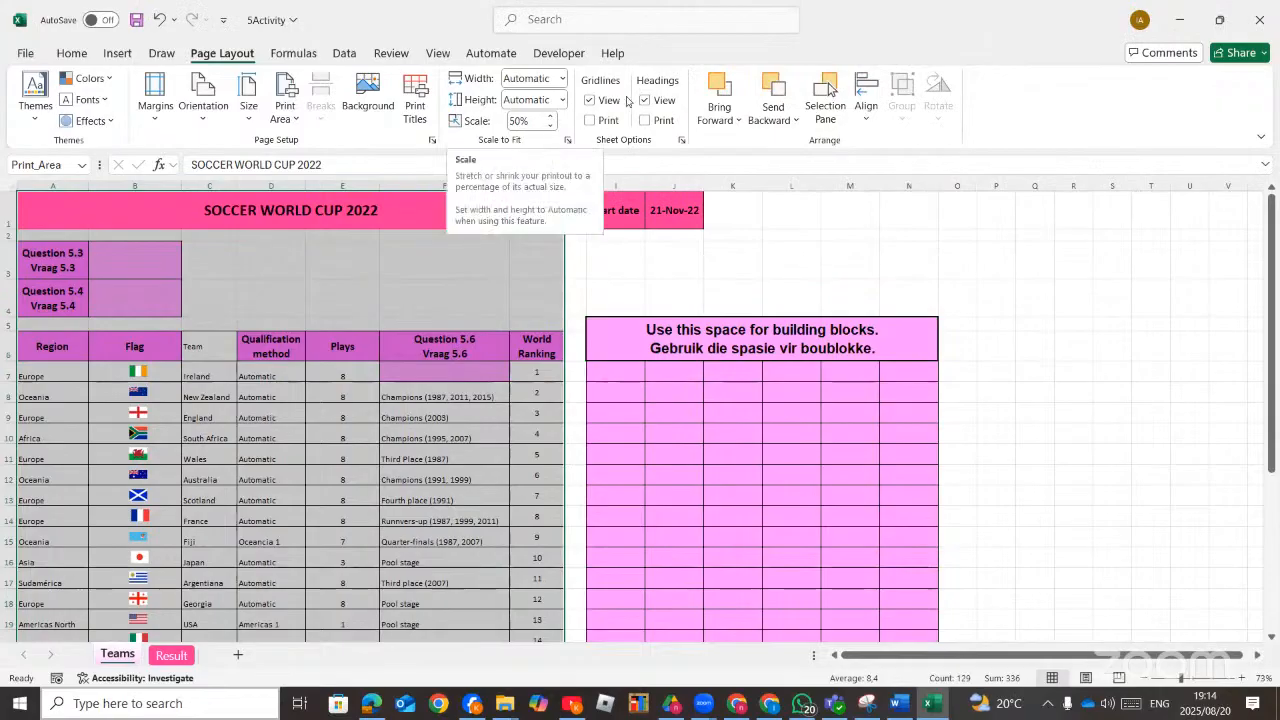
left_click(681, 140)
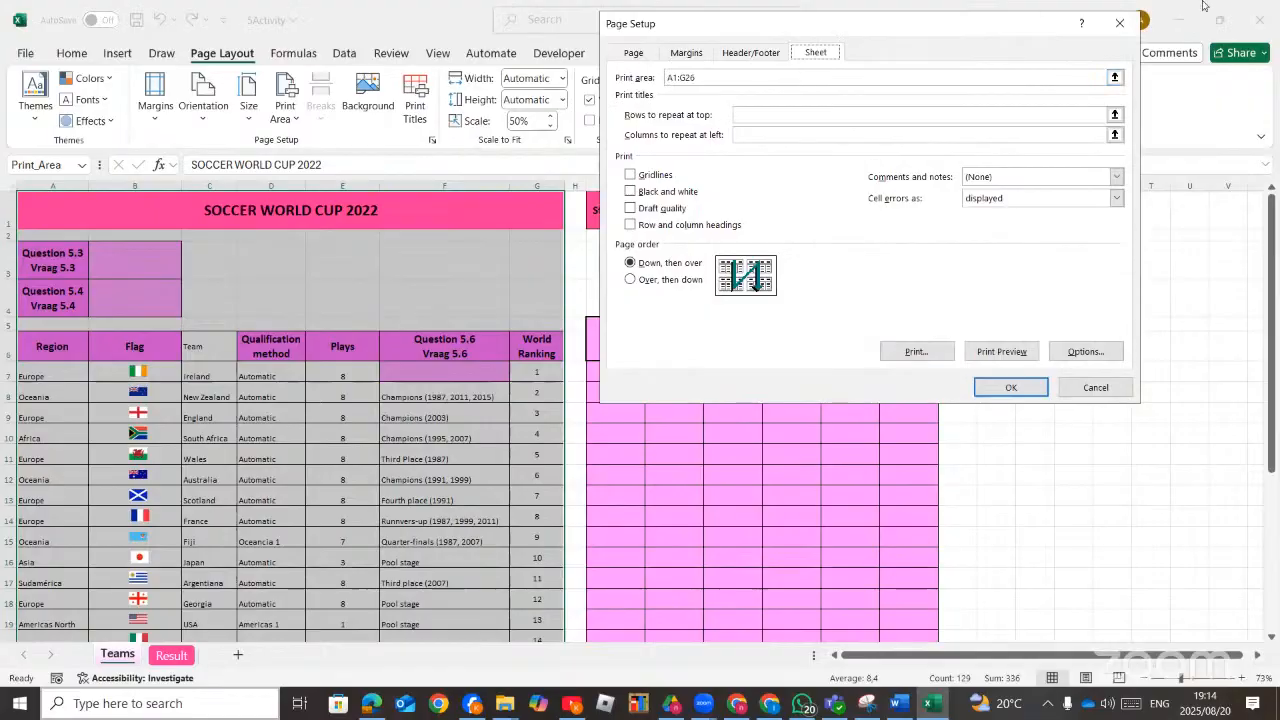
left_click(1102, 27)
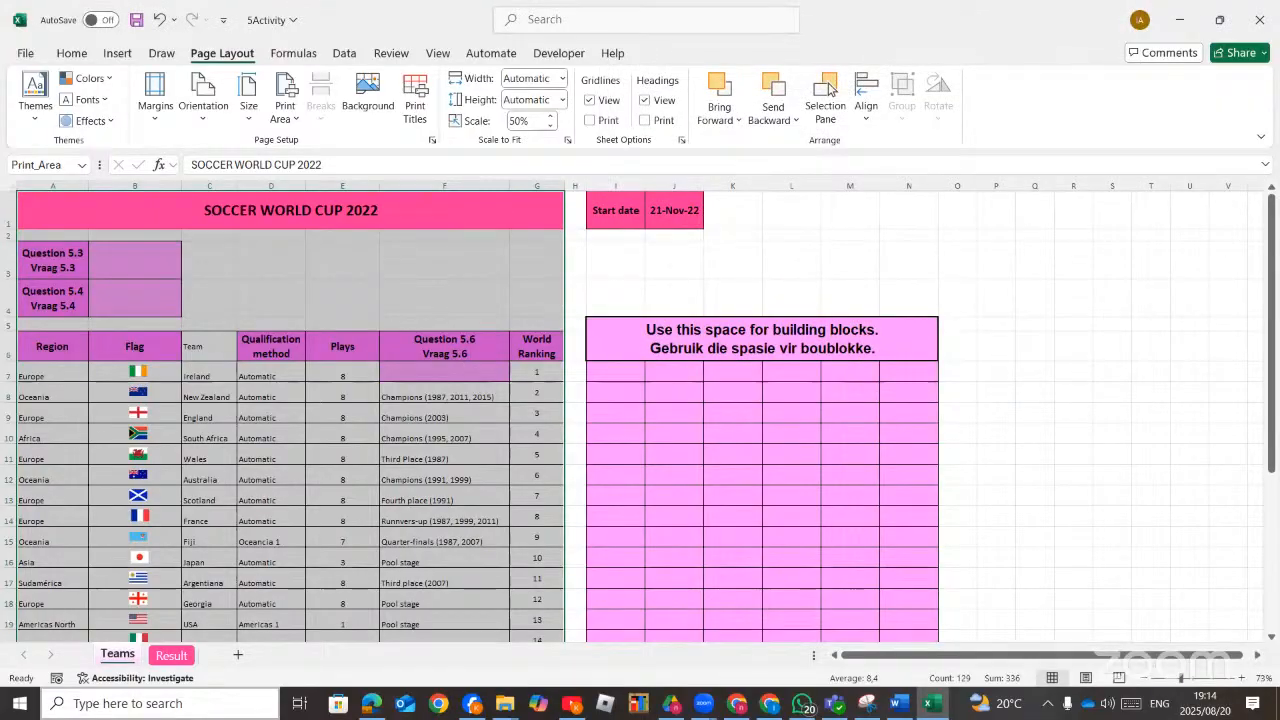
Set the Teams worksheet scale to 100% and turn off the gridlines view.
left_click(370, 704)
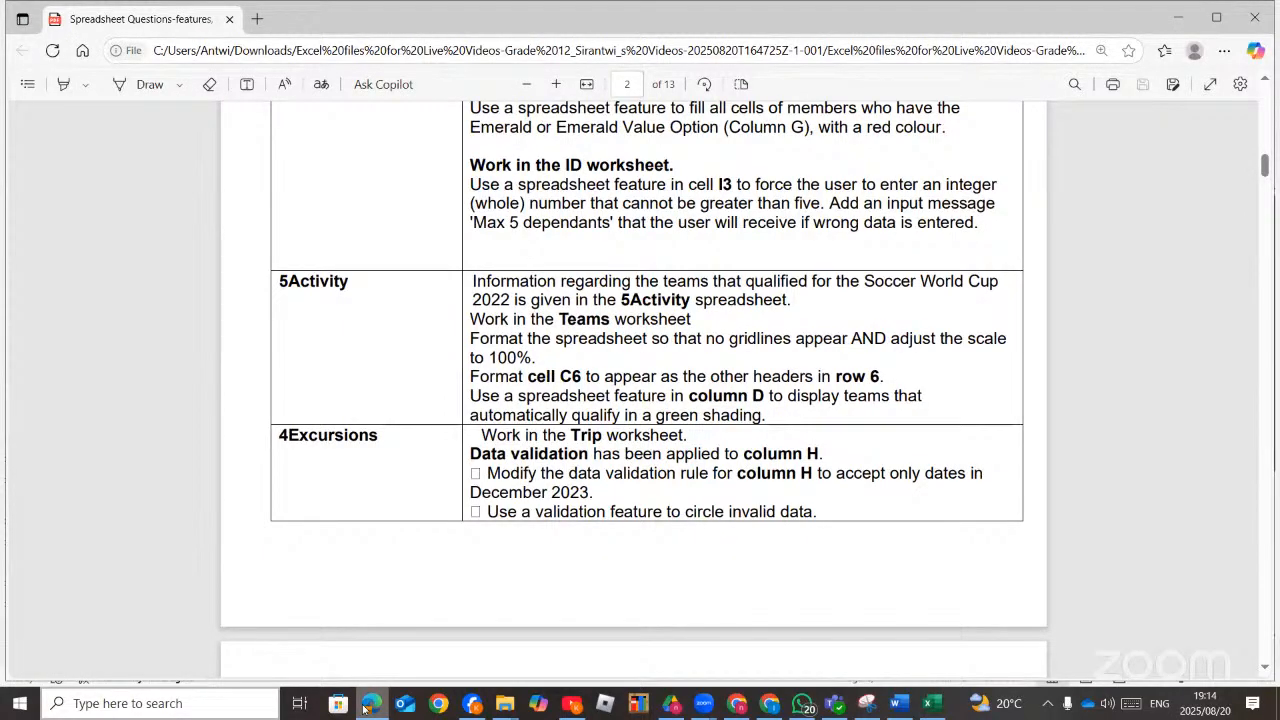
left_click(367, 708)
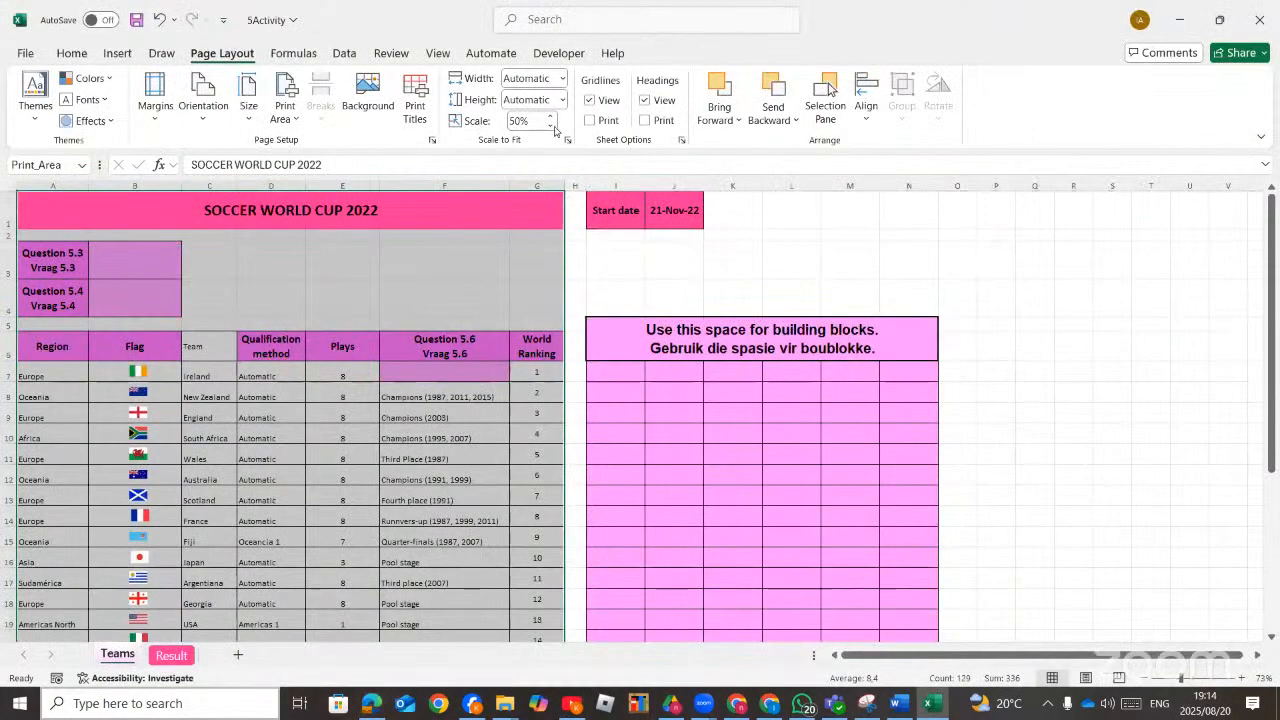
left_click(549, 117)
left_click(549, 117)
left_click(549, 117)
left_click(549, 117)
left_click(550, 117)
left_click(549, 117)
left_click(549, 117)
left_click(549, 117)
left_click(549, 117)
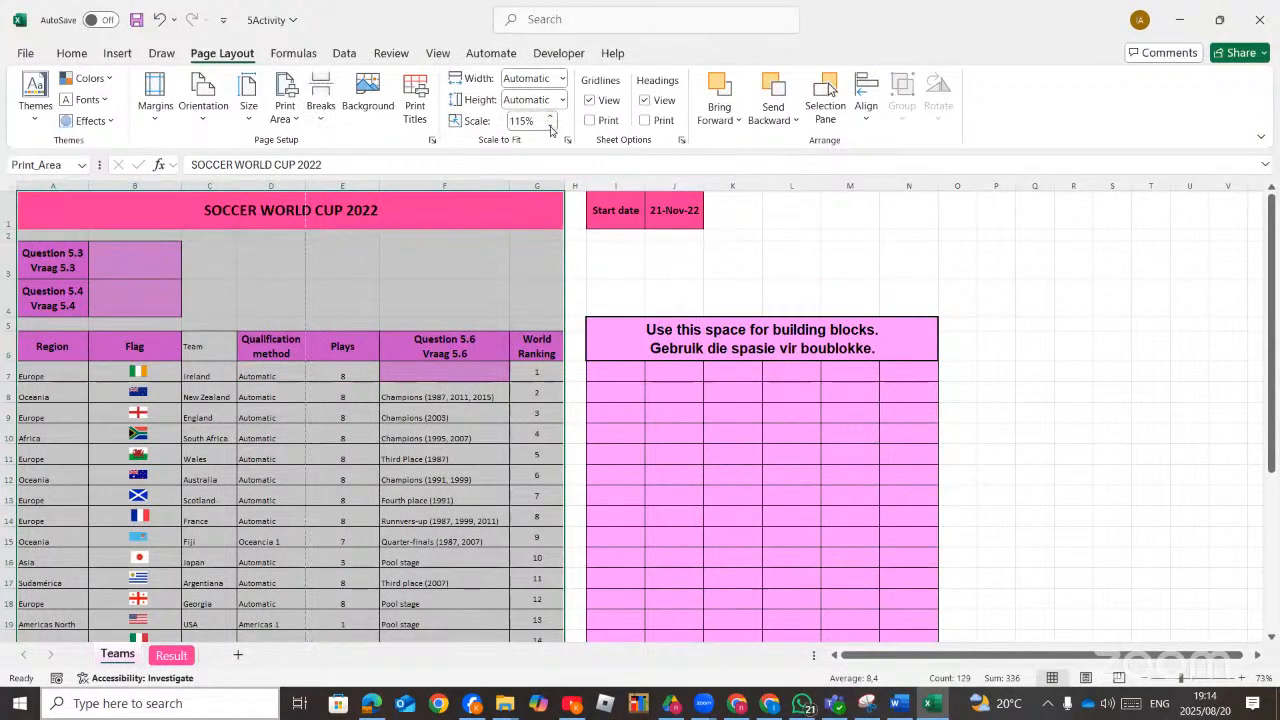
left_click(549, 125)
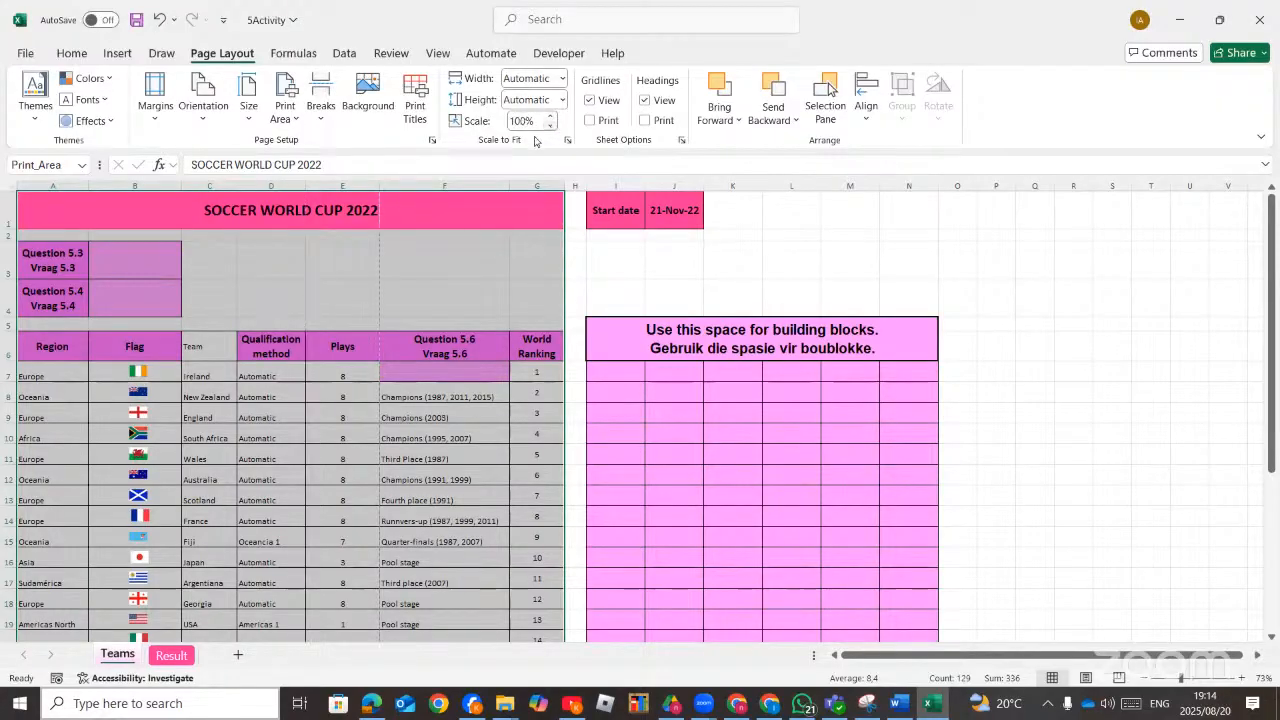
left_click(590, 100)
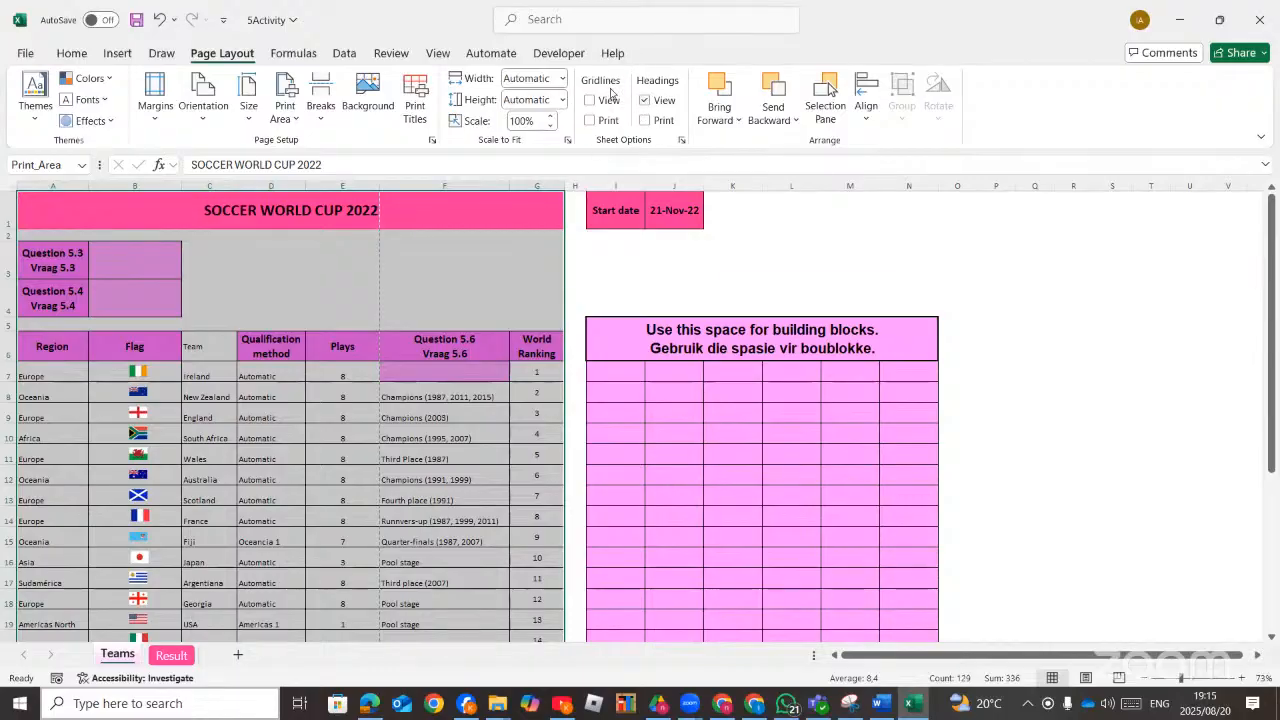
left_click(433, 141)
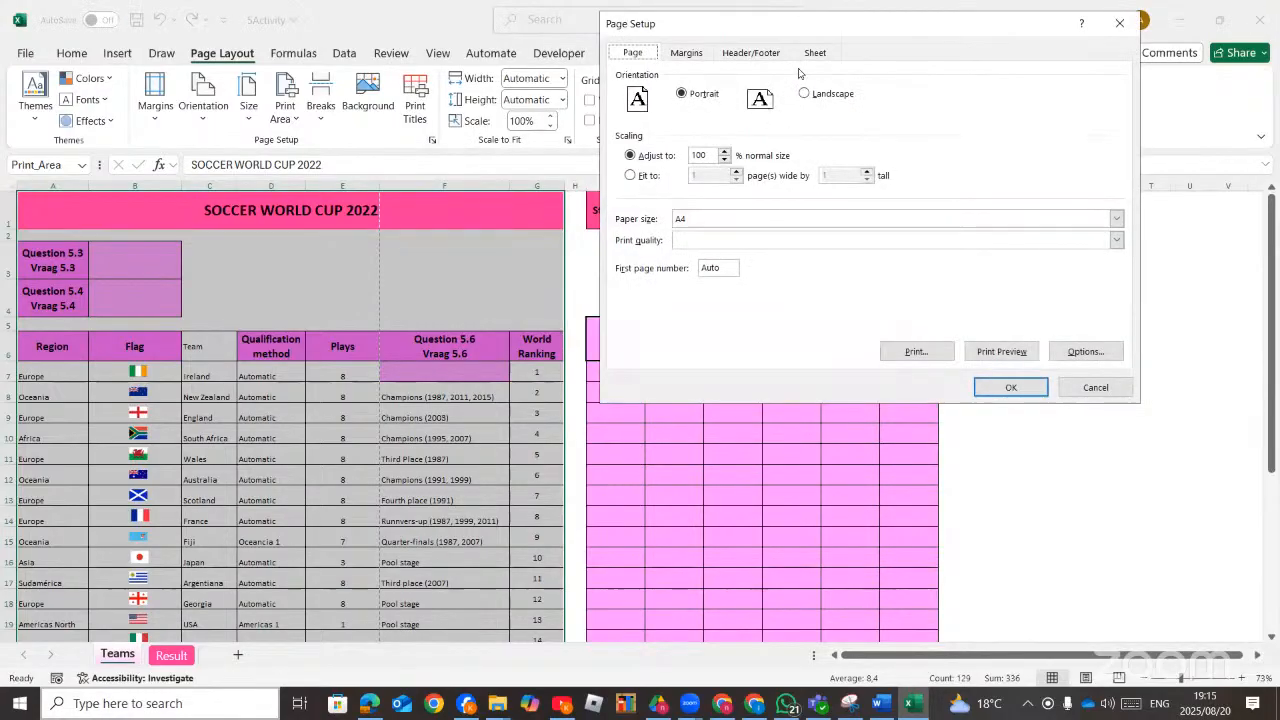
left_click(690, 53)
left_click(748, 55)
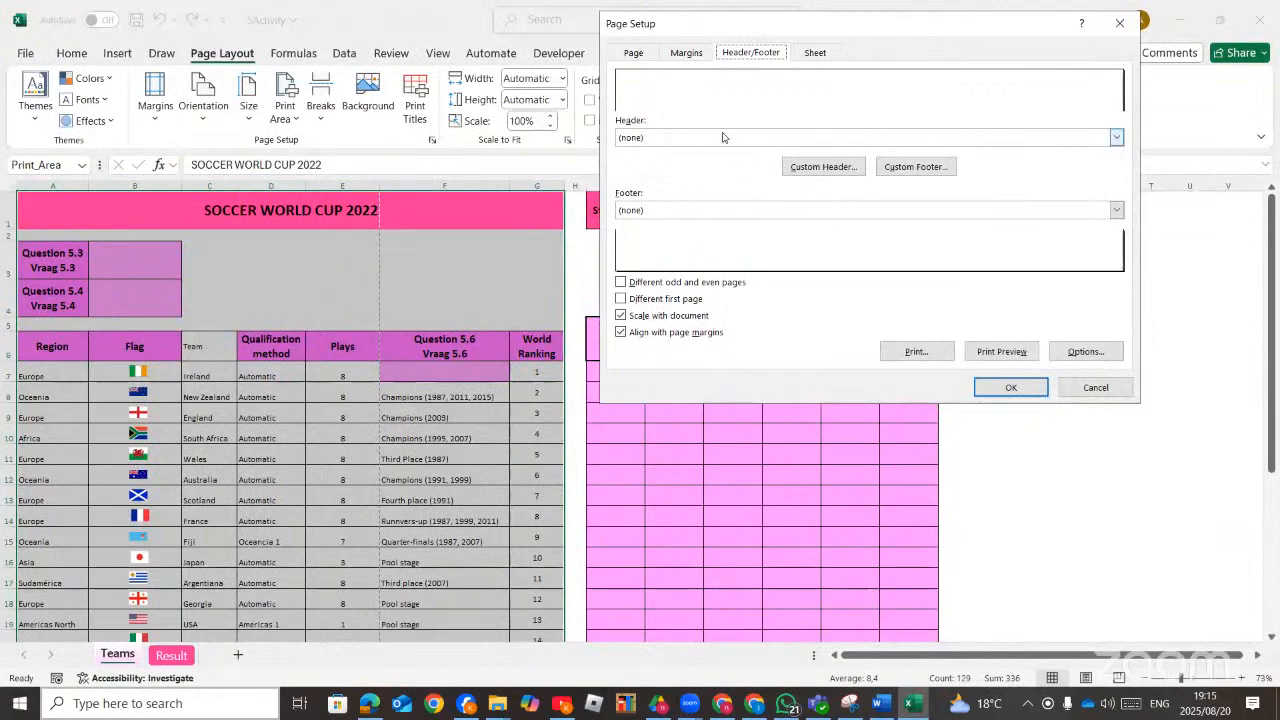
left_click(815, 53)
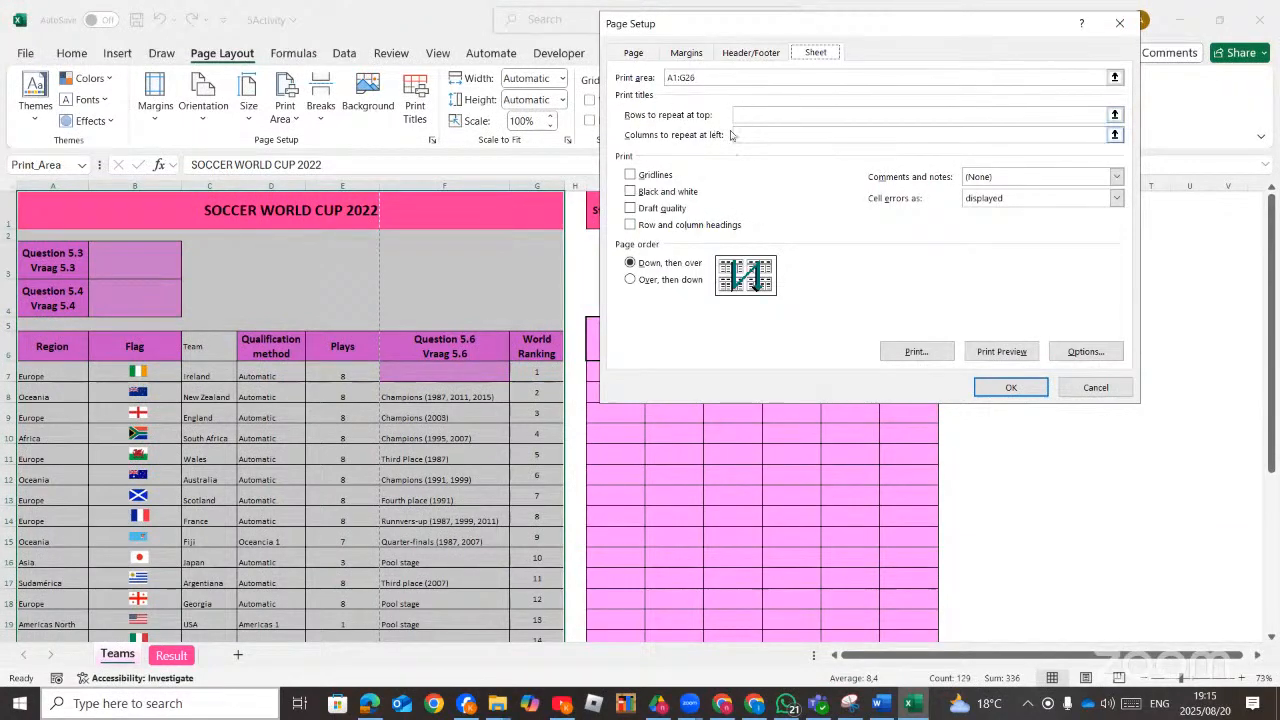
left_click(1114, 116)
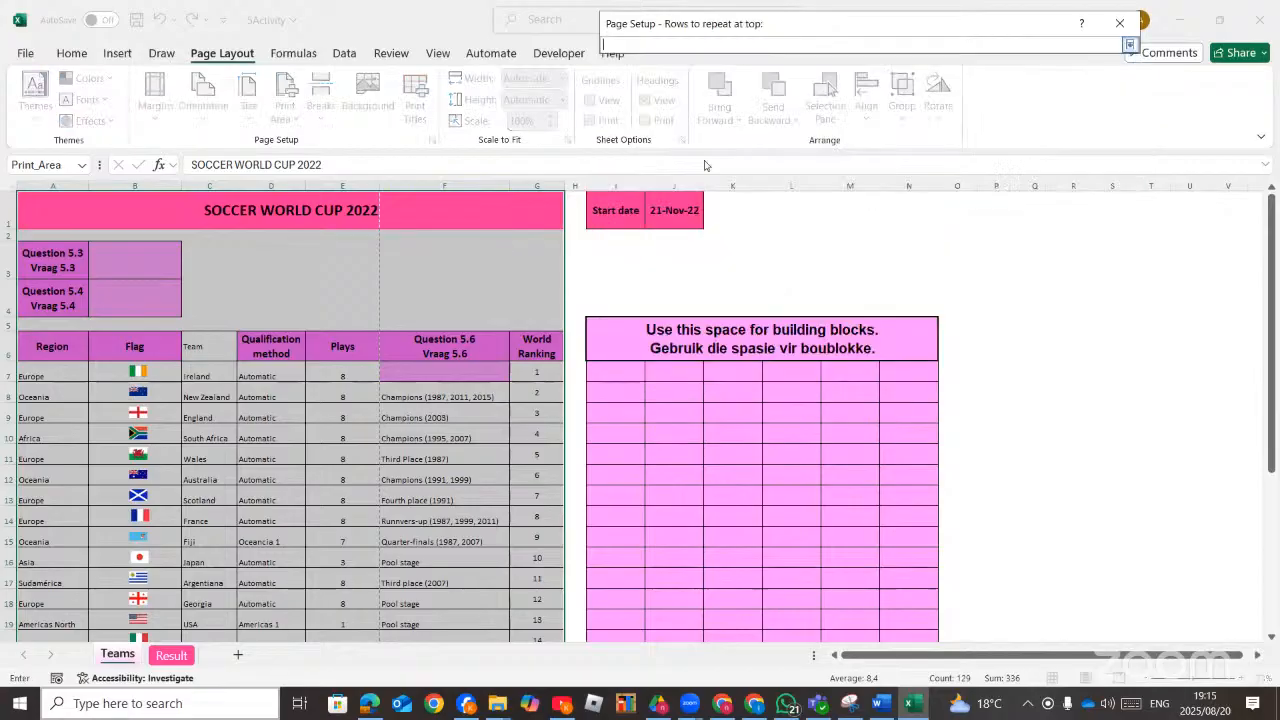
left_click(6, 210)
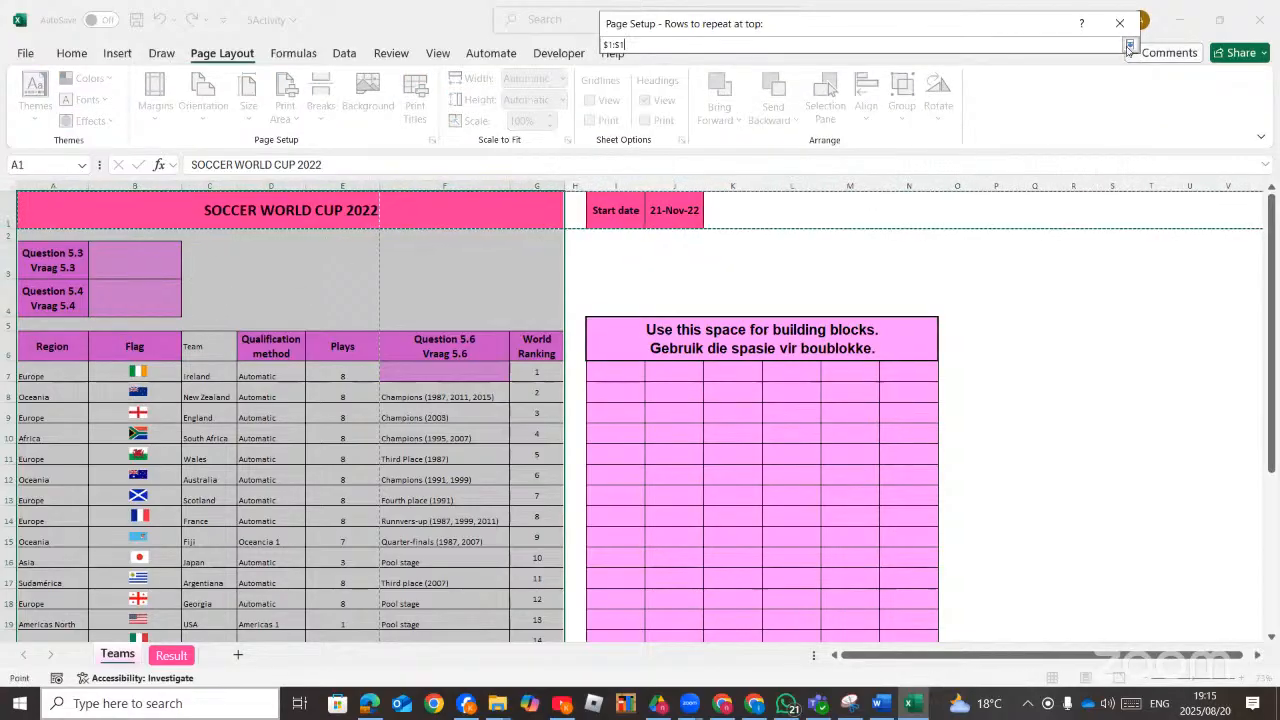
left_click(1129, 46)
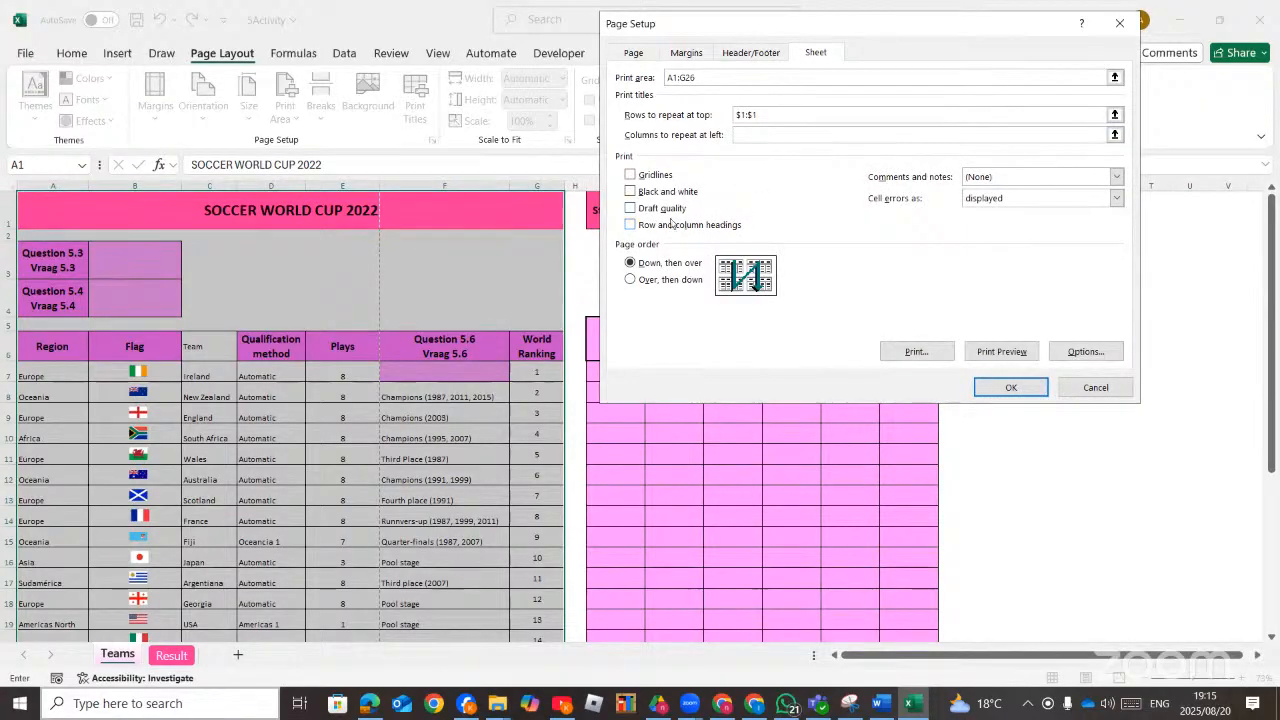
left_click(632, 283)
left_click(630, 263)
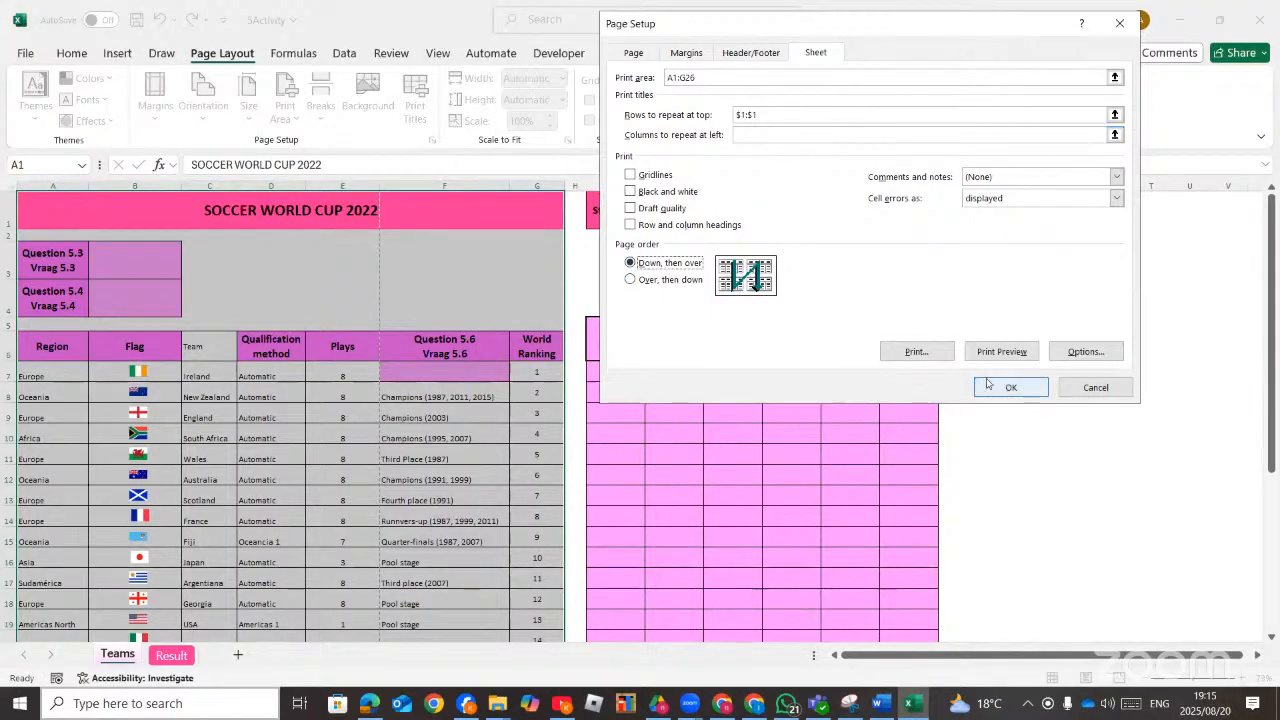
left_click(1085, 352)
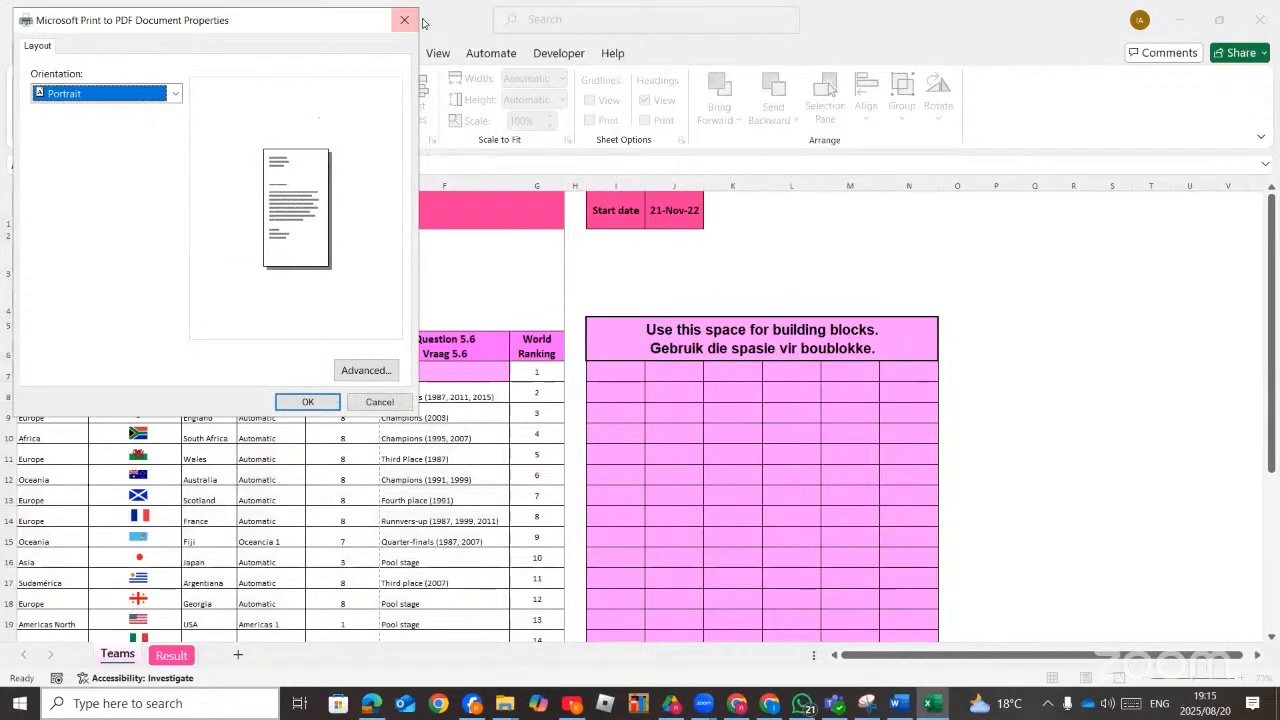
left_click(404, 20)
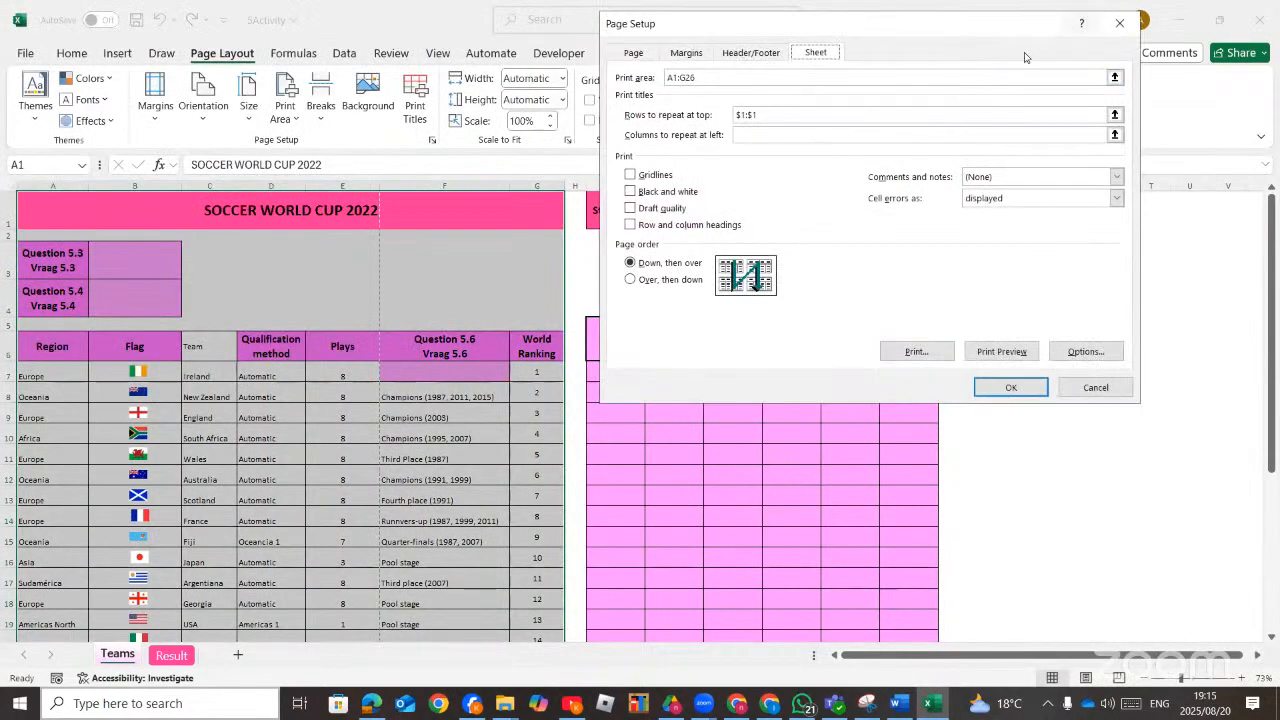
left_click(1119, 22)
left_click(1077, 375)
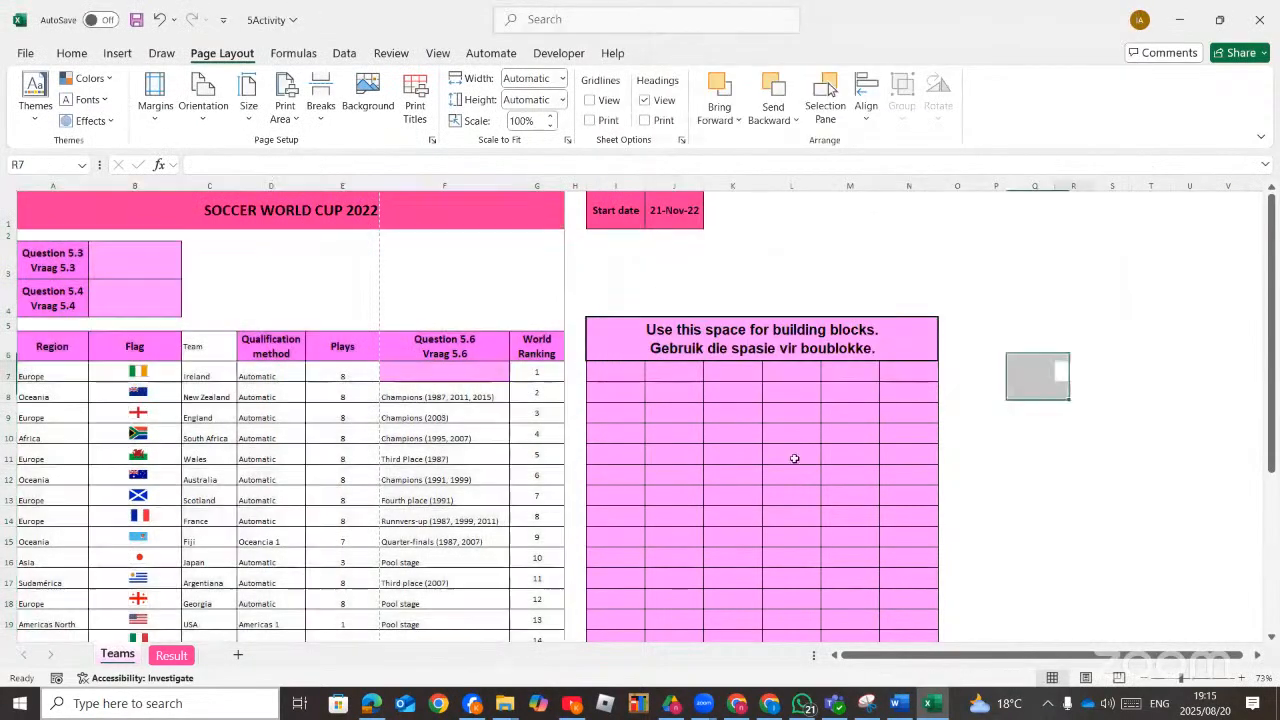
Copy the row 6 header formatting from cell A6 onto cell C6 with Format Painter.
left_click(370, 704)
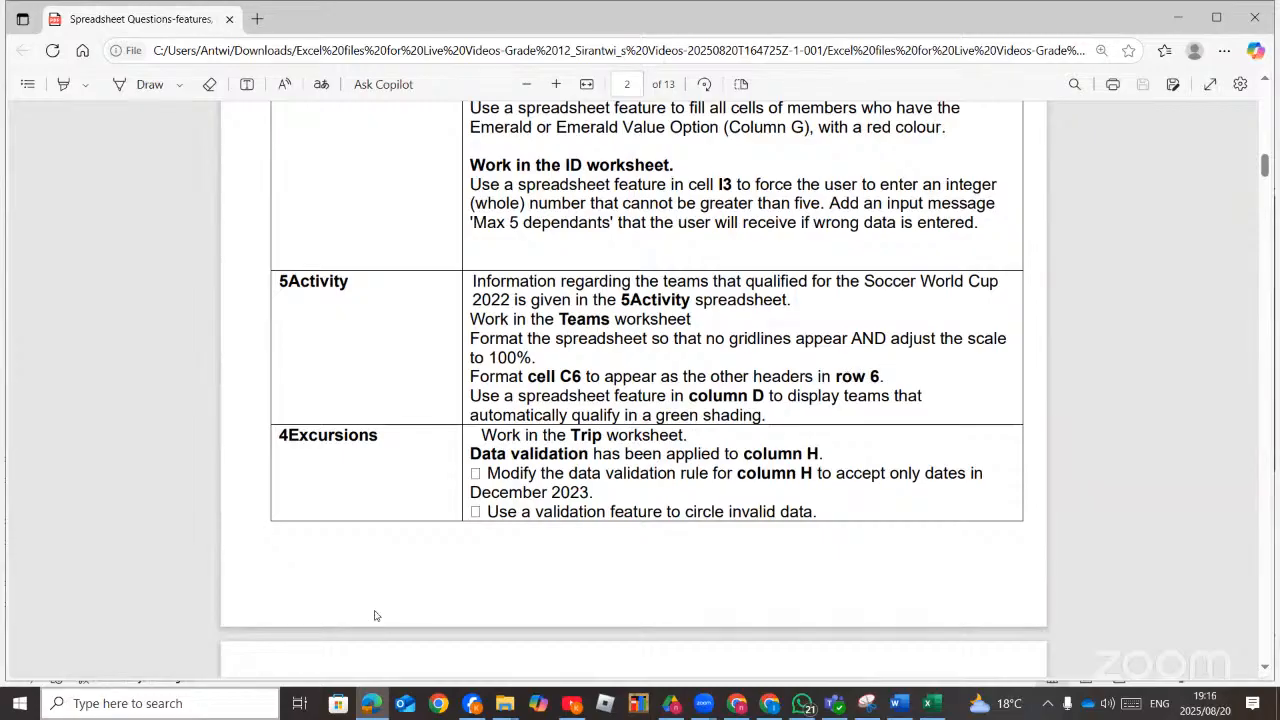
left_click(370, 704)
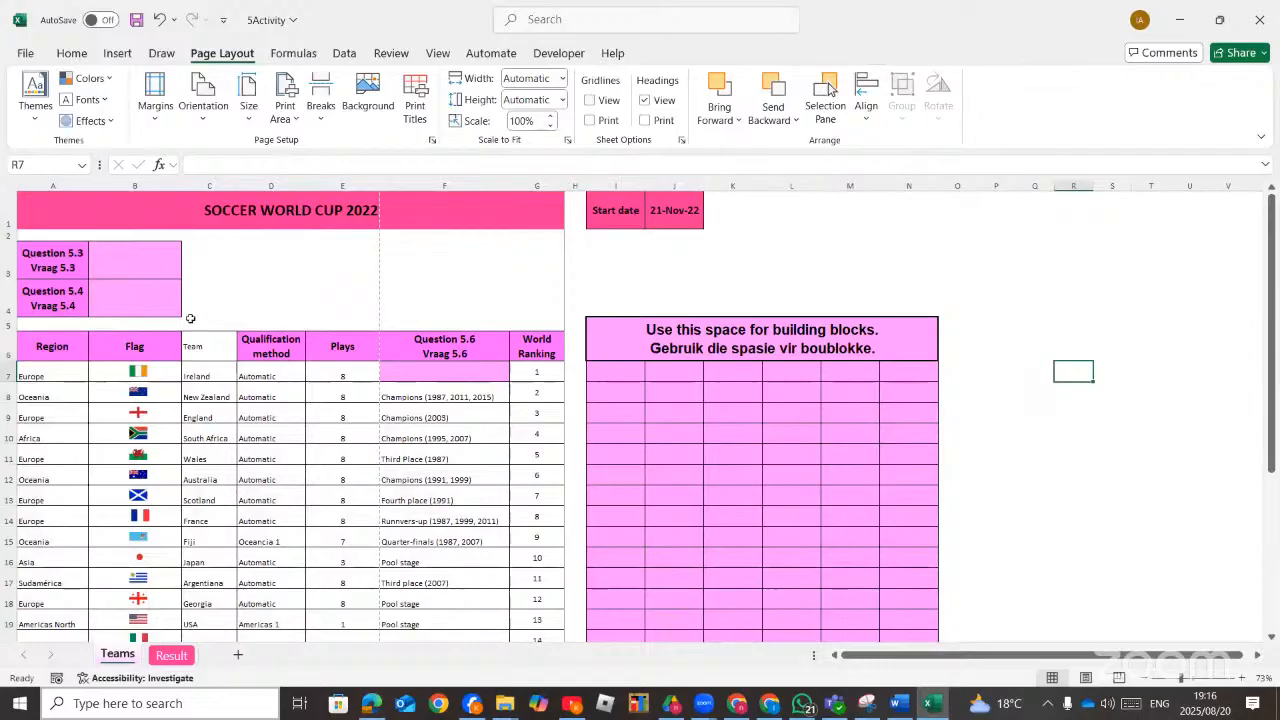
left_click(208, 346)
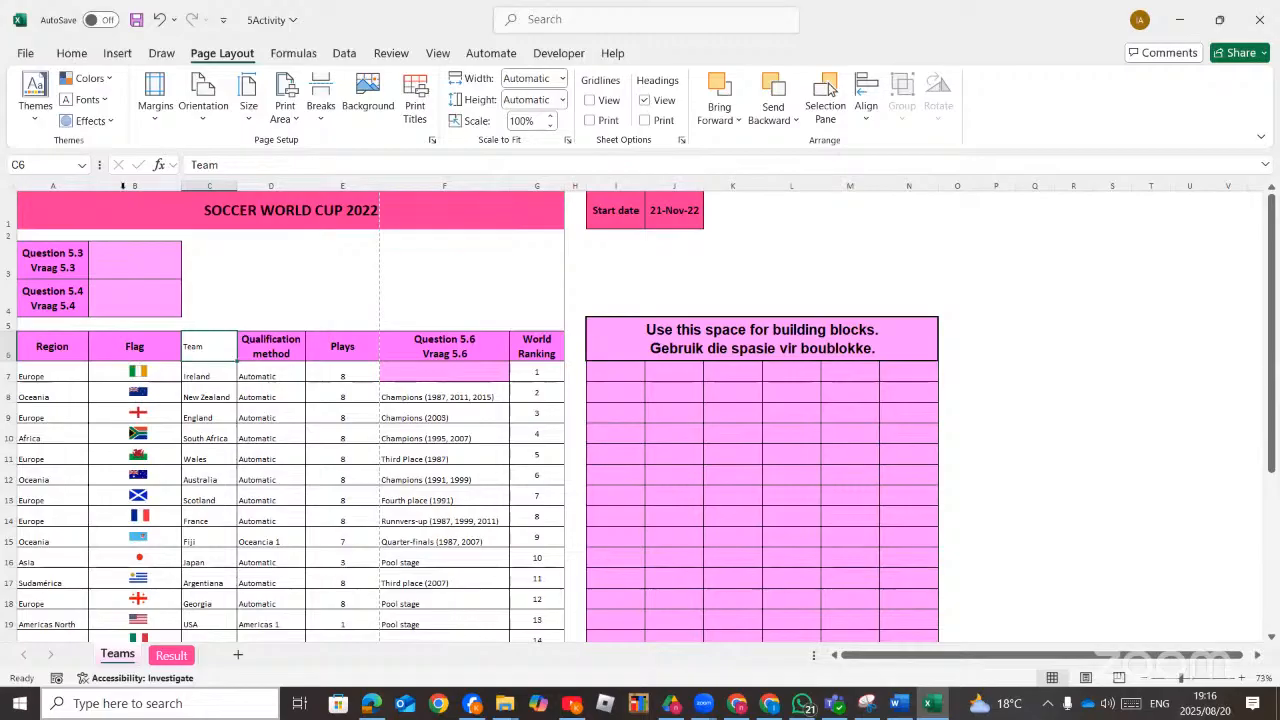
left_click(73, 54)
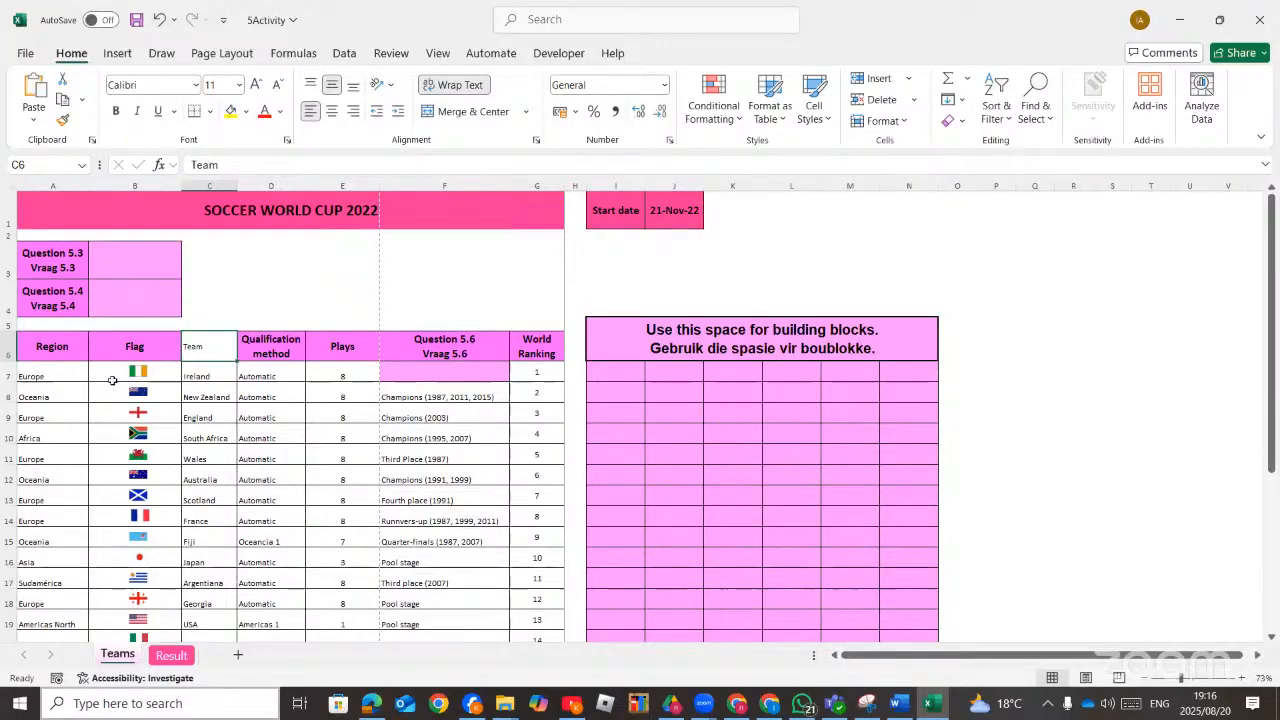
left_click(50, 346)
left_click(133, 346)
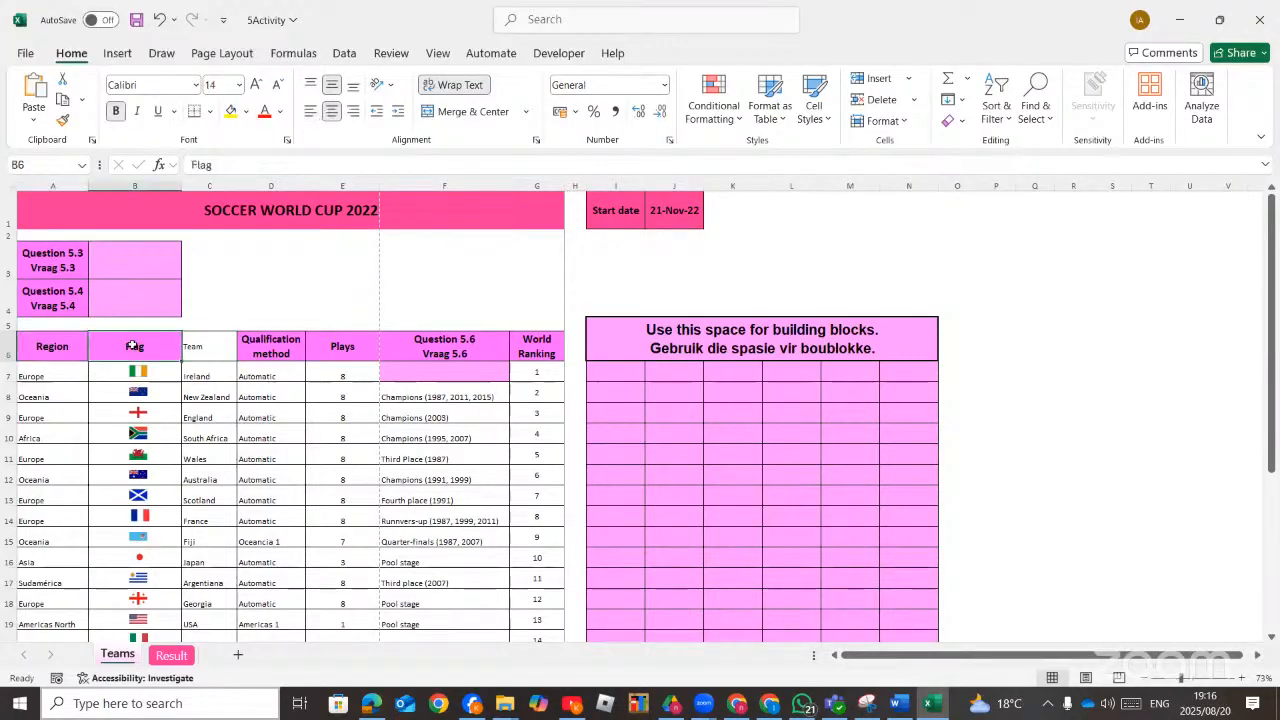
left_click(55, 349)
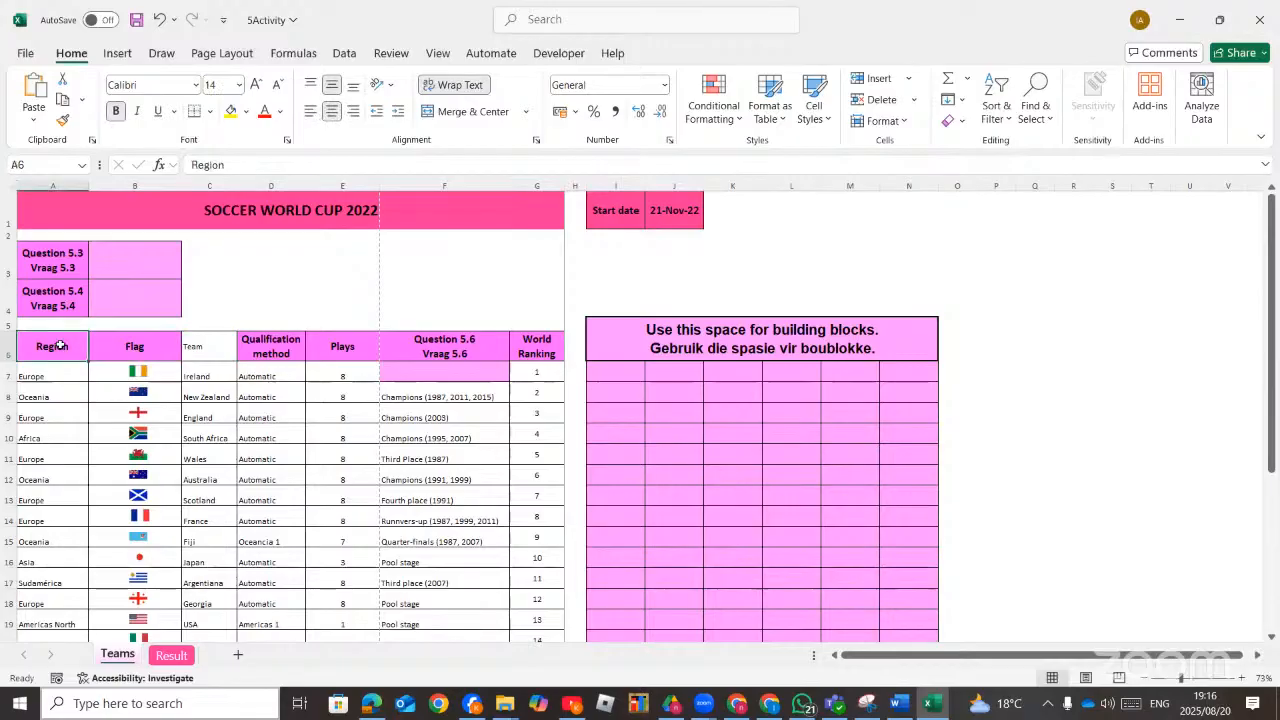
left_click(1191, 679)
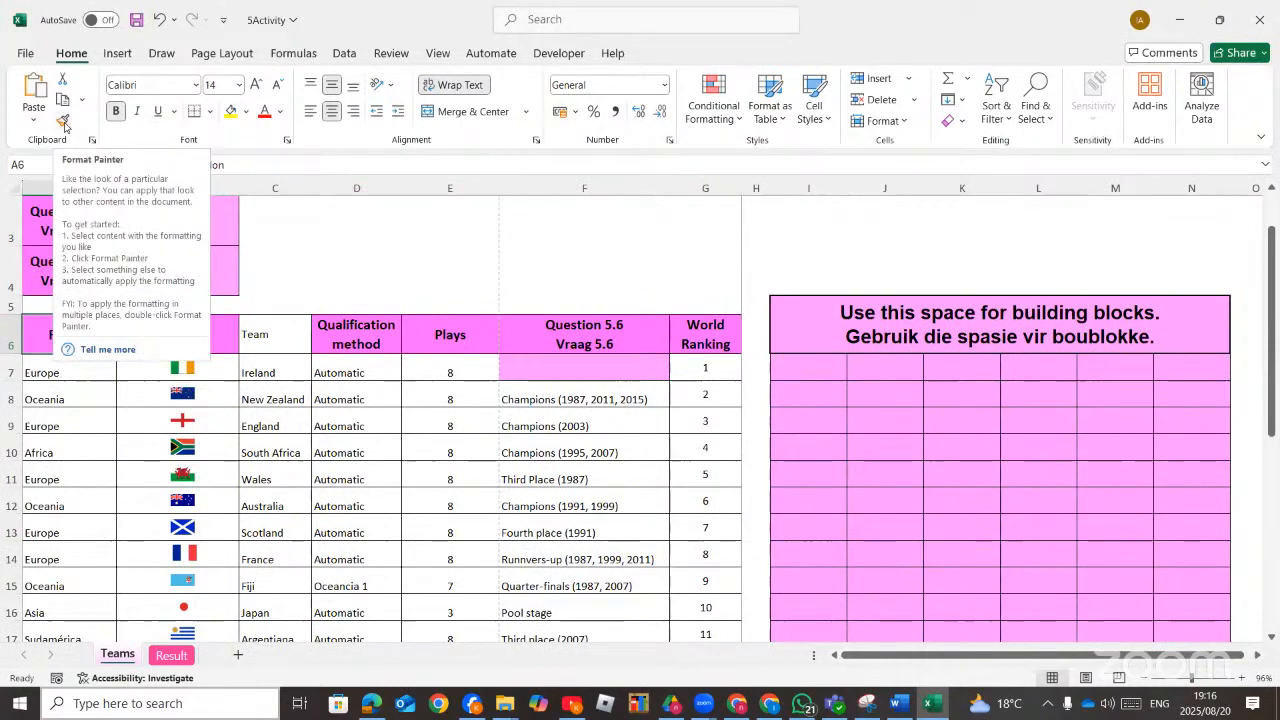
left_click(64, 122)
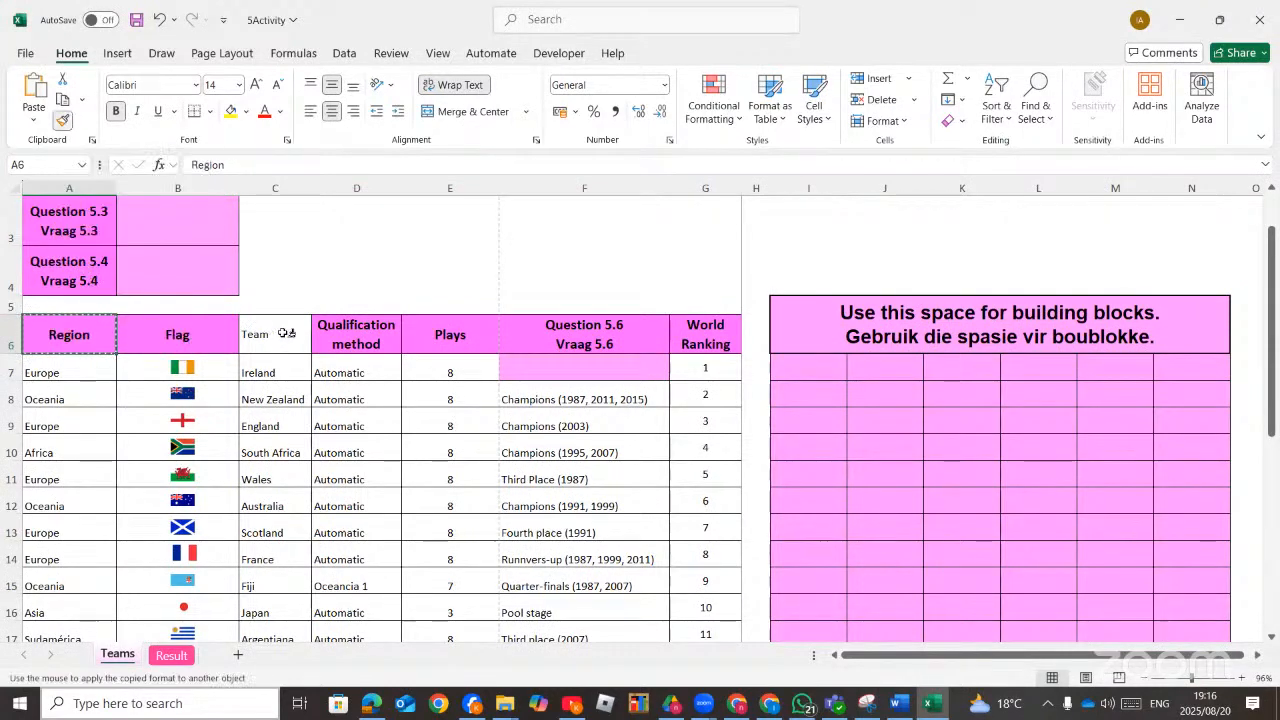
left_click(282, 333)
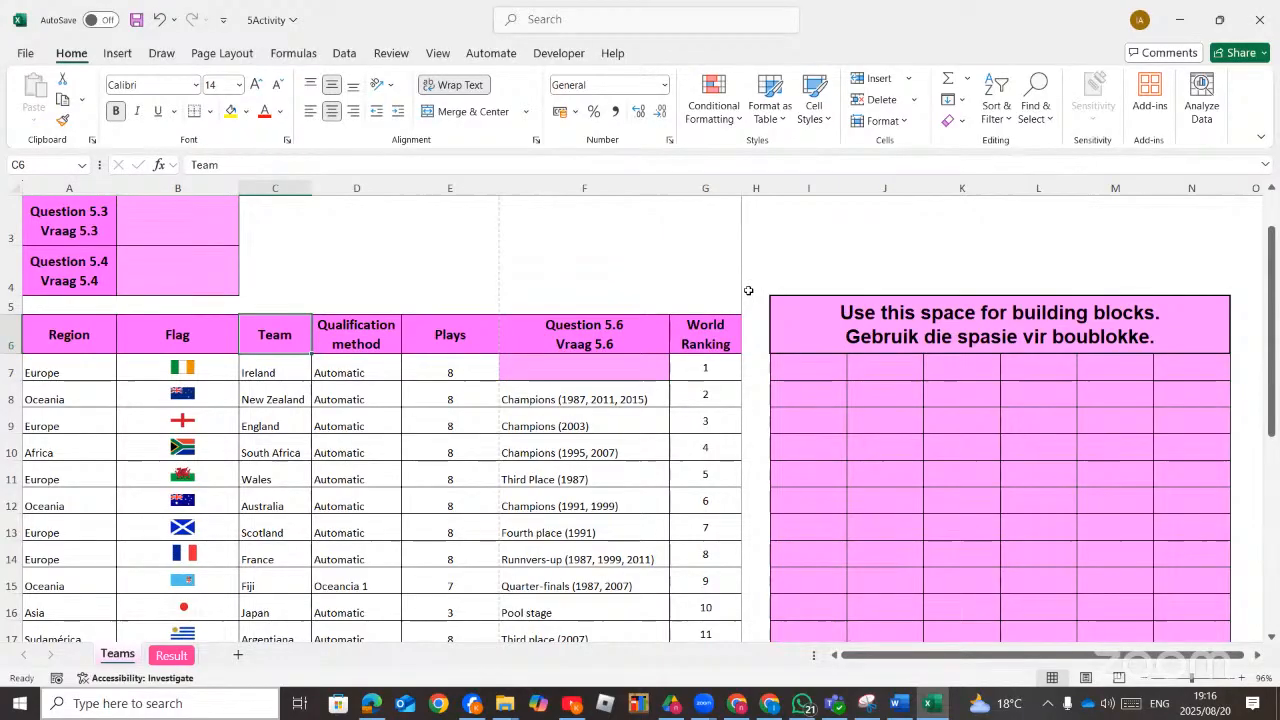
Switch to the instructions PDF and read through the 5Activity task and the tasks listed after it.
left_click(373, 705)
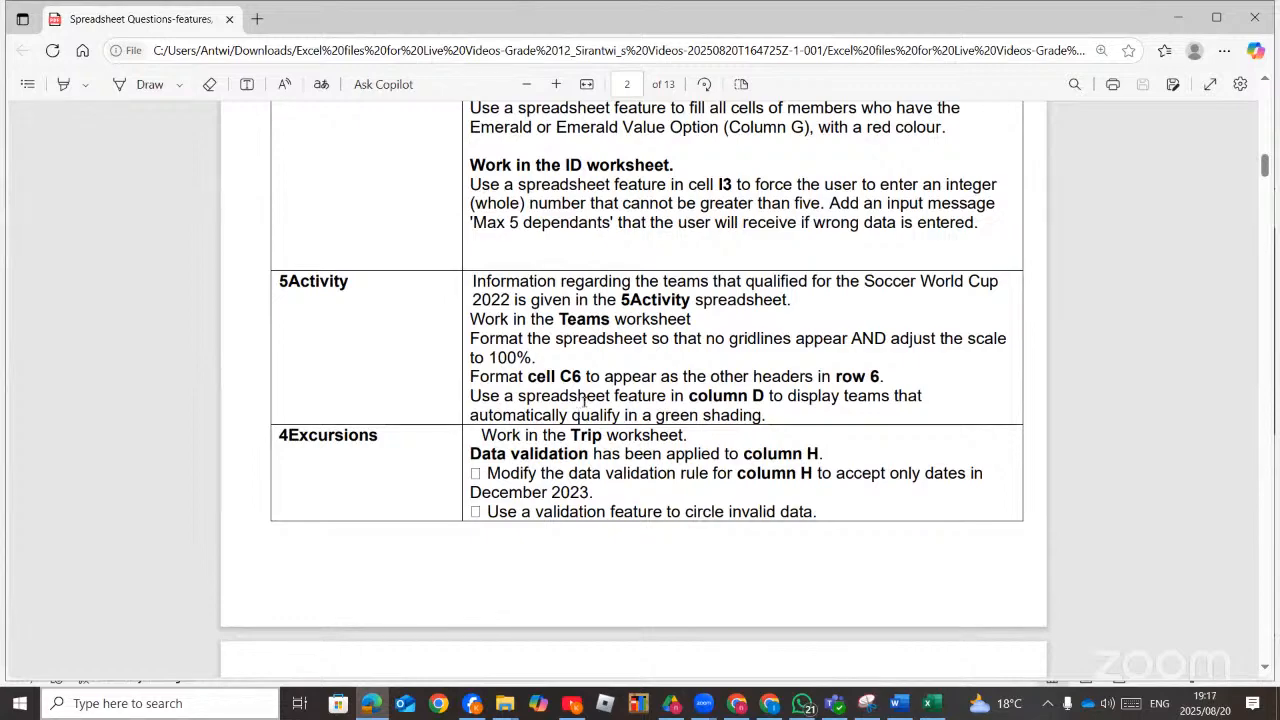
left_click(371, 704)
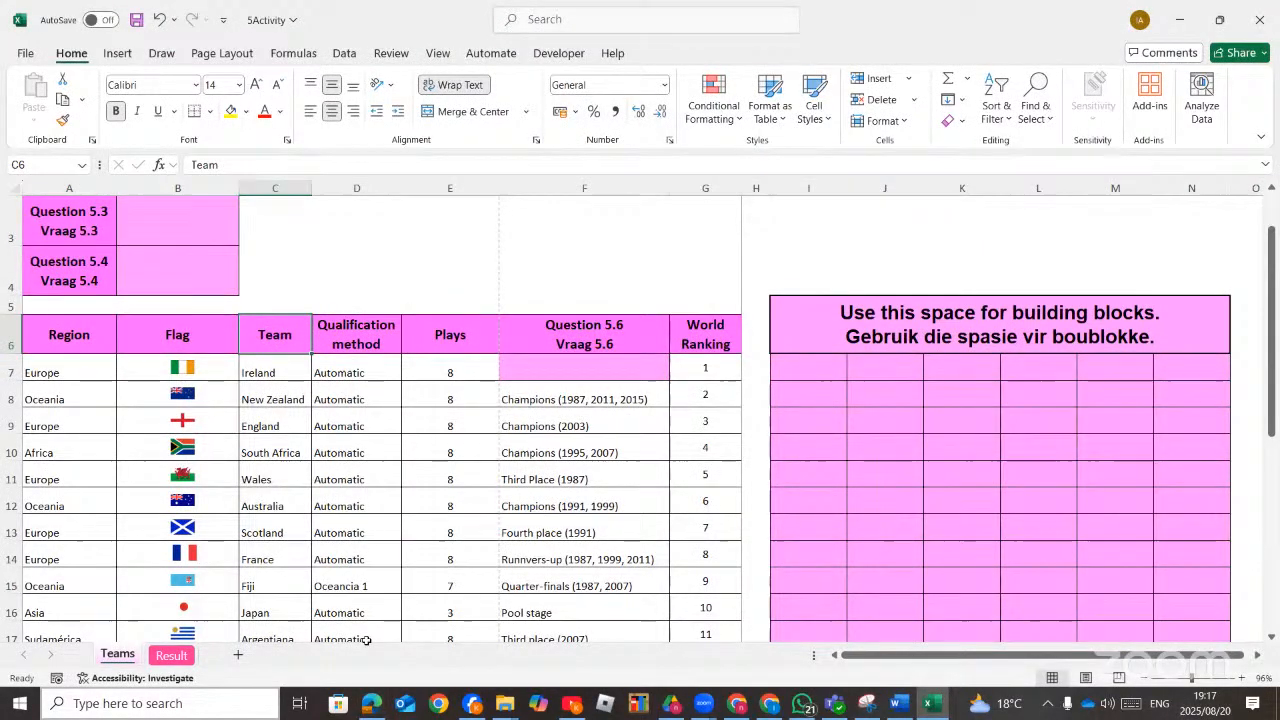
left_click(371, 704)
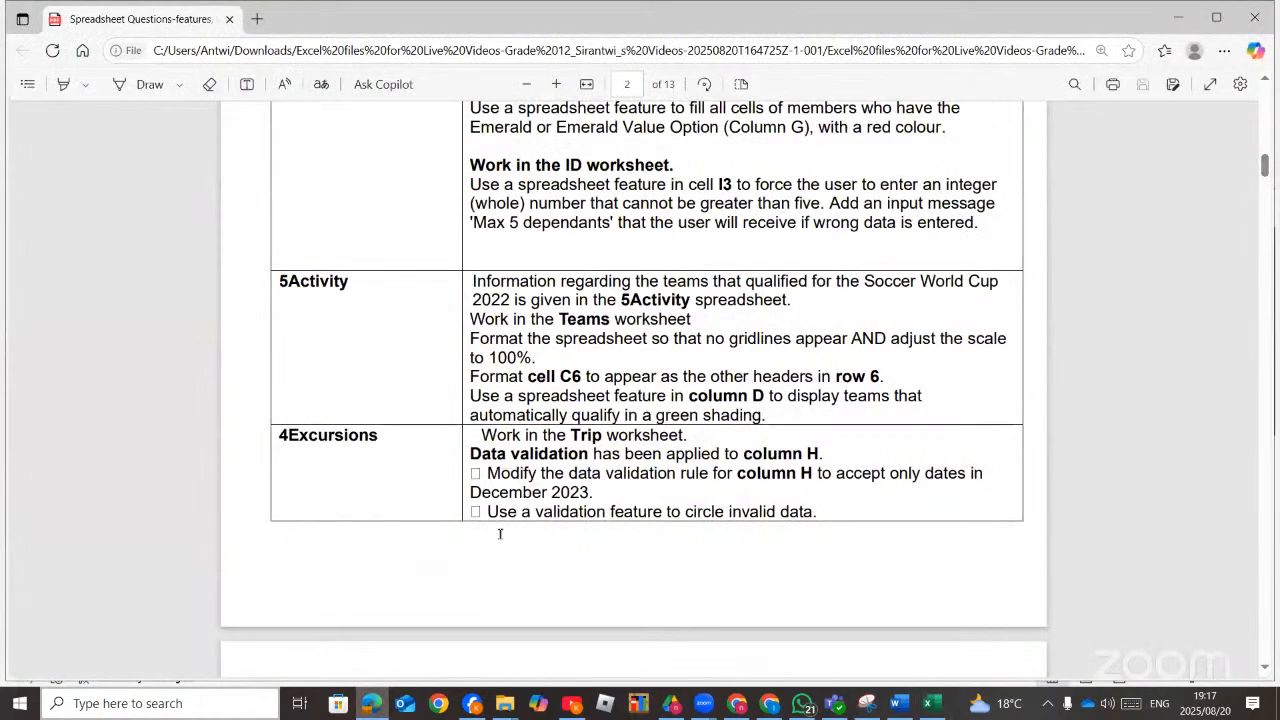
scroll(528, 393, "down", 3)
scroll(528, 393, "up", 1)
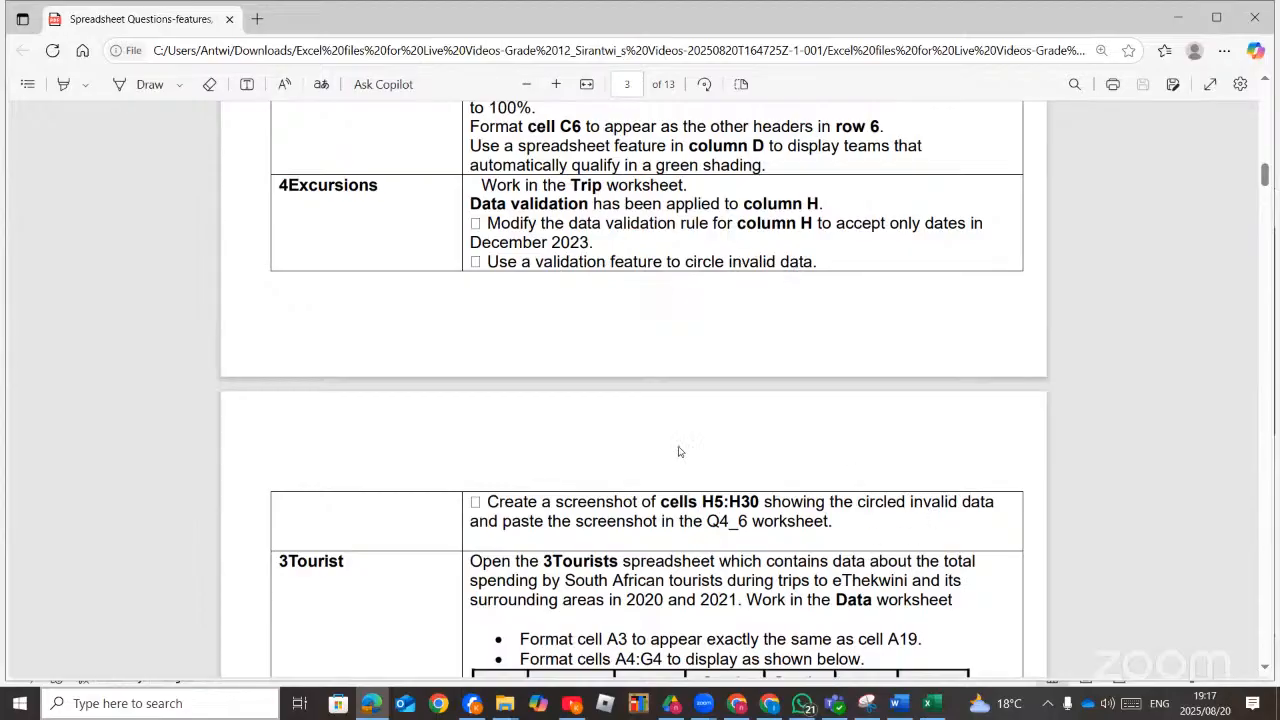
scroll(680, 455, "down", 5)
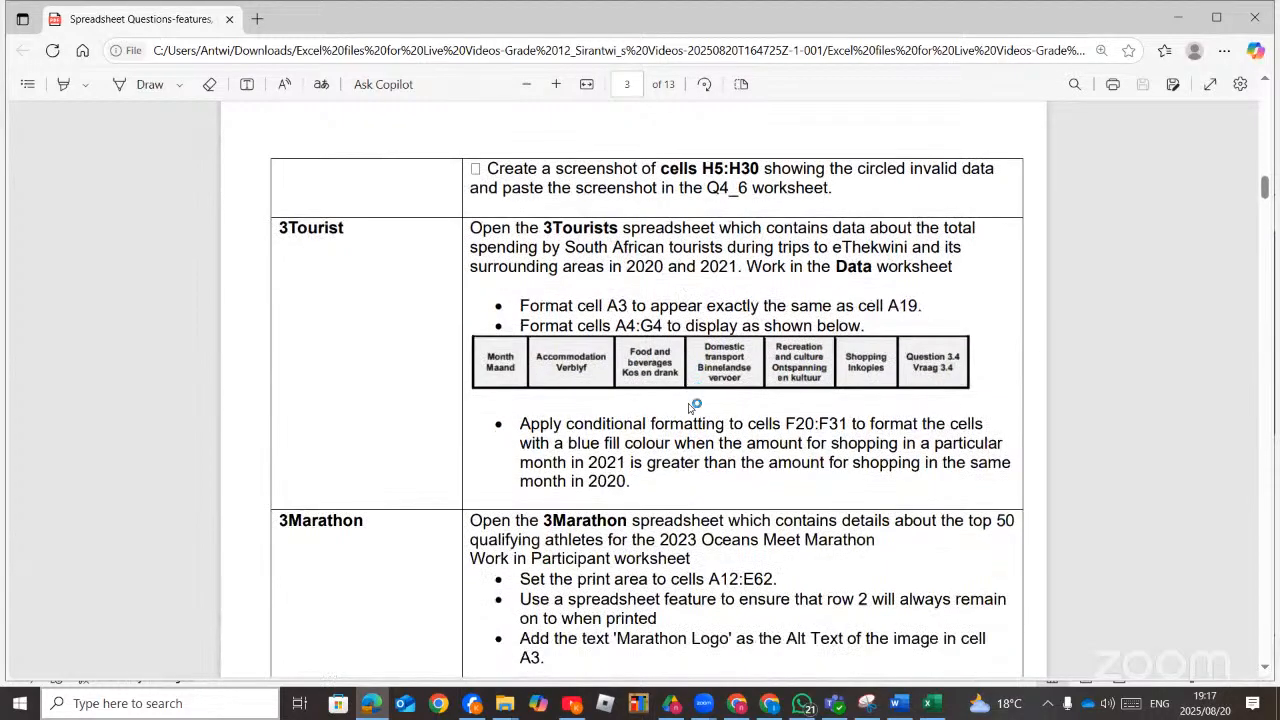
scroll(683, 430, "down", 1)
scroll(682, 430, "down", 5)
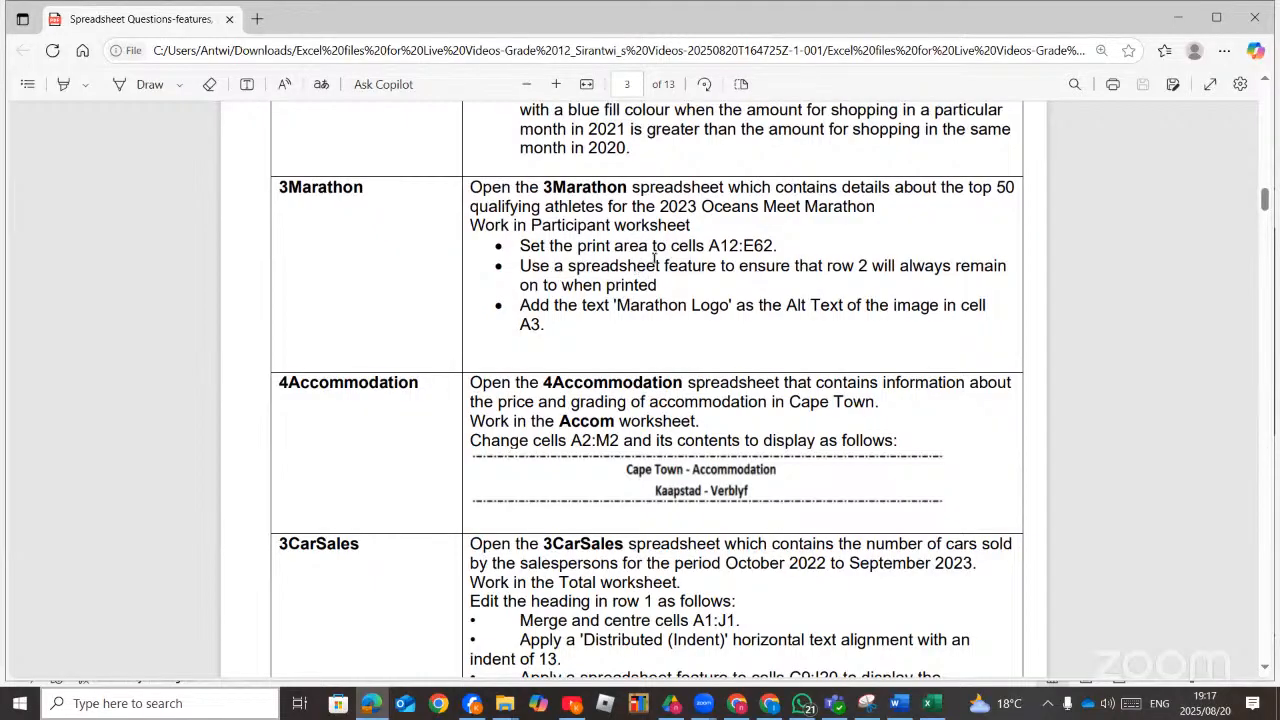
scroll(655, 258, "down", 3)
scroll(657, 256, "down", 12)
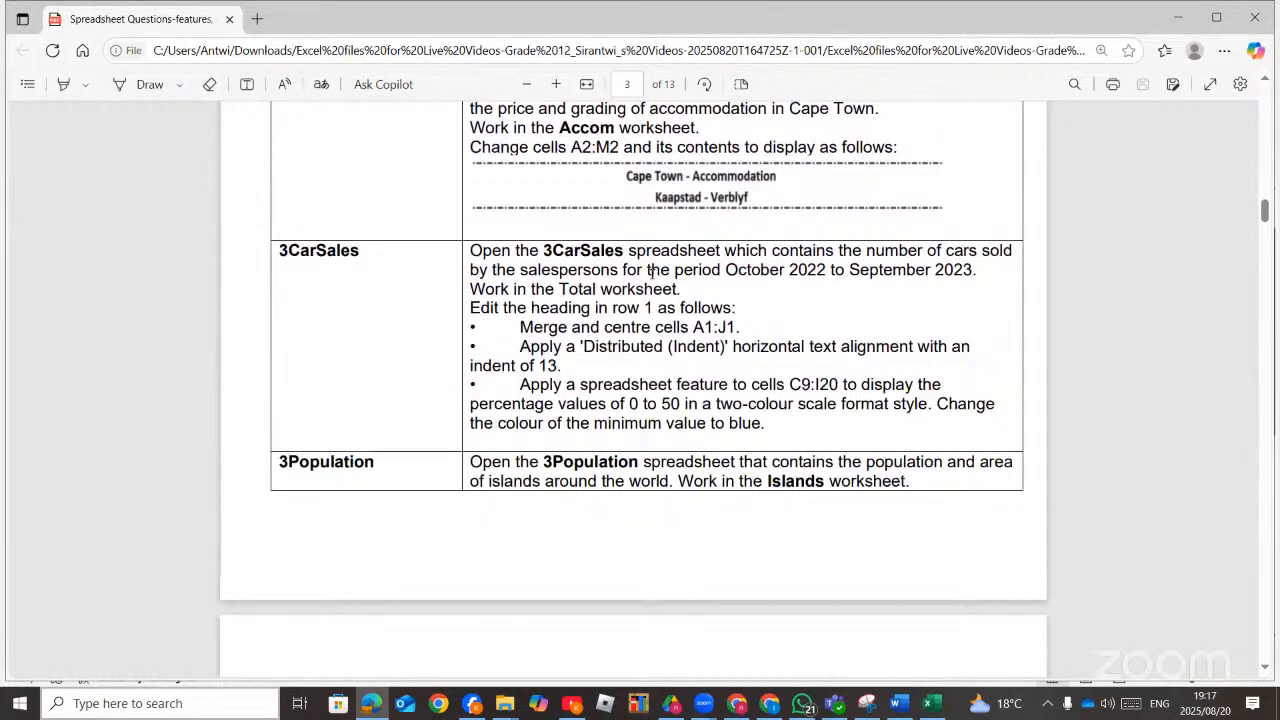